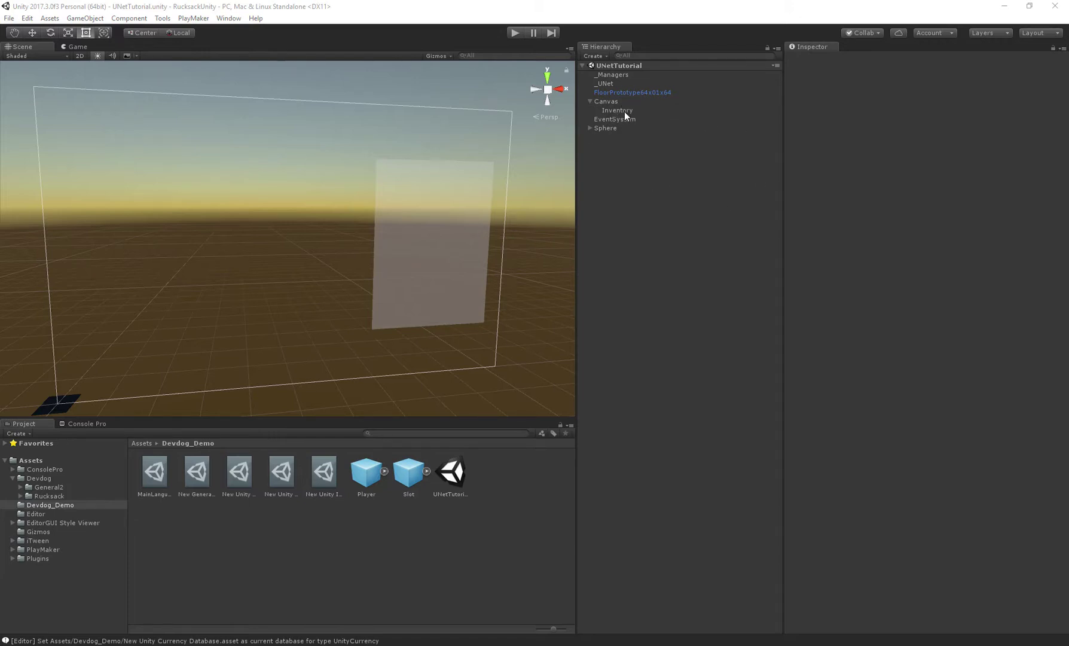
- Add the U Net Equippable Character component to the Player prefab
click(354, 478)
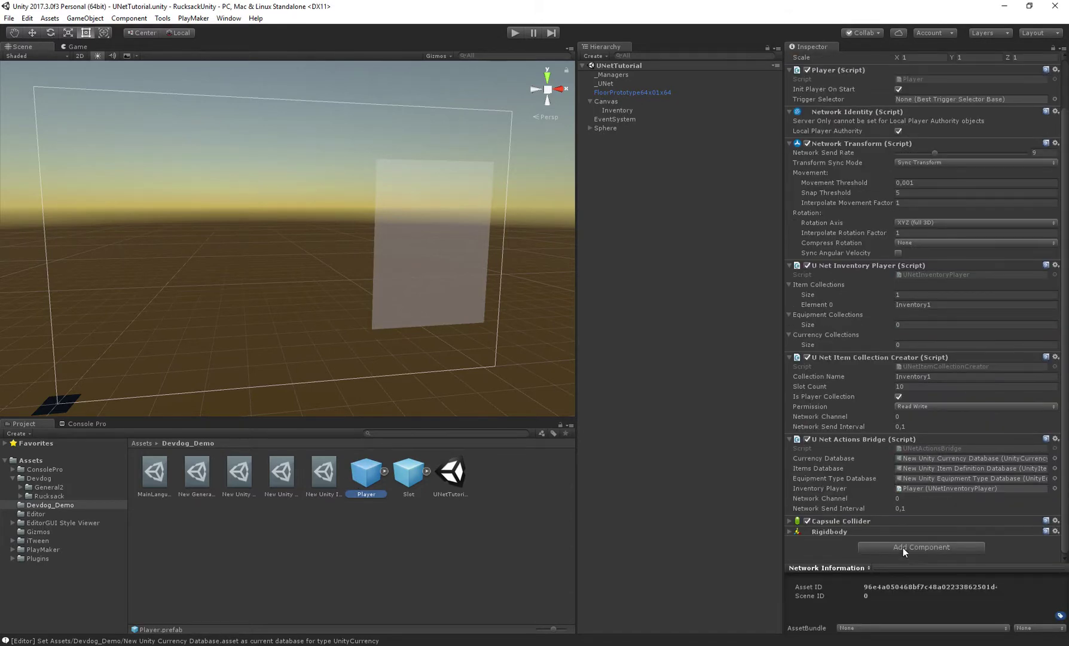
click(903, 548)
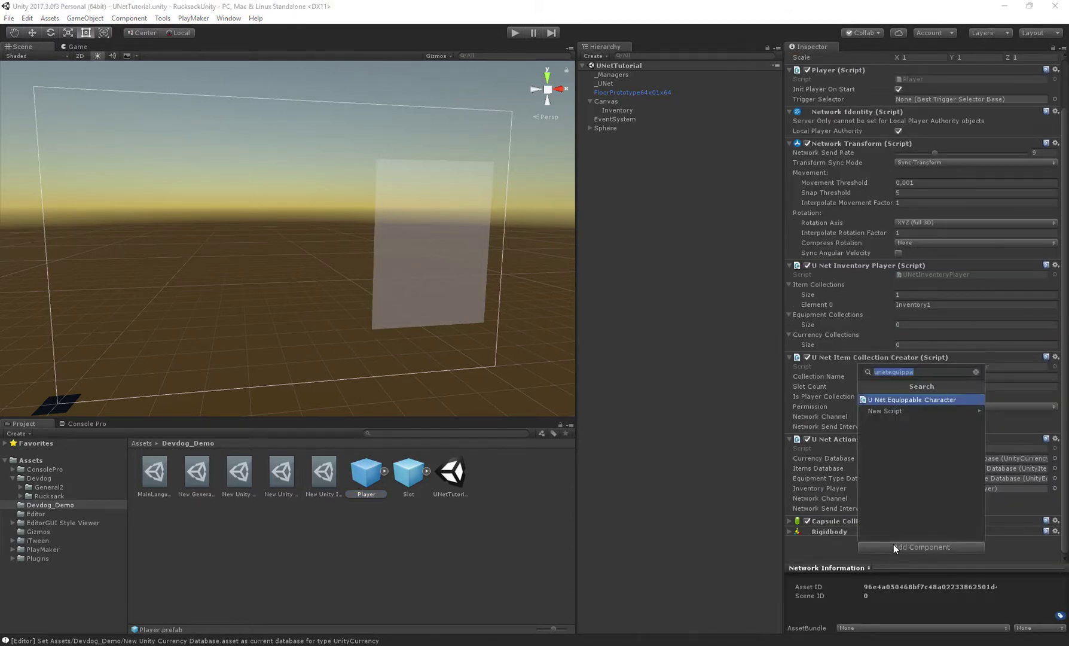
key(Return)
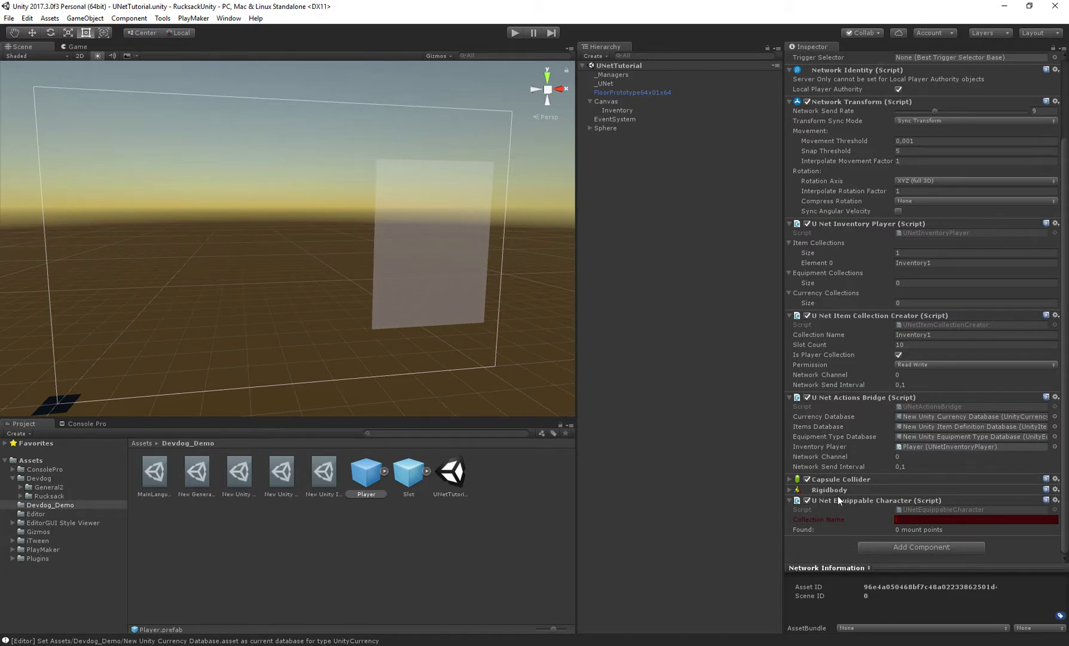
- Add the U Net Equipment Collection Creator component to the Player prefab
click(904, 546)
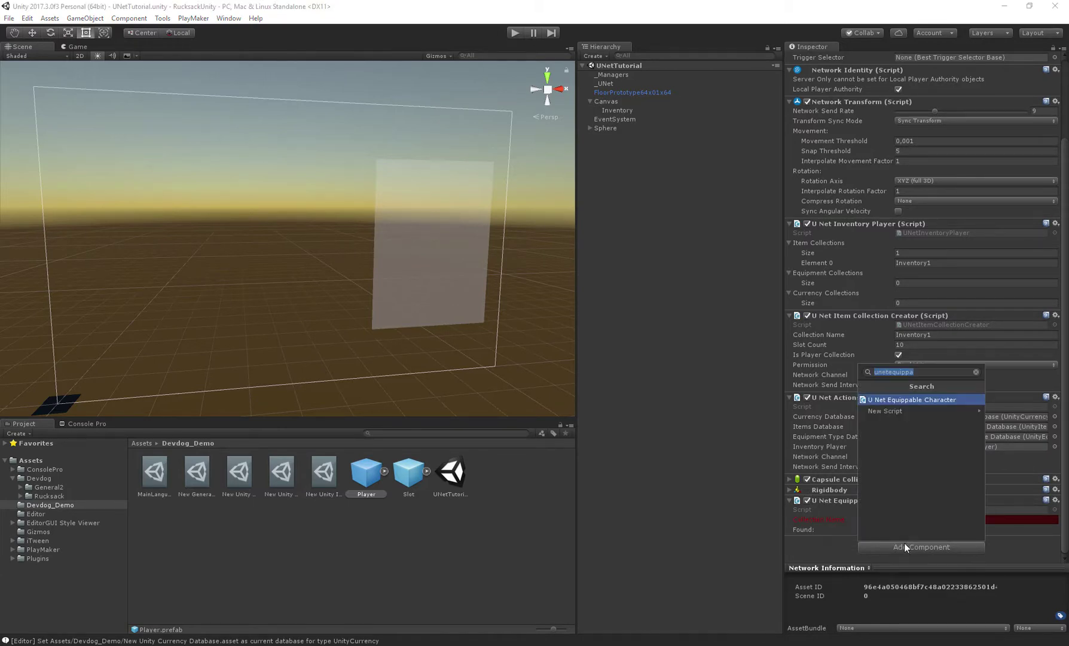
text(u)
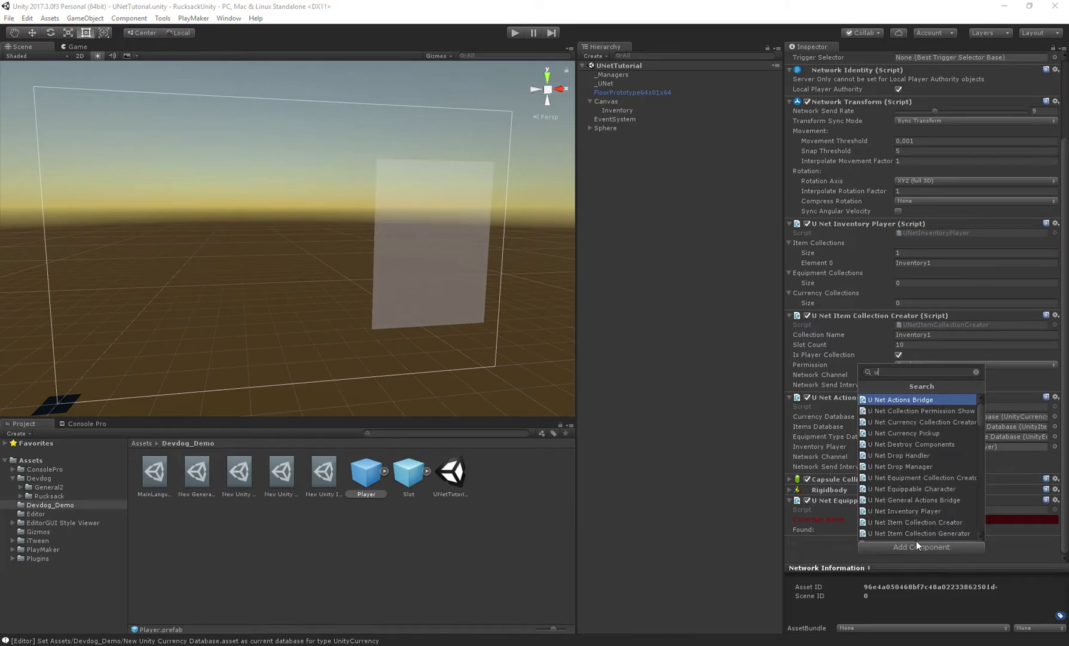
text(netequipp)
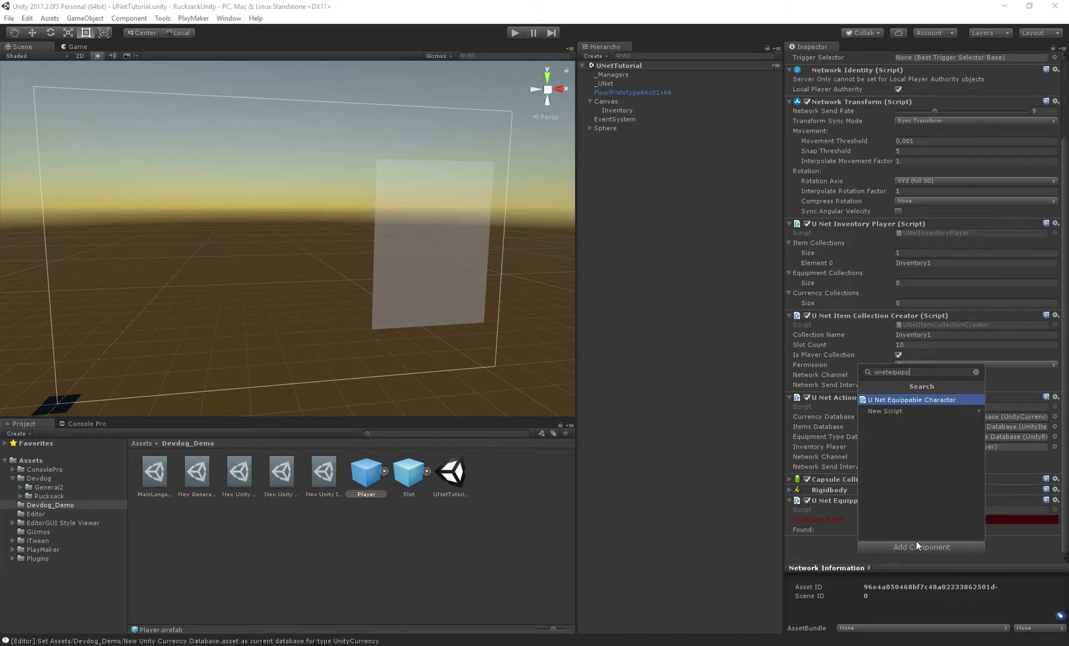
key(BackSpace)
key(Down)
key(Return)
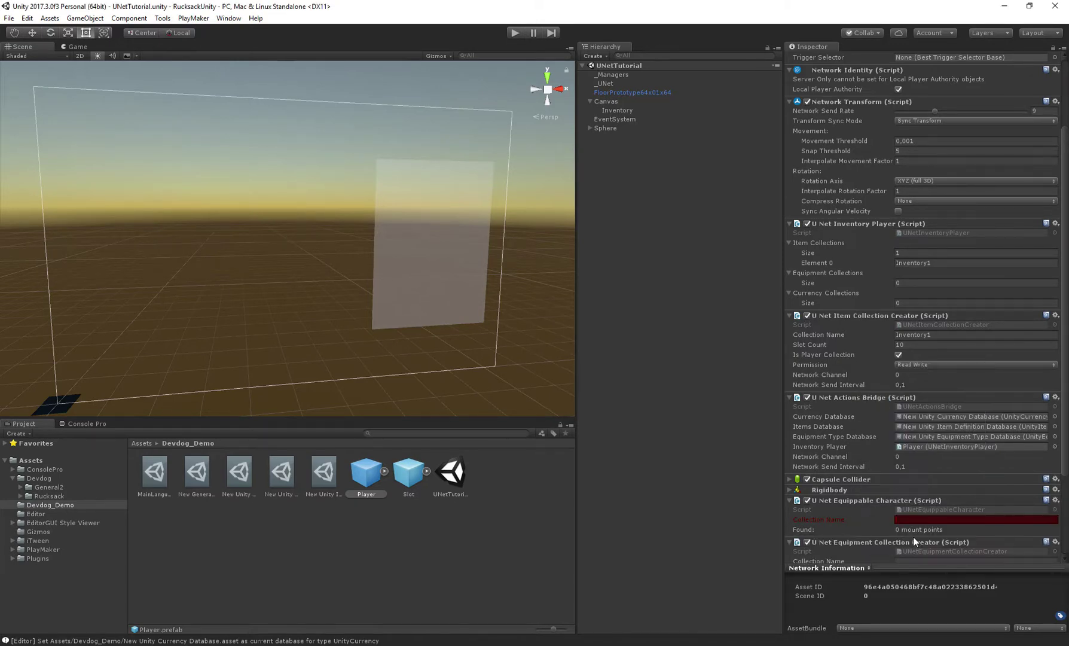
- Mark the Equipment Collection Creator as a player collection and set its permission to Read Write
scroll(921, 479, down, 4)
click(912, 446)
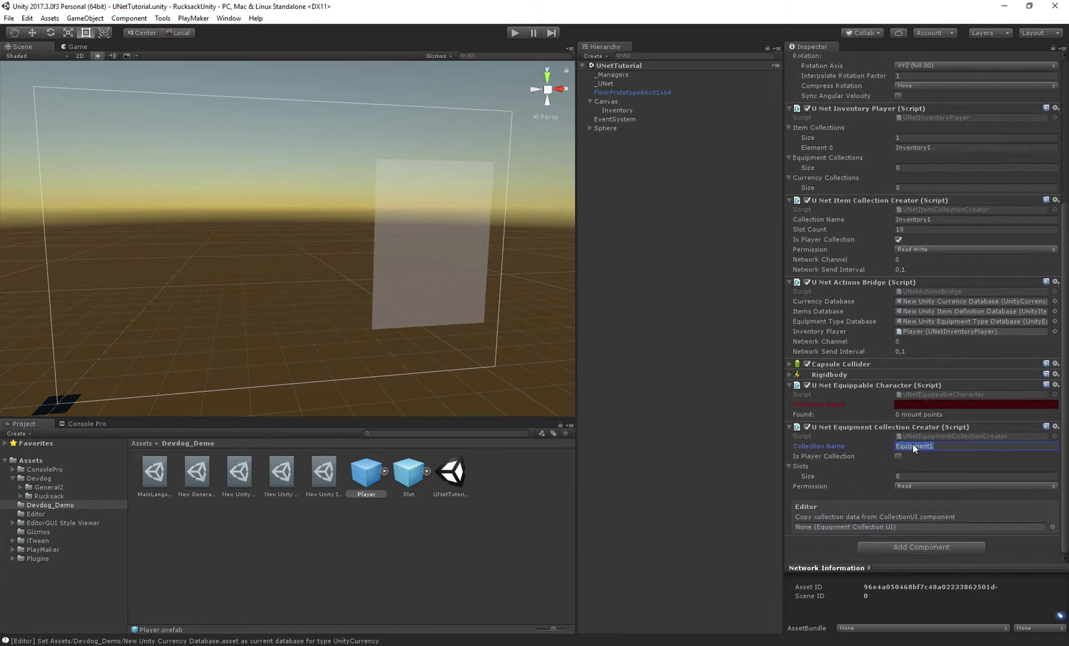
click(856, 453)
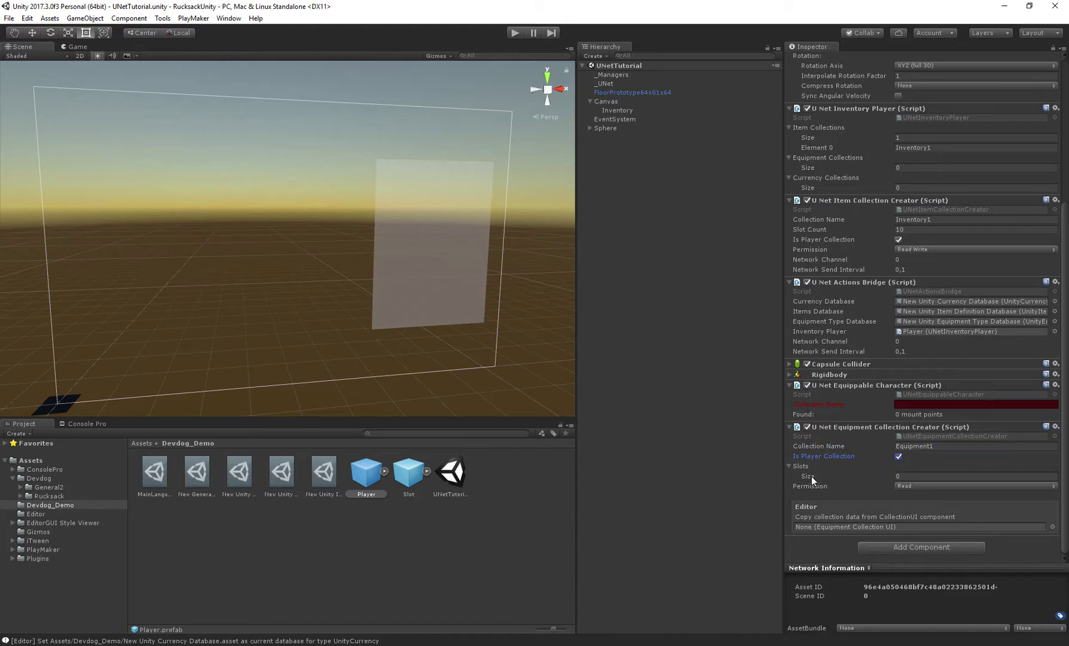
click(915, 486)
click(924, 537)
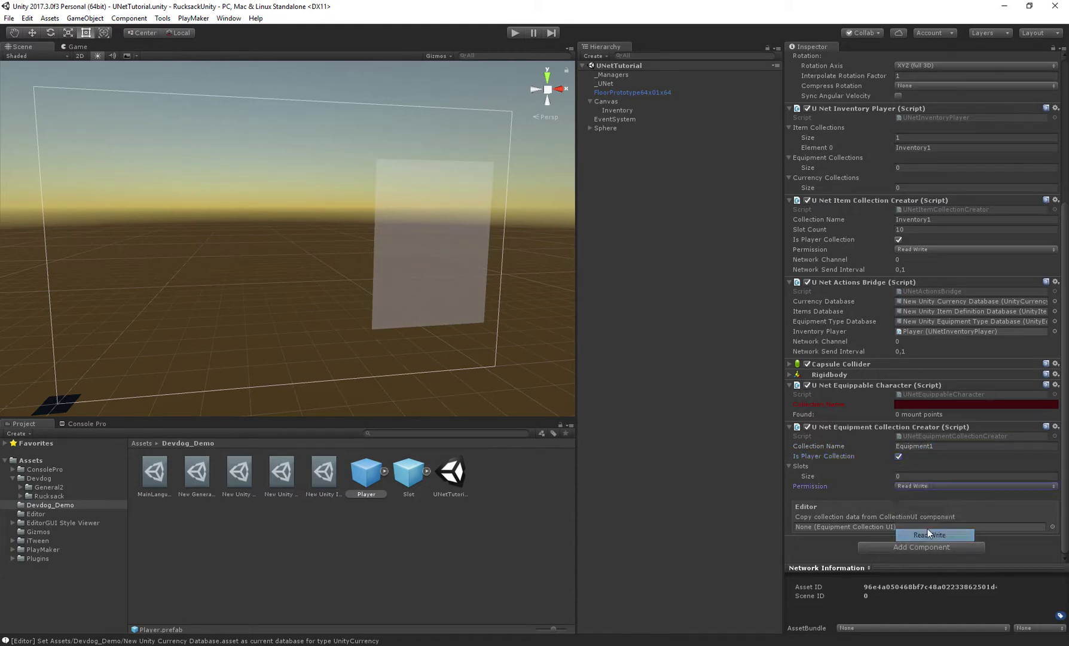
- Set the U Net Equippable Character's collection name to Equipment1, matching the Equipment Collection Creator
click(913, 404)
text(Equipment1)
key(Return)
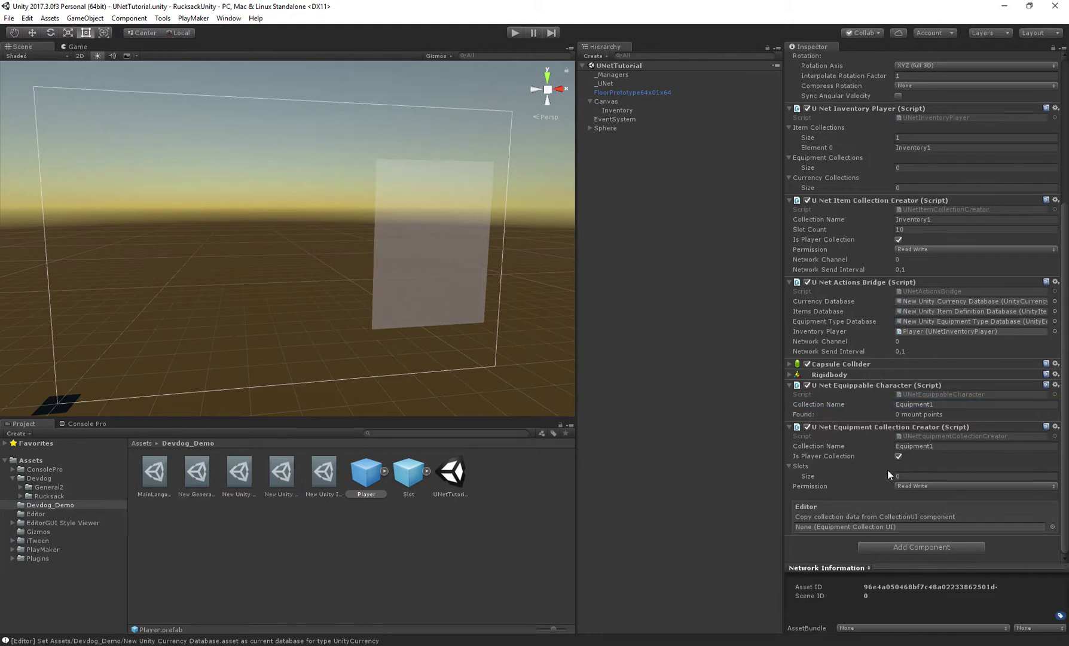
click(815, 404)
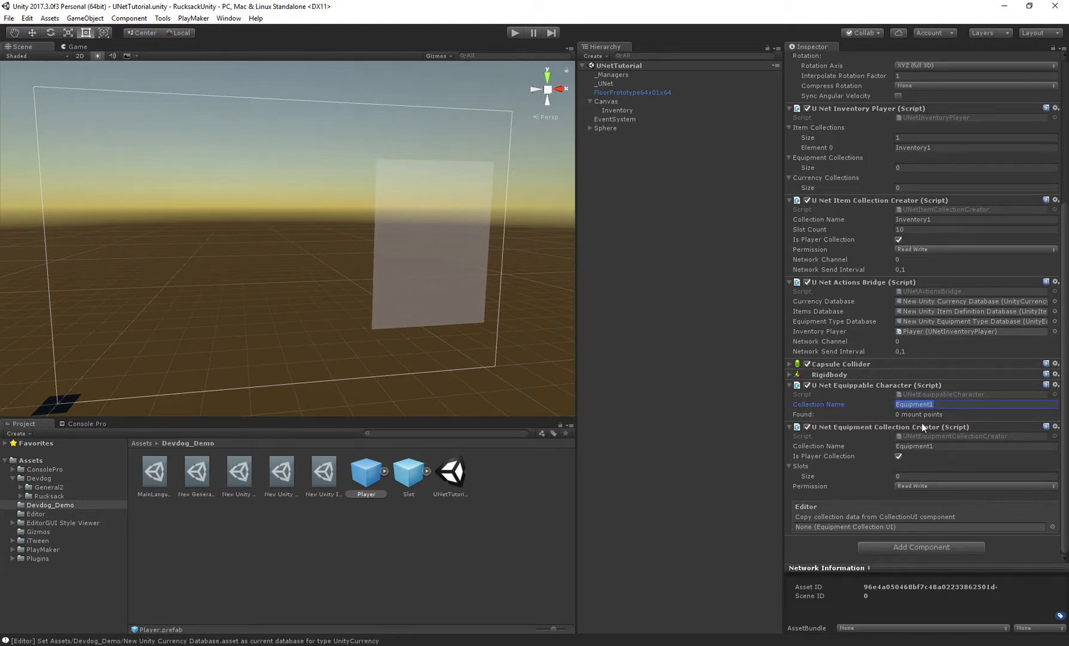
click(921, 451)
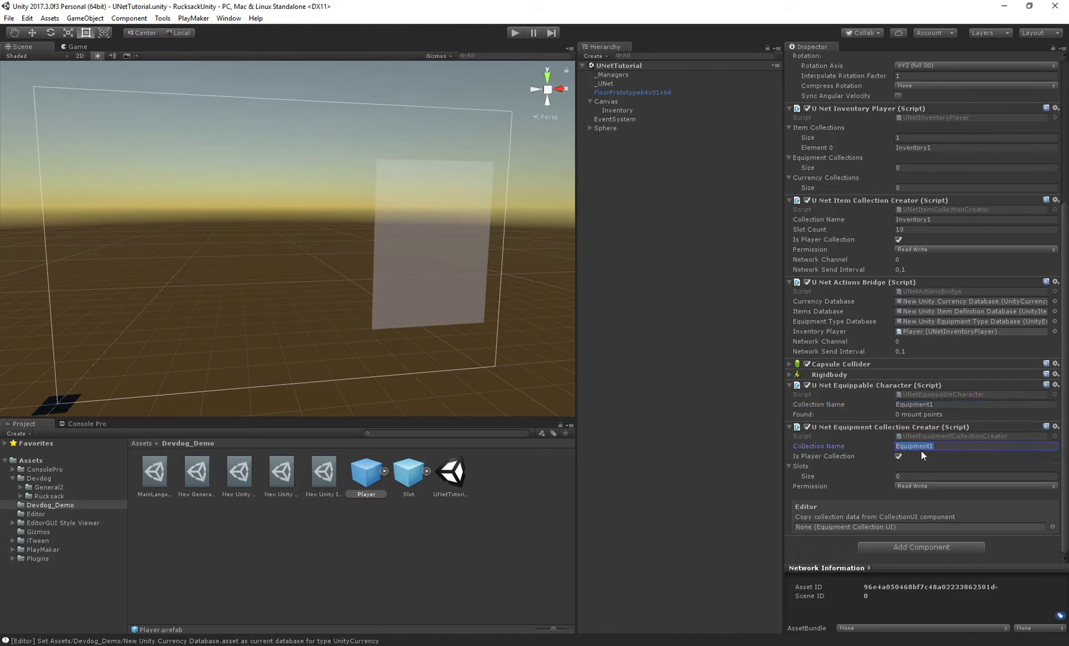
click(805, 475)
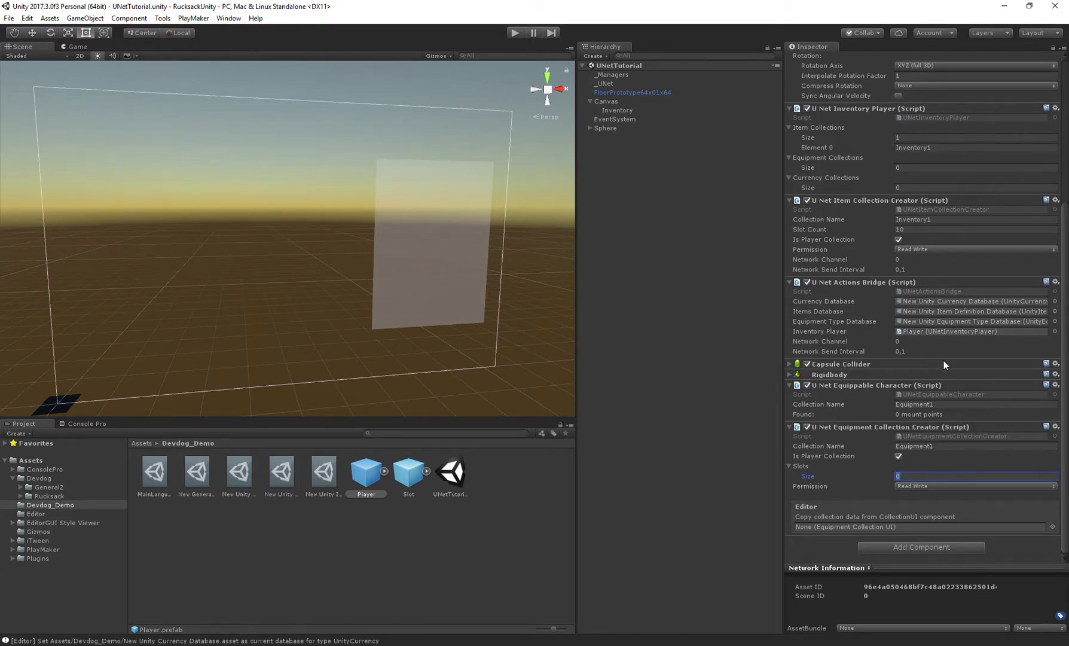
- Create an empty child object under Canvas and name it CharacterEquipment
click(618, 101)
right_click(619, 101)
click(666, 196)
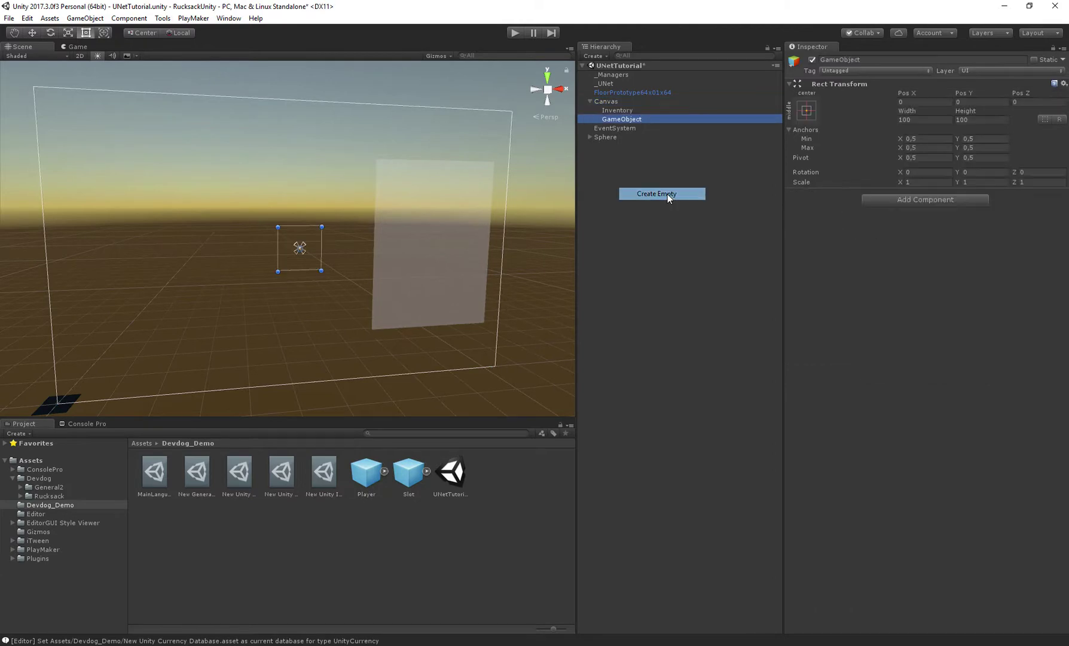
click(864, 61)
text(C)
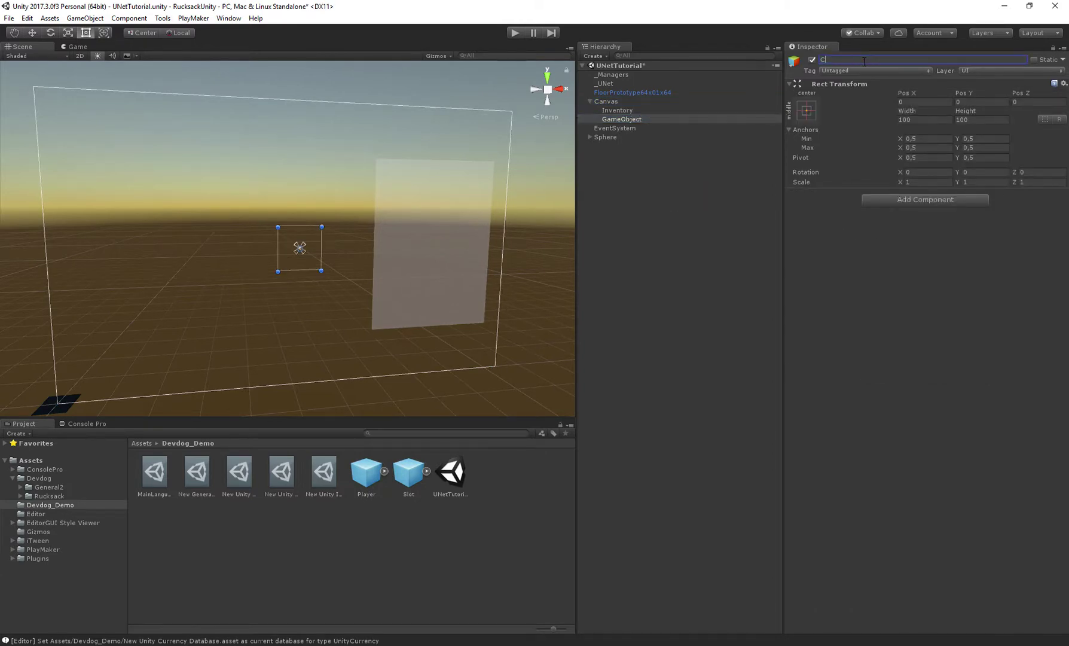
text(haracterEquipment)
key(Return)
- Add the Equipment Collection UI component to the CharacterEquipment object
click(901, 200)
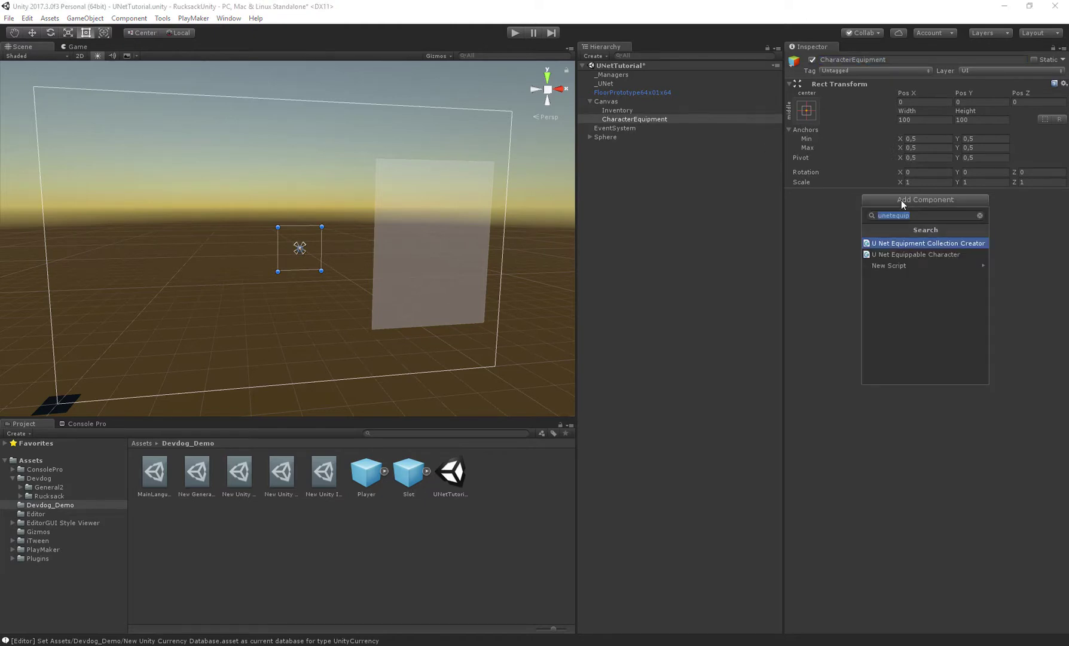
key(BackSpace)
text(equipment)
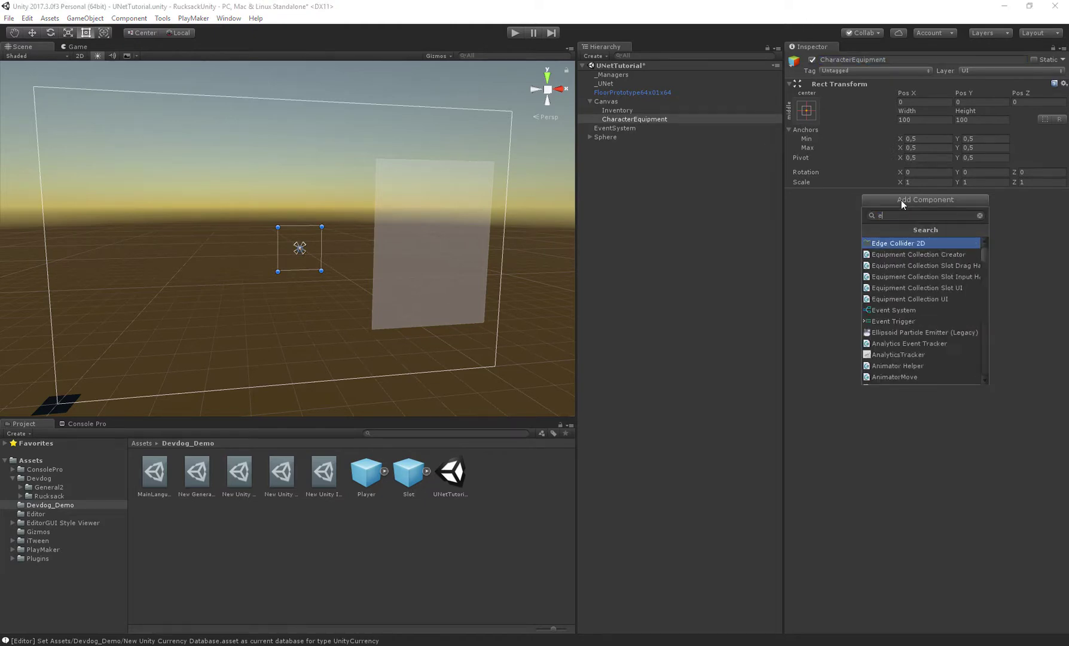
key(Down)
key(Down)
key(Down)
key(Down)
key(Return)
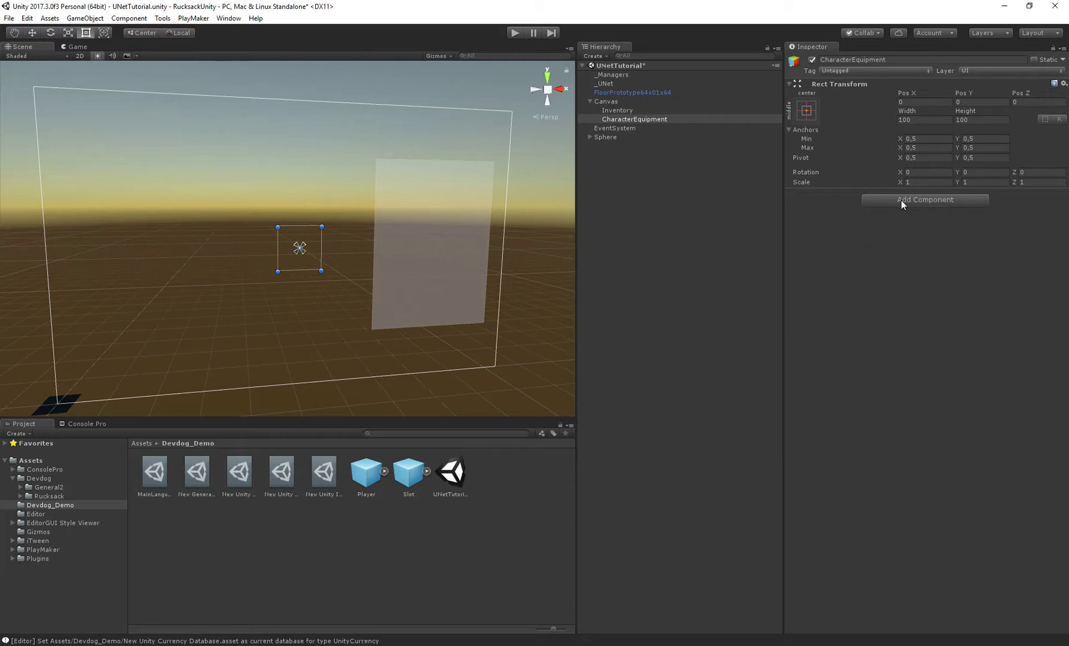
- Name the UI window EquipmentCollection and disable Hide On Start and Reset Position On Start
click(933, 227)
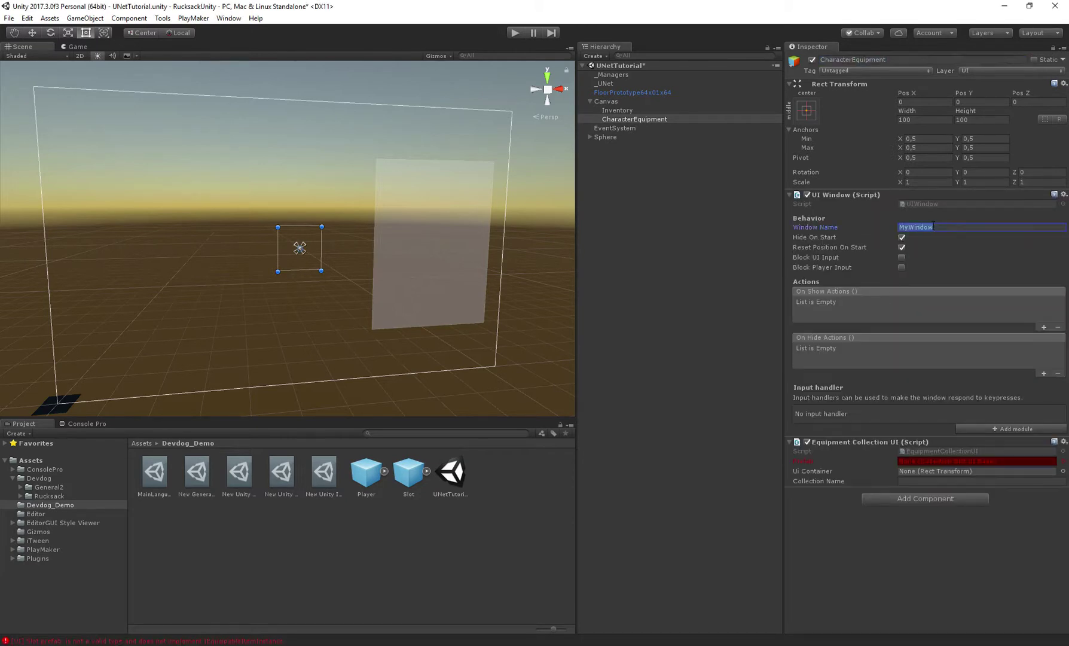
text(EquipmentCollection)
click(901, 237)
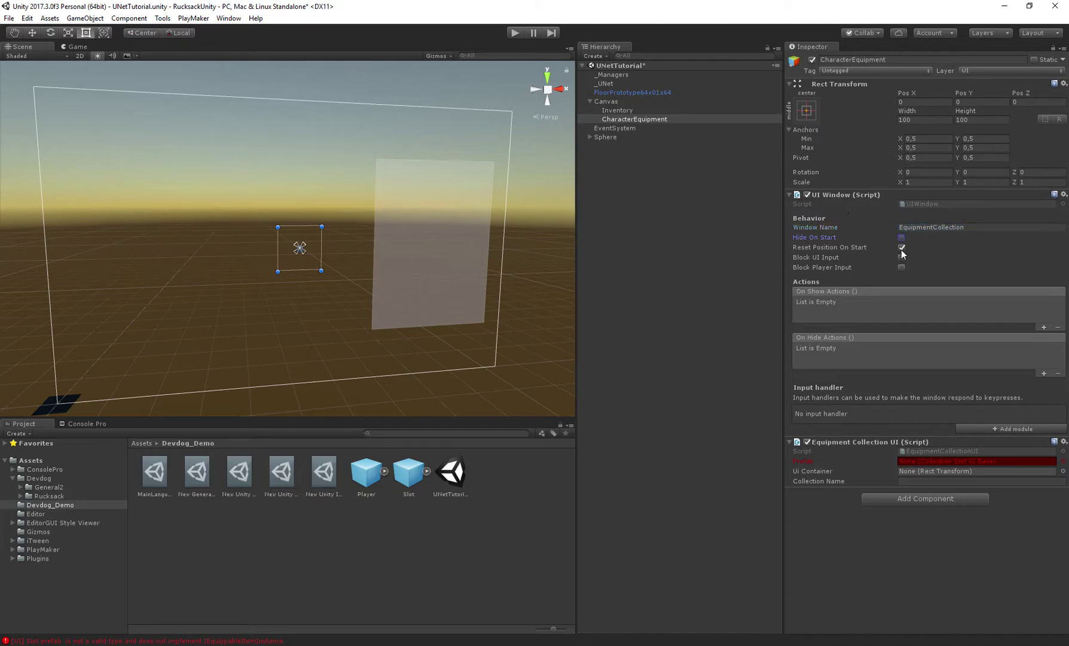
click(901, 247)
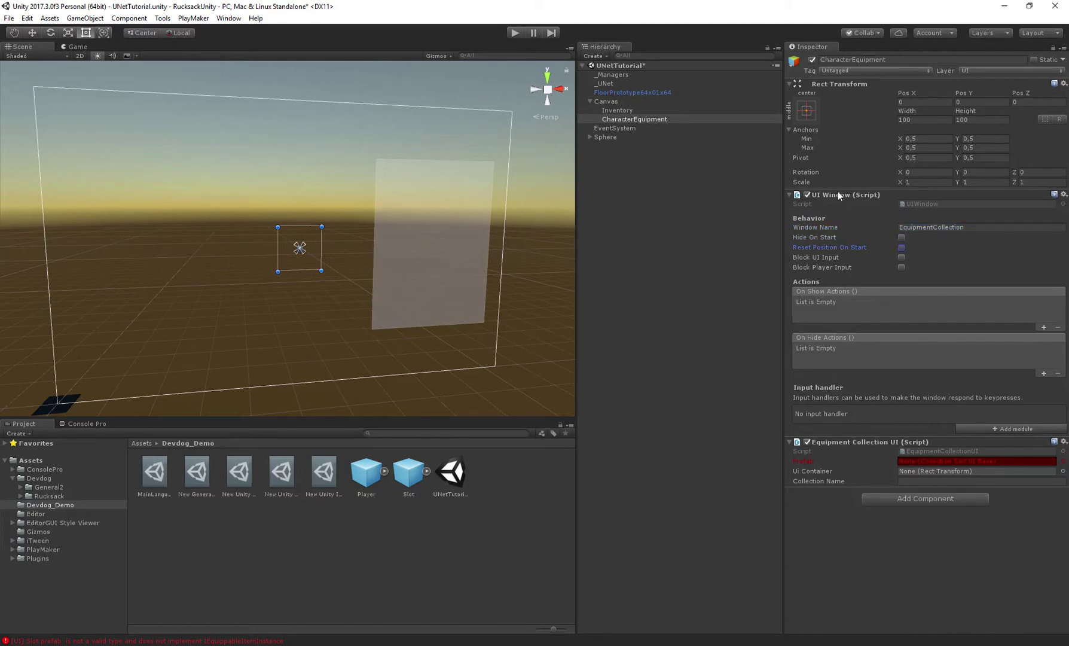
- Add a UIWindowInputHandler to the UI Window with key code C, and collapse the component
click(1007, 428)
key(Return)
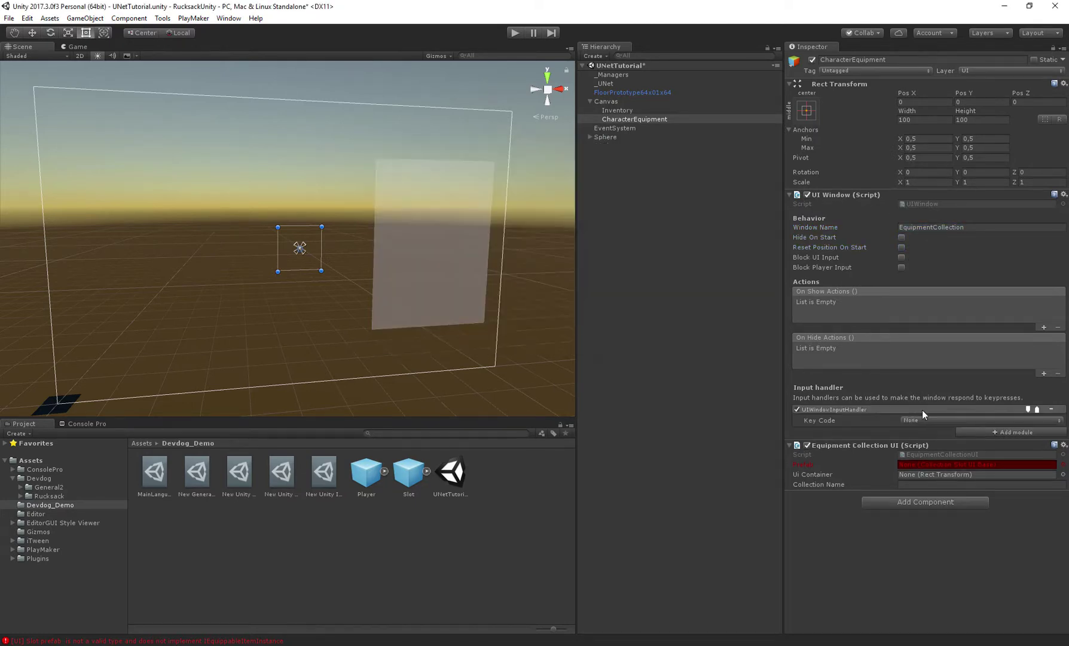
click(917, 421)
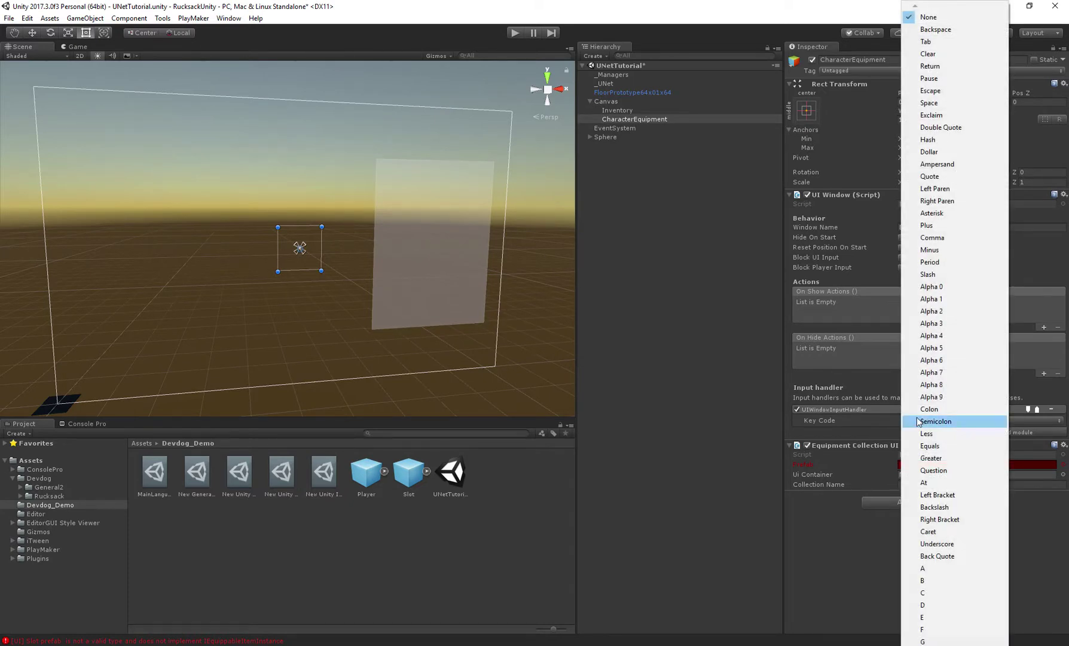
click(930, 593)
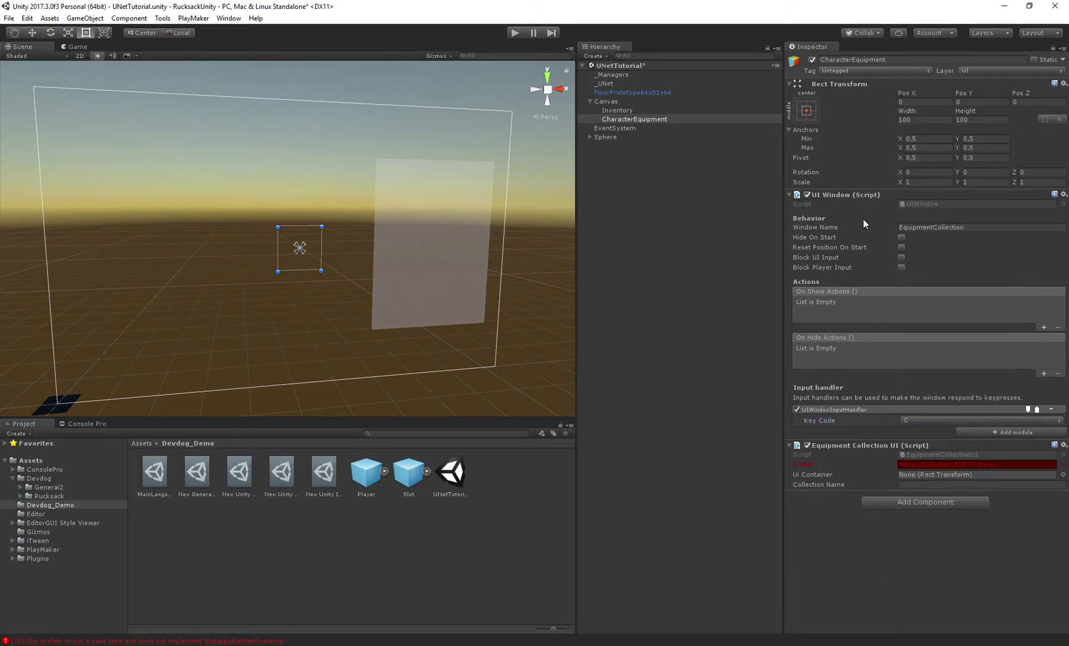
click(840, 195)
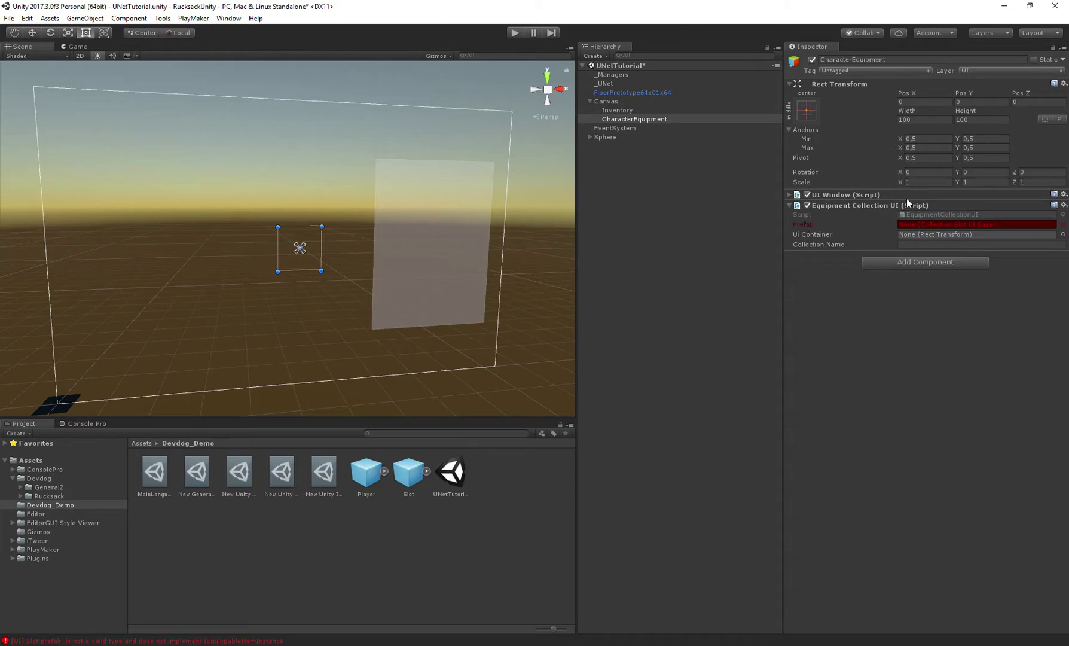
- Add an Image component to CharacterEquipment and reduce its white colour's alpha to 41
click(964, 235)
click(905, 267)
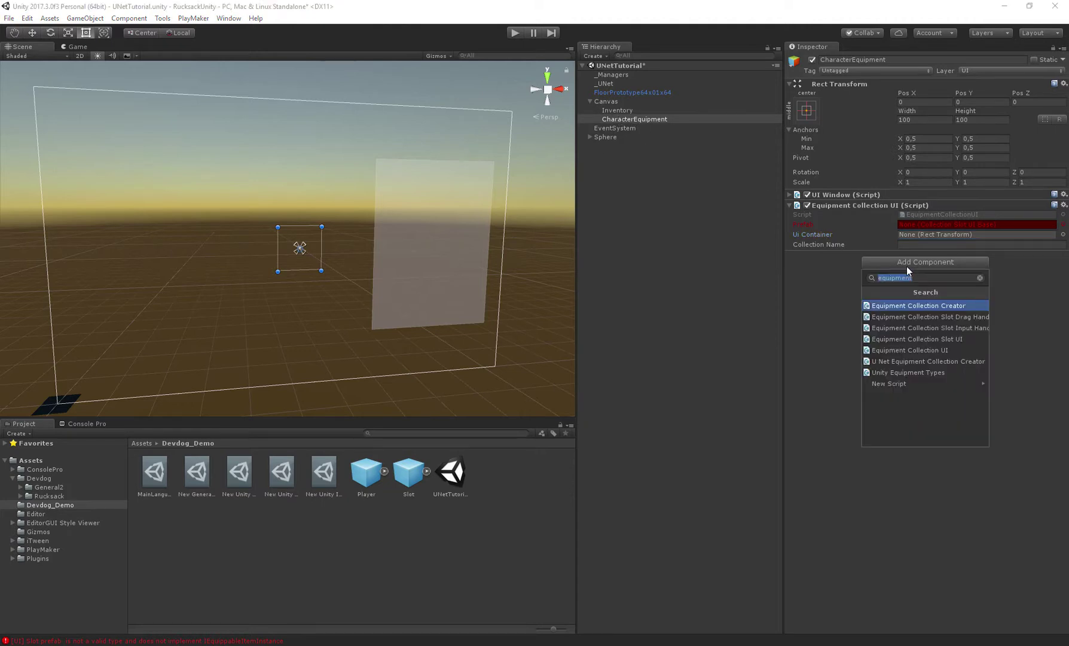
text(image)
key(Return)
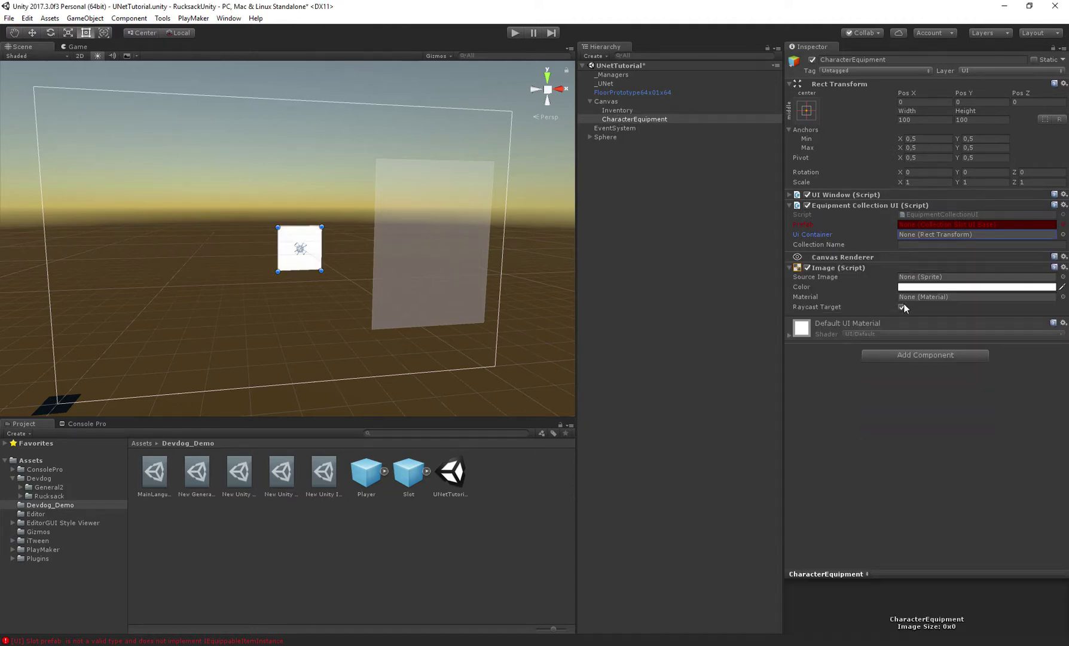
click(909, 291)
drag(621, 430, 572, 428)
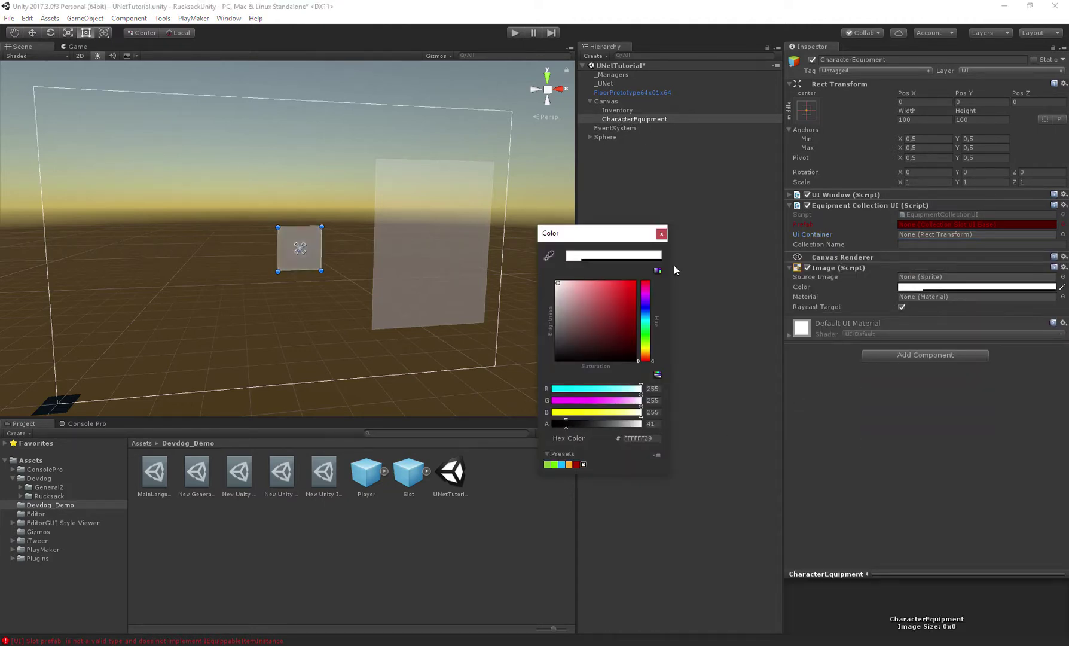
click(661, 233)
- Resize the CharacterEquipment panel to about 310 by 400, placing it beside the inventory panel
drag(296, 228, 211, 207)
drag(275, 308, 276, 338)
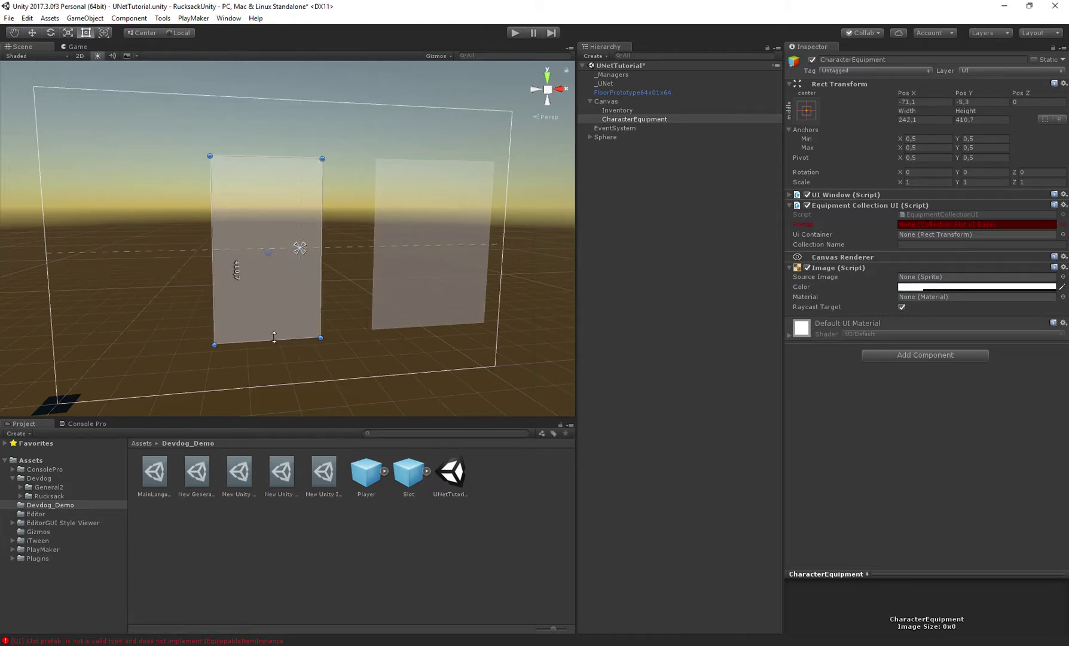
drag(321, 272, 269, 160)
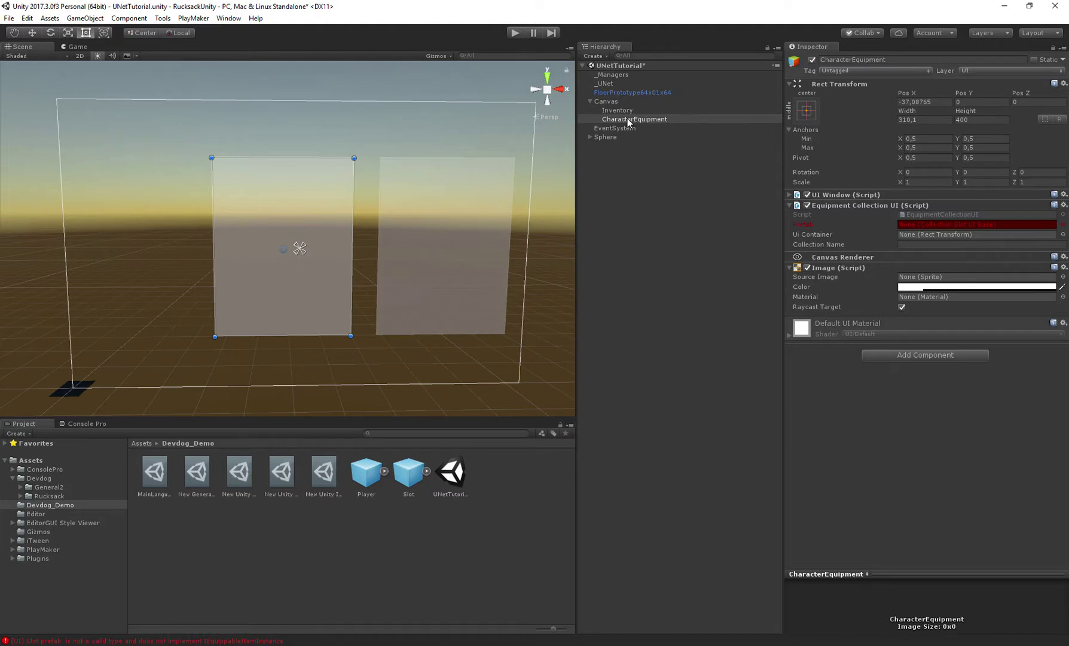
- Duplicate the Slot prefab and name the copy EquipmentSlot
click(408, 477)
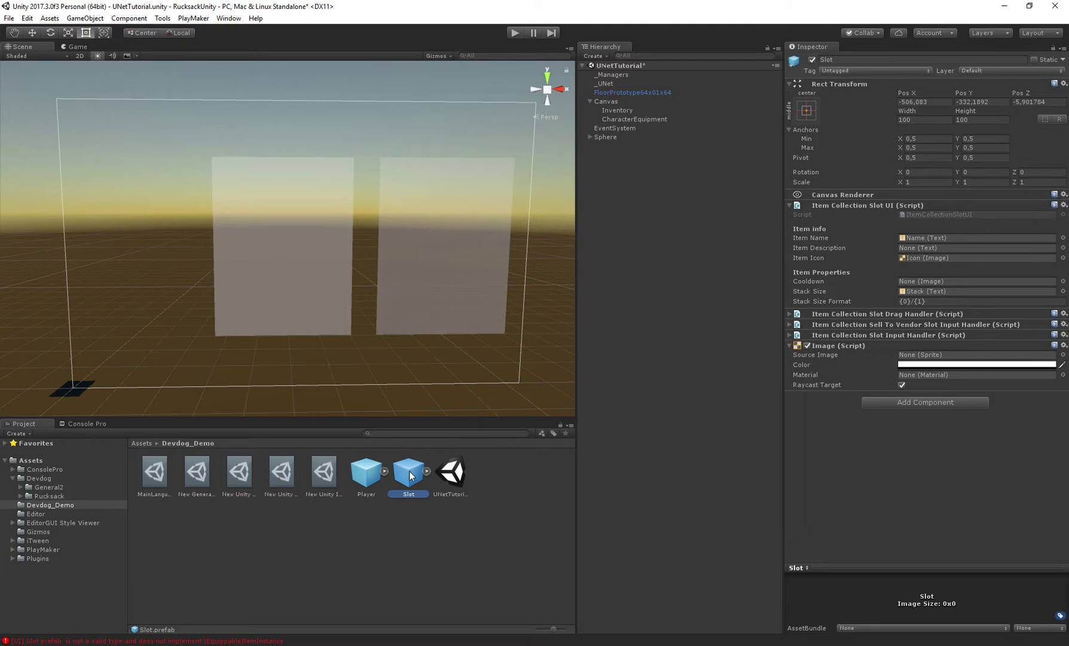
key(ctrl+d)
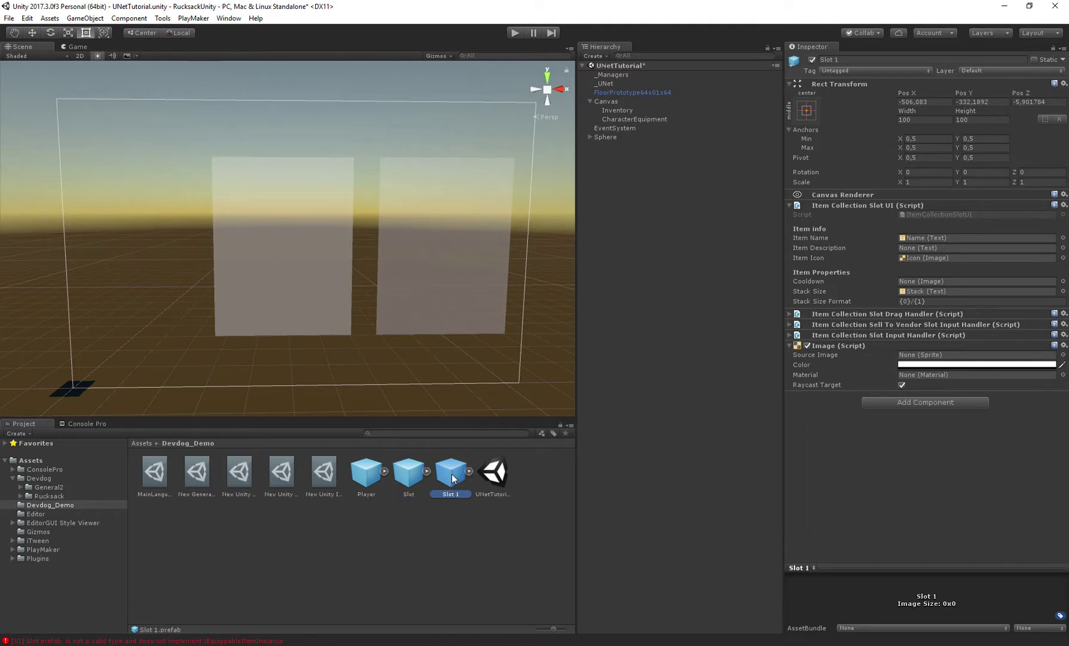
text(EquipmentSlot)
key(Return)
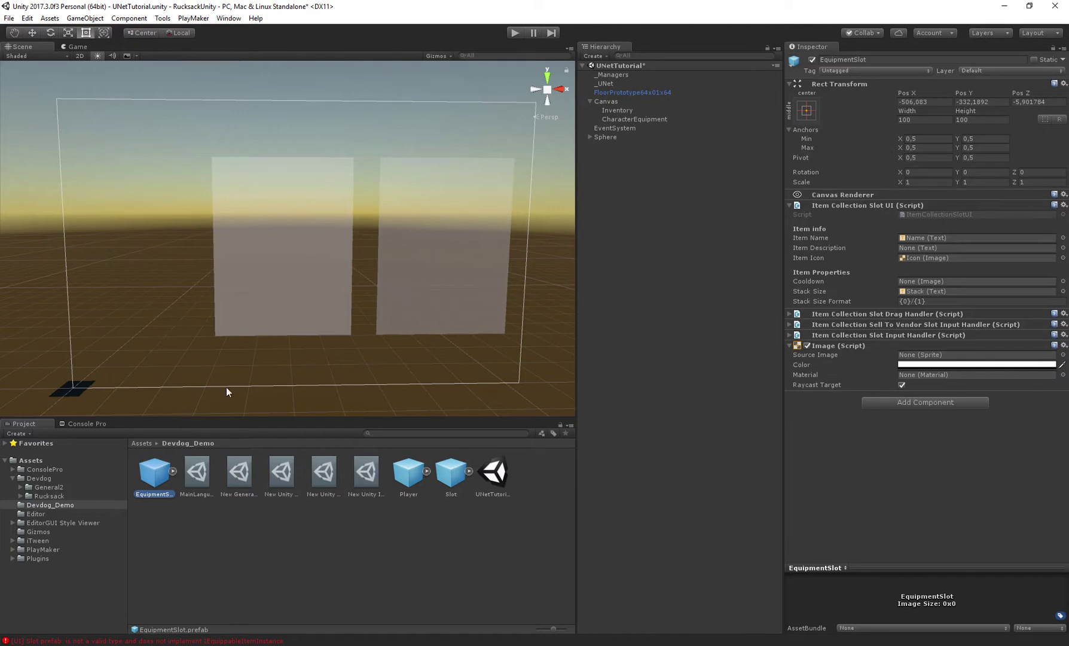
- Replace the ItemCollectionSlotUI script on the EquipmentSlot prefab with EquipmentCollectionSlotUI in the Debug view, and return the Inspector to Normal
click(1063, 48)
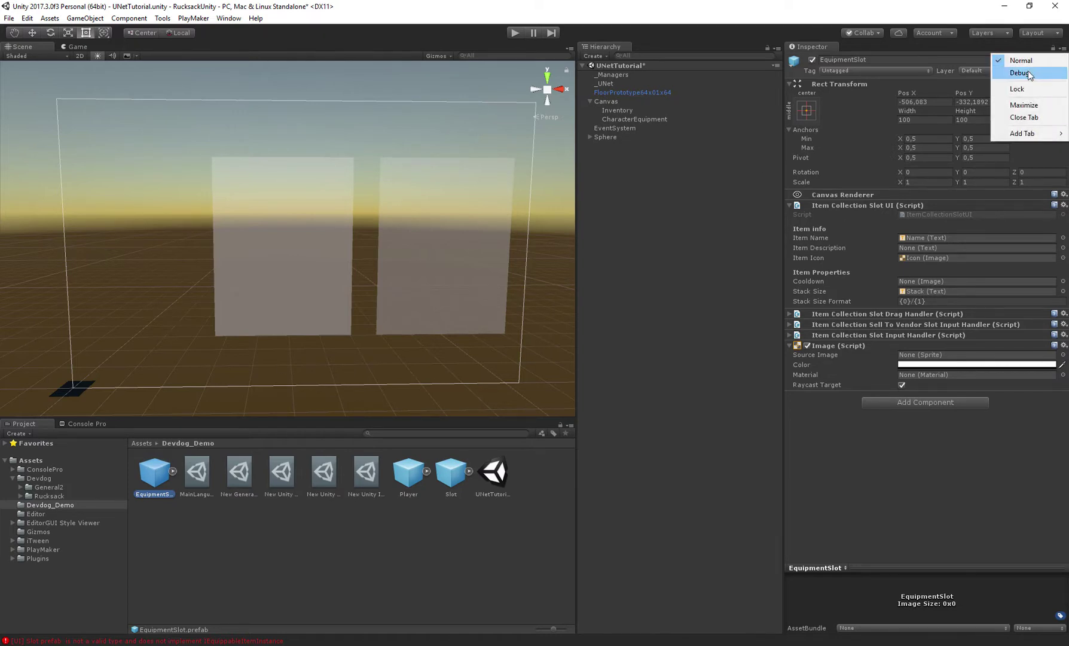
click(1029, 70)
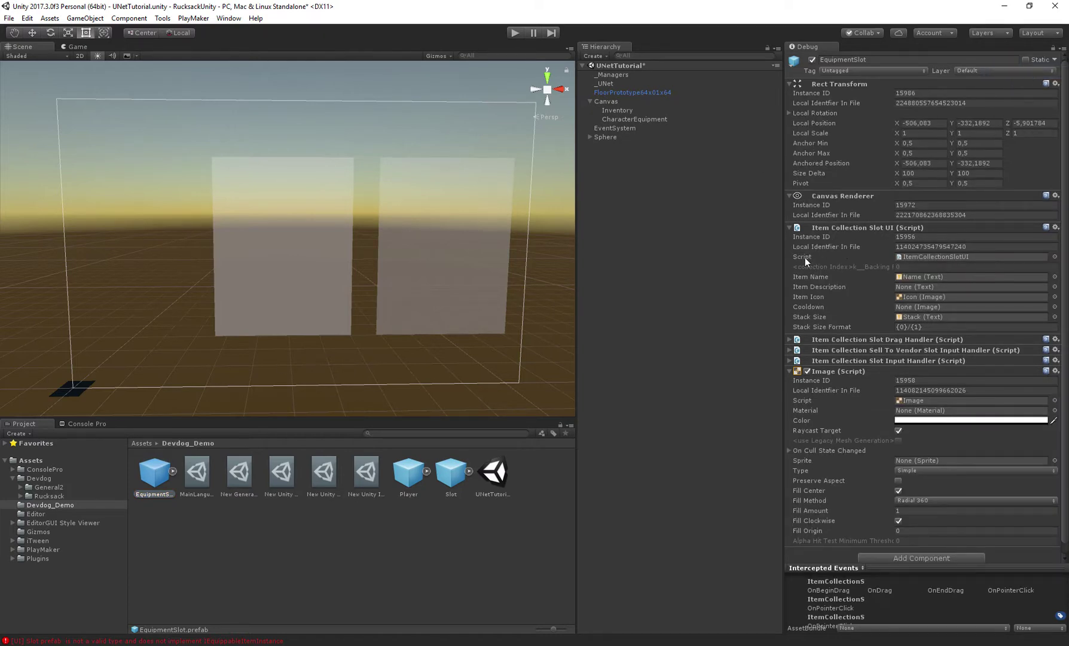
click(1055, 256)
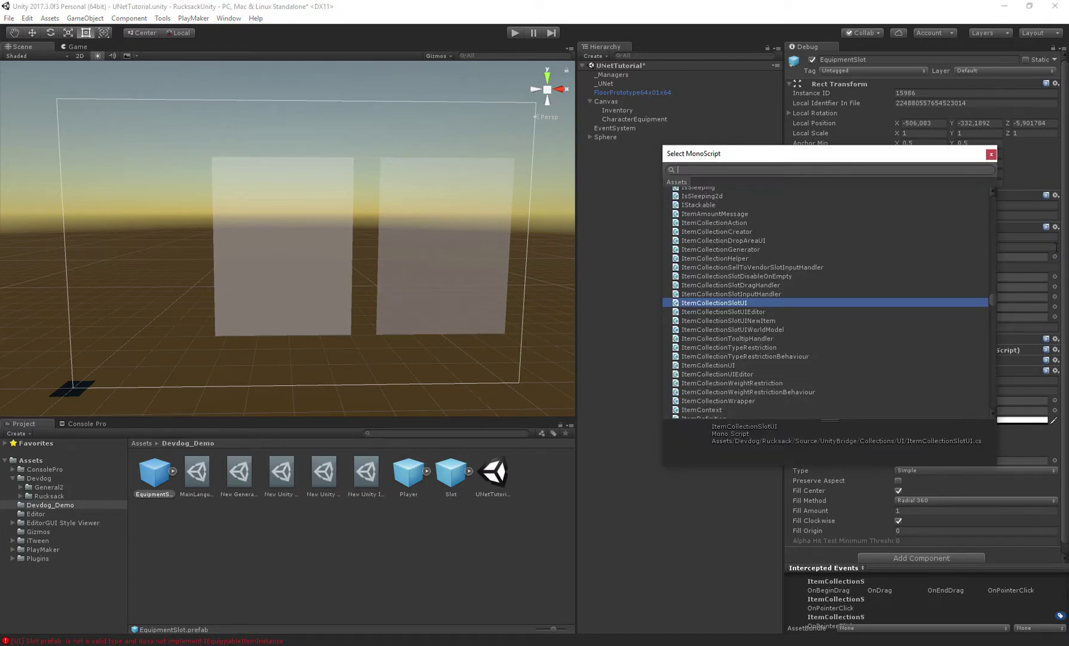
text(equipmentco)
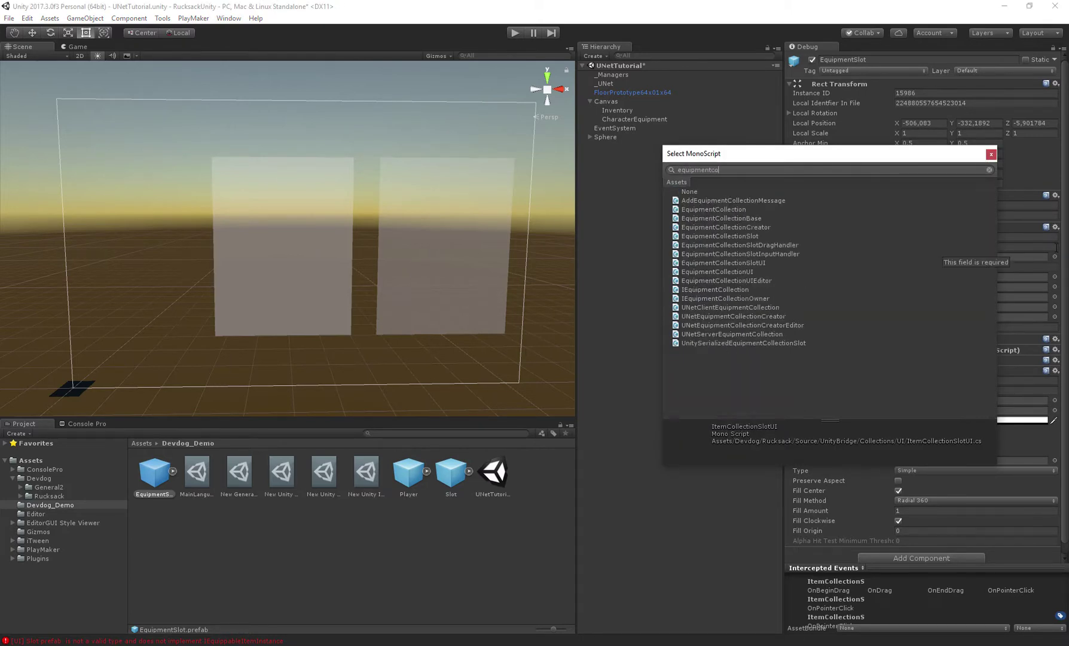
text(llectionslotui)
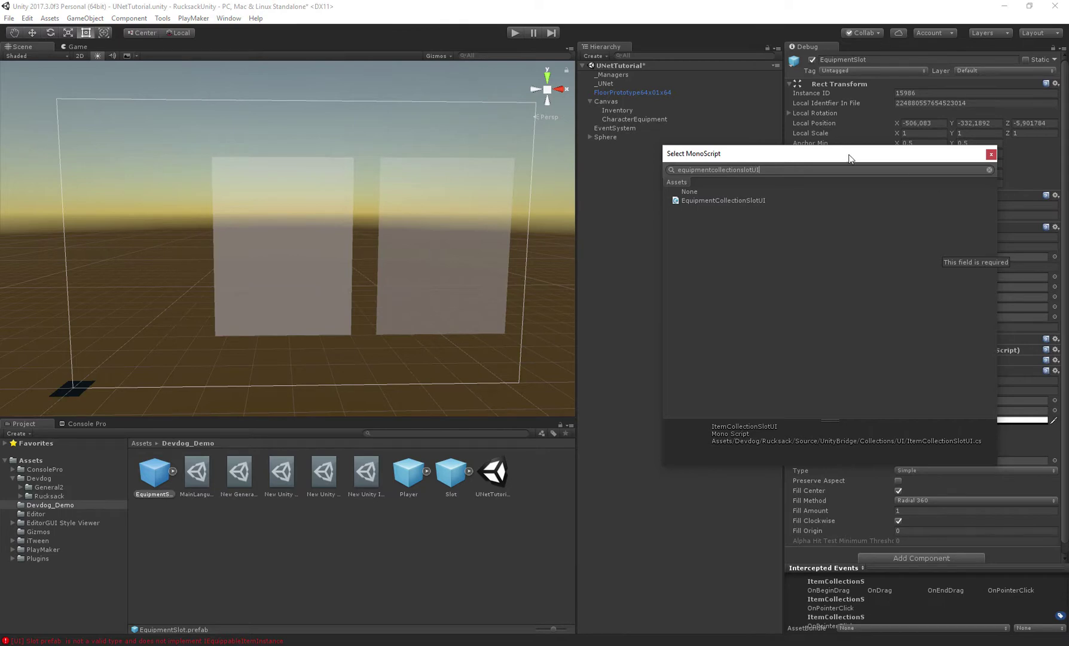
key(Return)
click(1063, 48)
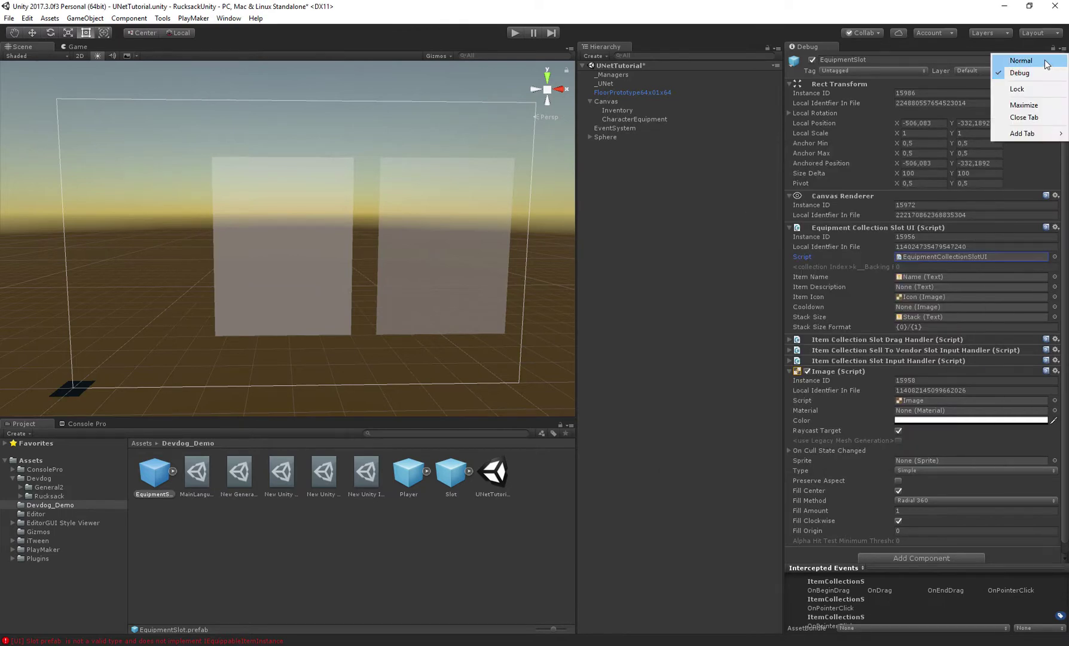
click(1045, 58)
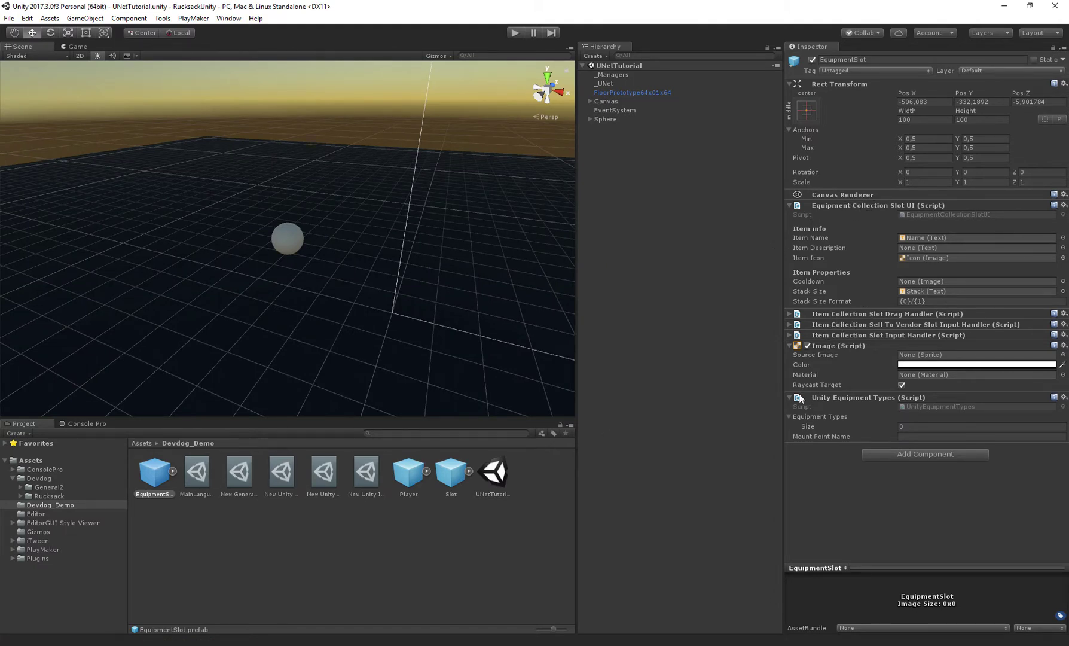
- Remove the Item Collection Slot Input Handler, Sell To Vendor Slot Input Handler and Slot Drag Handler components from the EquipmentSlot prefab
click(451, 473)
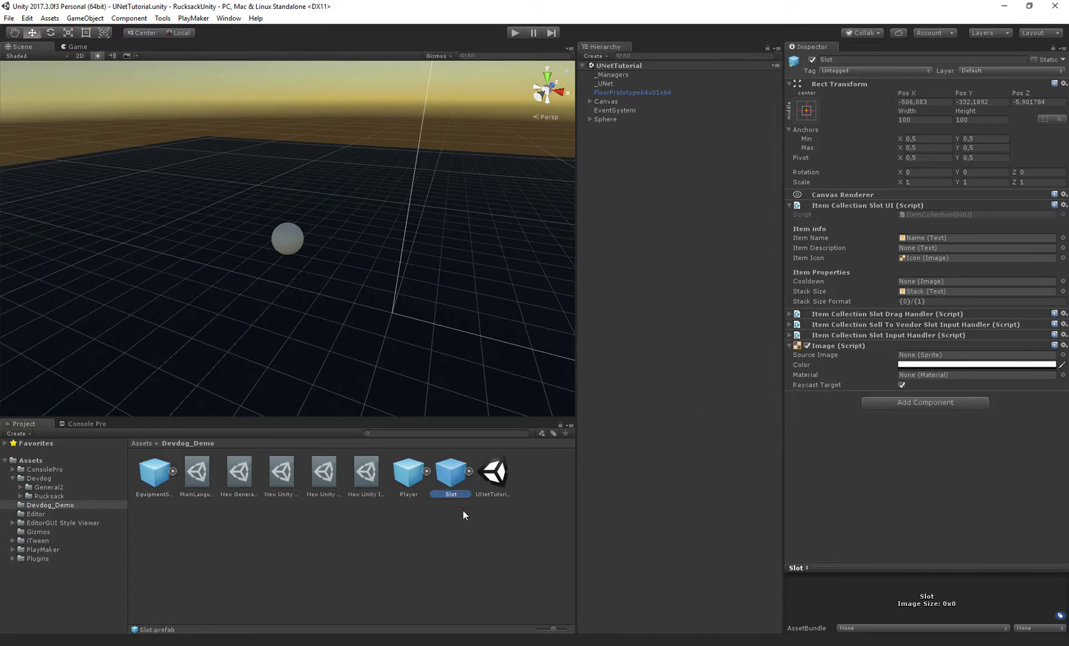
click(144, 477)
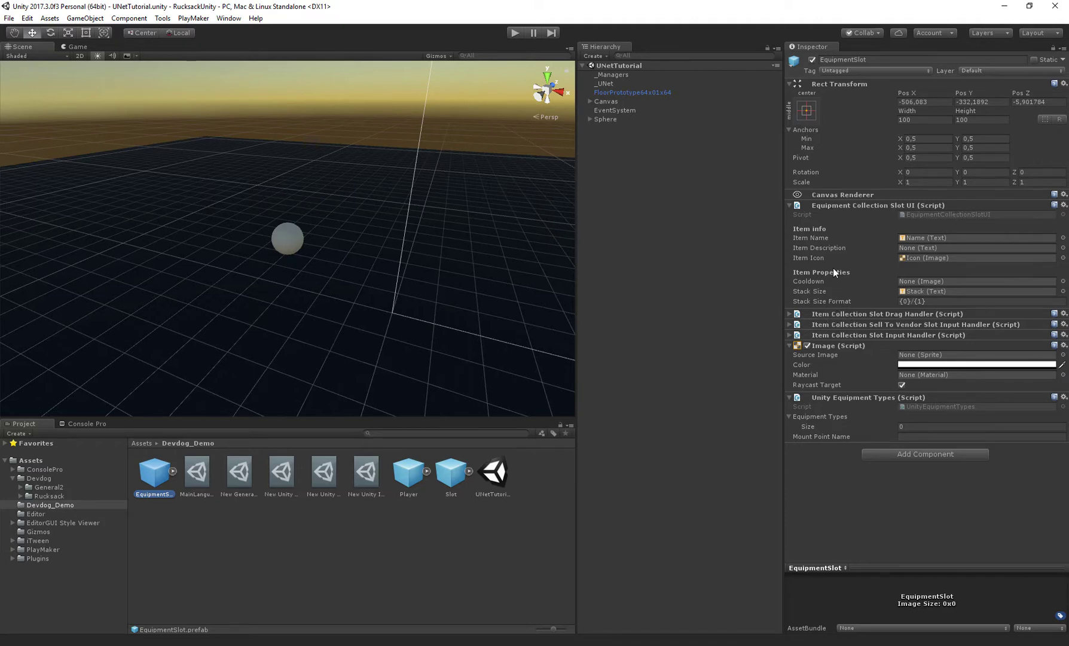
click(853, 336)
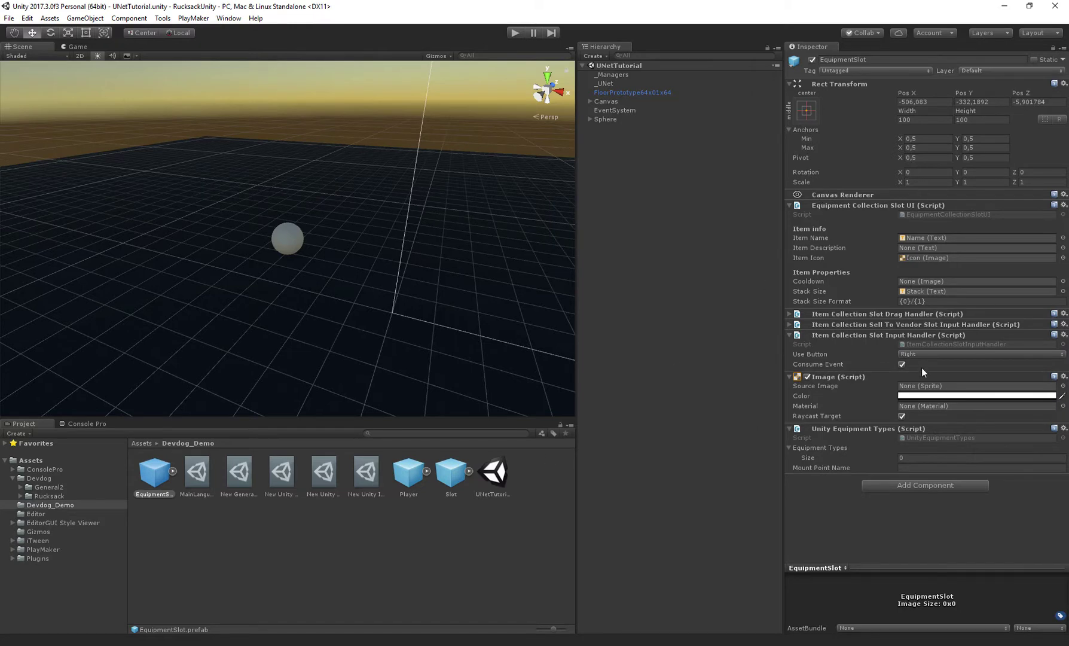
right_click(869, 334)
click(884, 356)
right_click(860, 325)
click(884, 346)
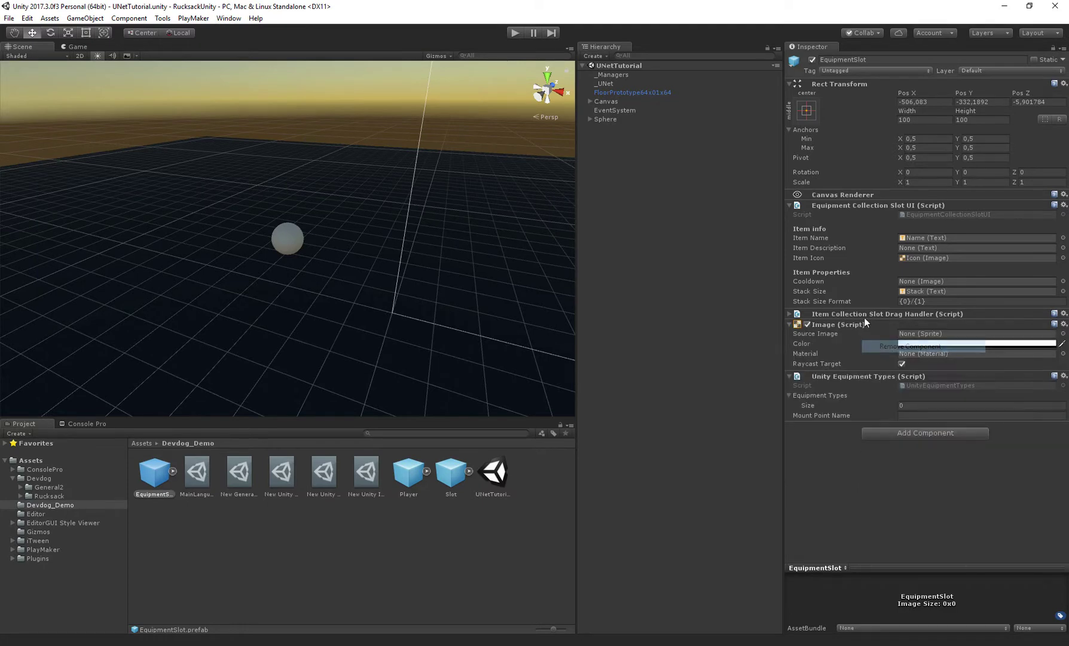
right_click(864, 317)
click(885, 340)
- Add the Equipment Collection Slot Input Handler and Equipment Collection Slot Drag Handler components to the EquipmentSlot prefab
click(895, 421)
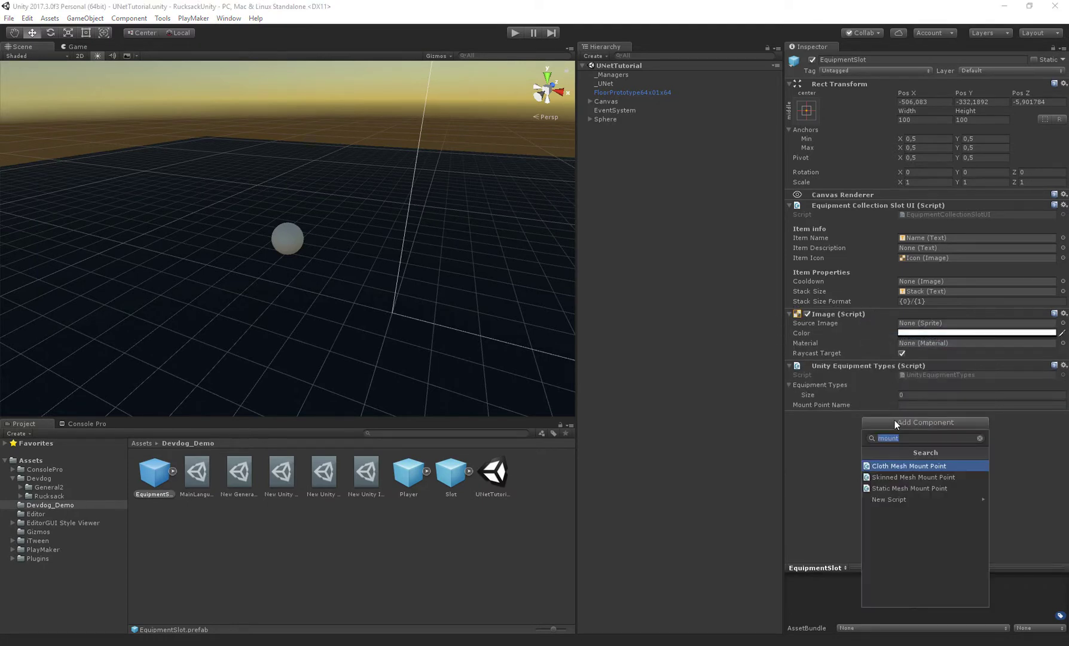
text(equipme)
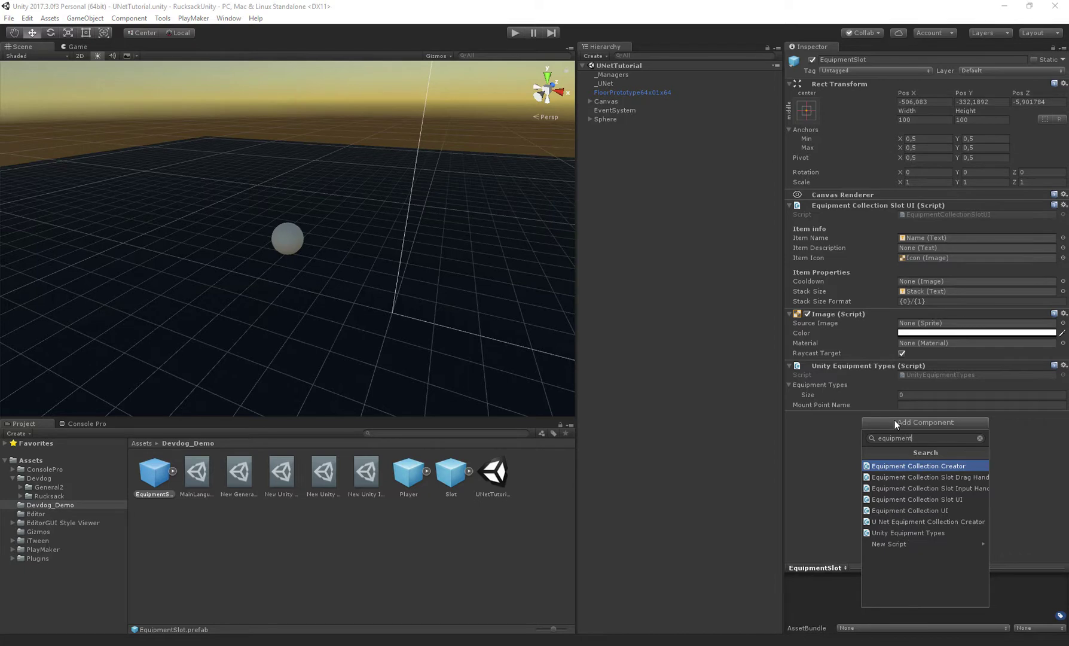
click(972, 487)
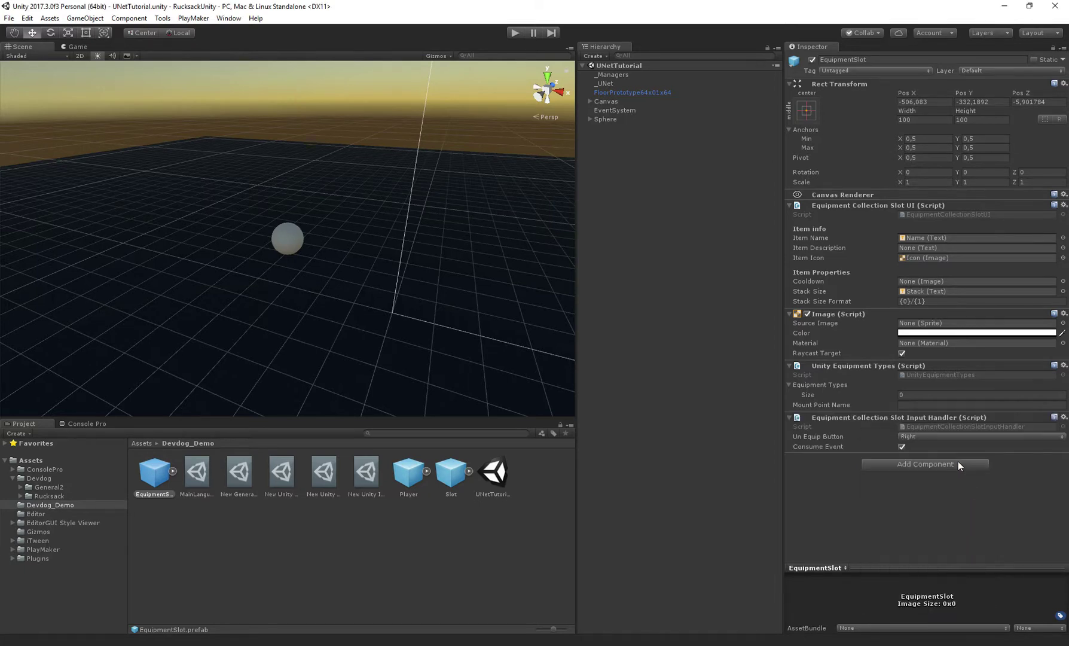
click(958, 461)
click(964, 332)
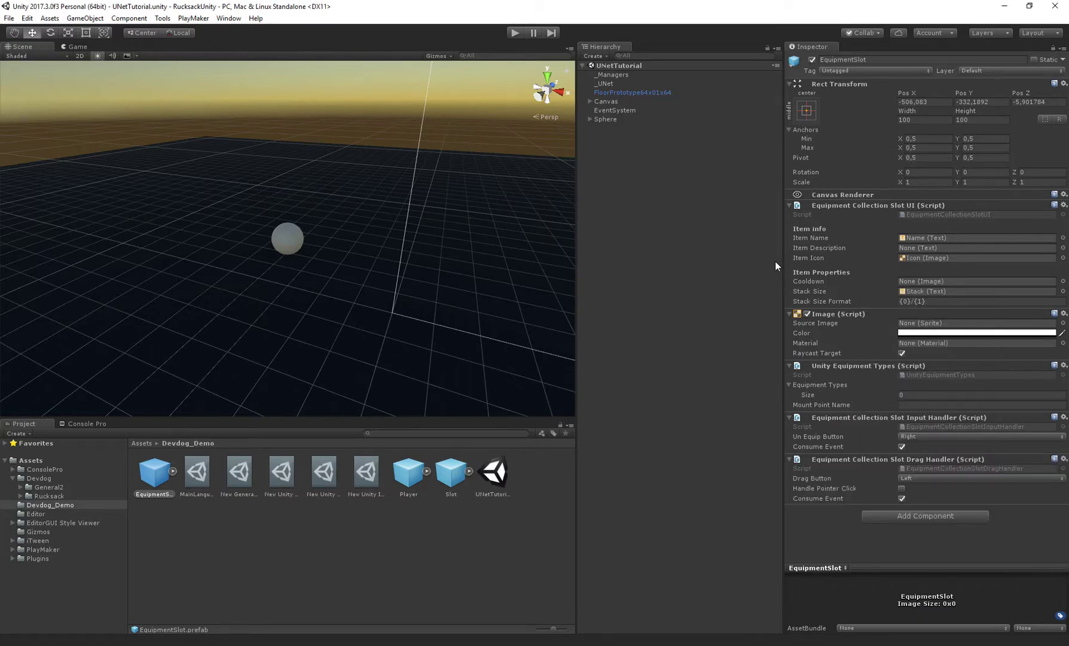
right_drag(366, 249, 431, 199)
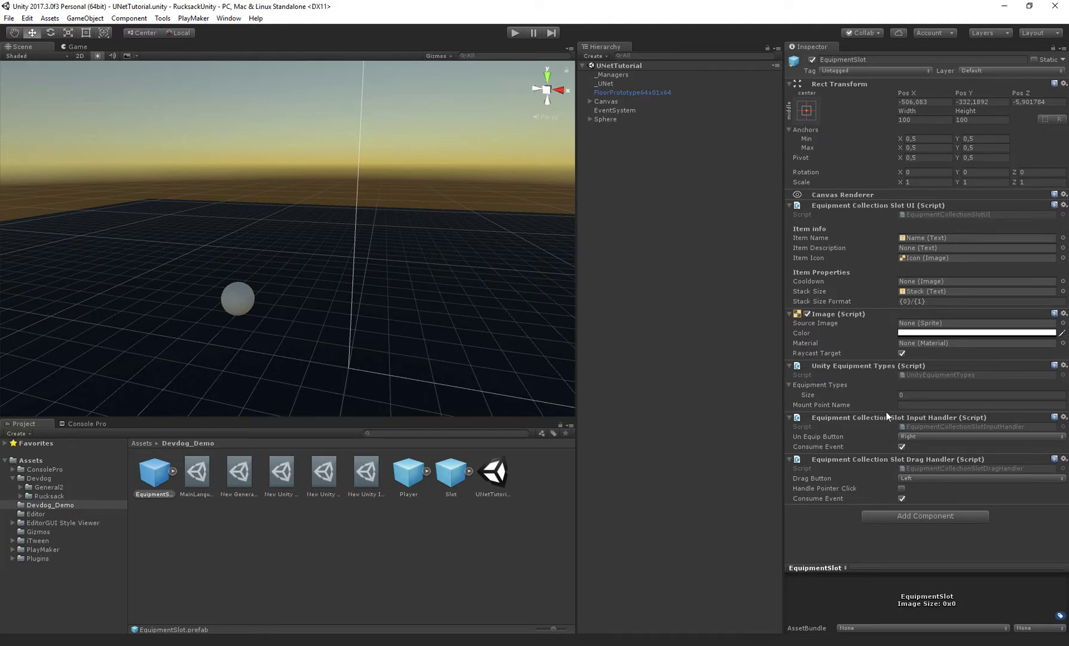
drag(855, 365, 907, 364)
click(902, 385)
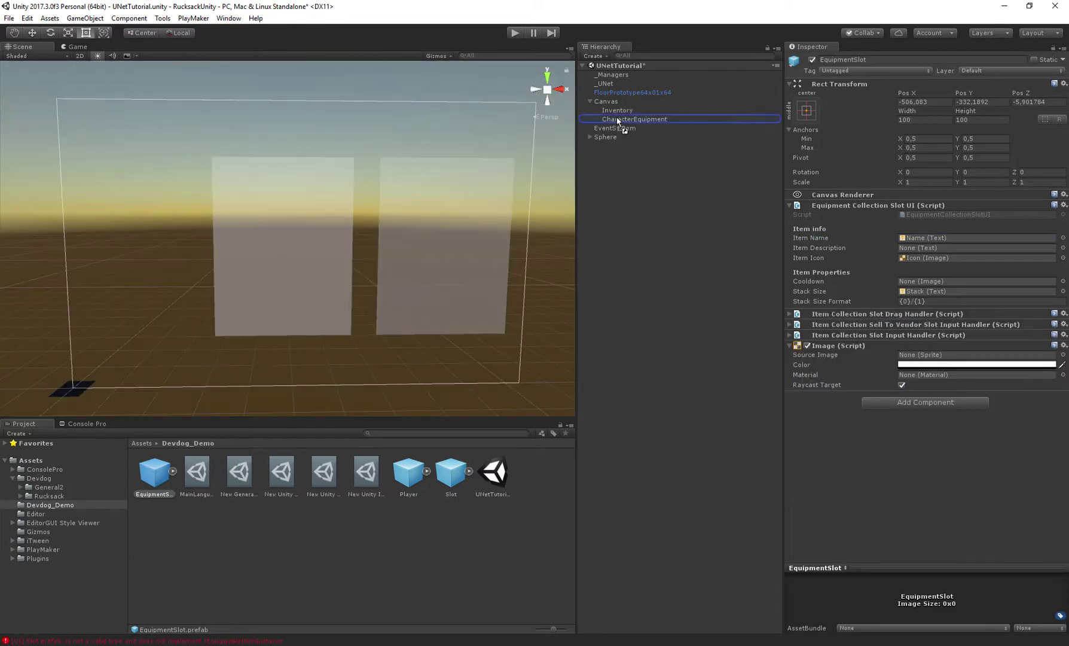
- Place an EquipmentSlot prefab instance under CharacterEquipment and set its Pos X and Pos Y to 0
drag(626, 118, 636, 121)
key(alt)
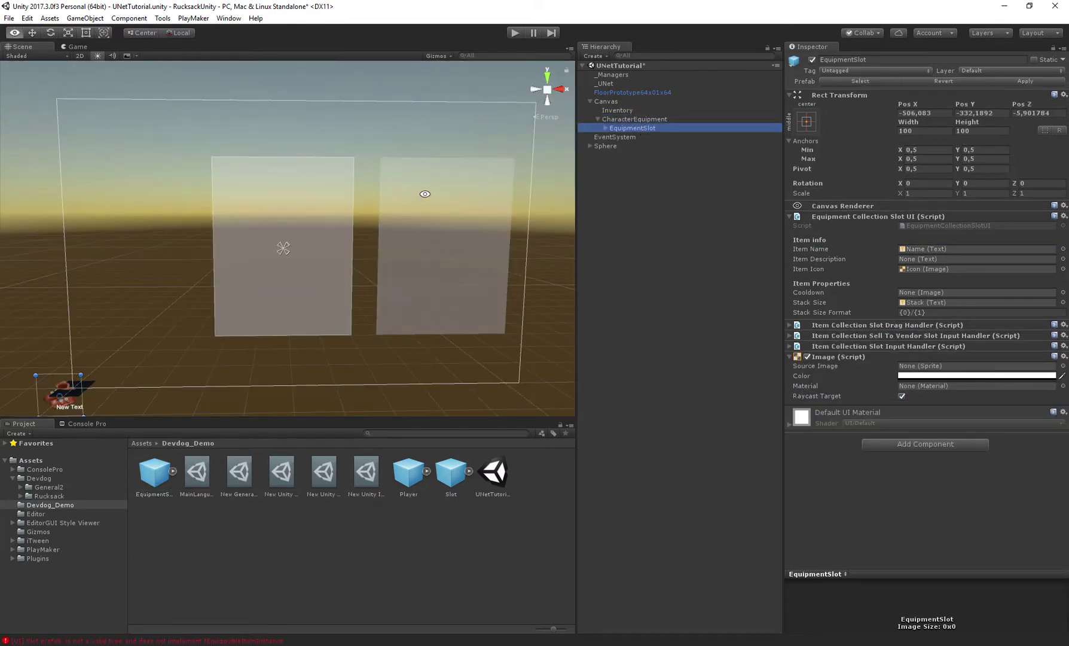
click(947, 113)
text(0)
key(Tab)
text(0)
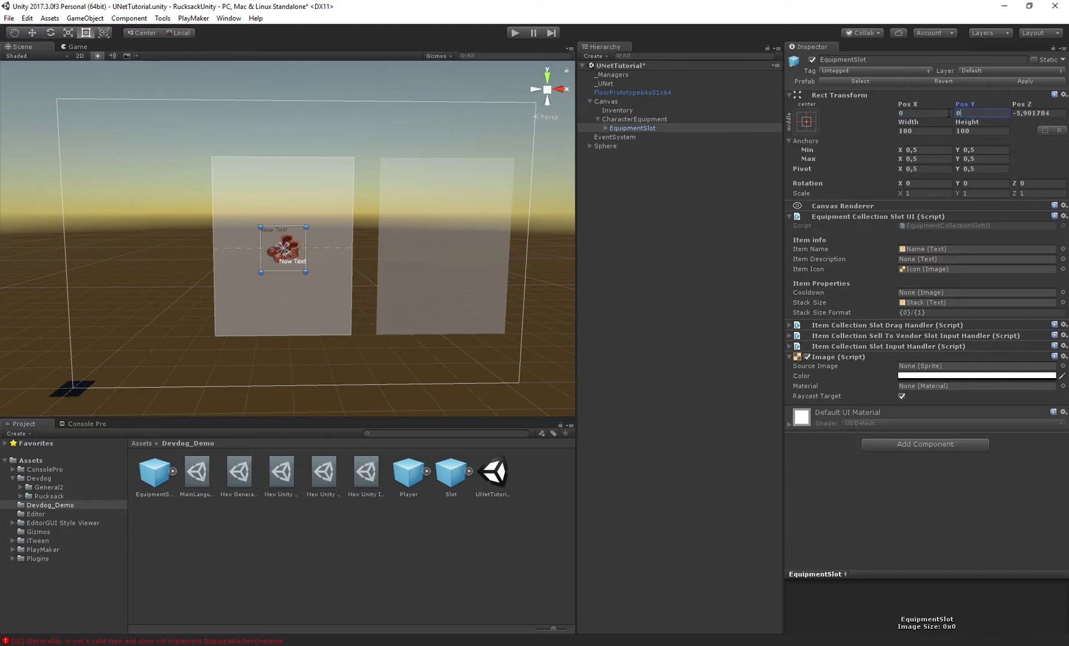
key(Return)
- Move the slot to the CharacterEquipment panel's upper-left area, duplicate it twice and arrange the three slots in a vertical column
drag(295, 231, 255, 296)
key(ctrl+d)
key(ctrl+d)
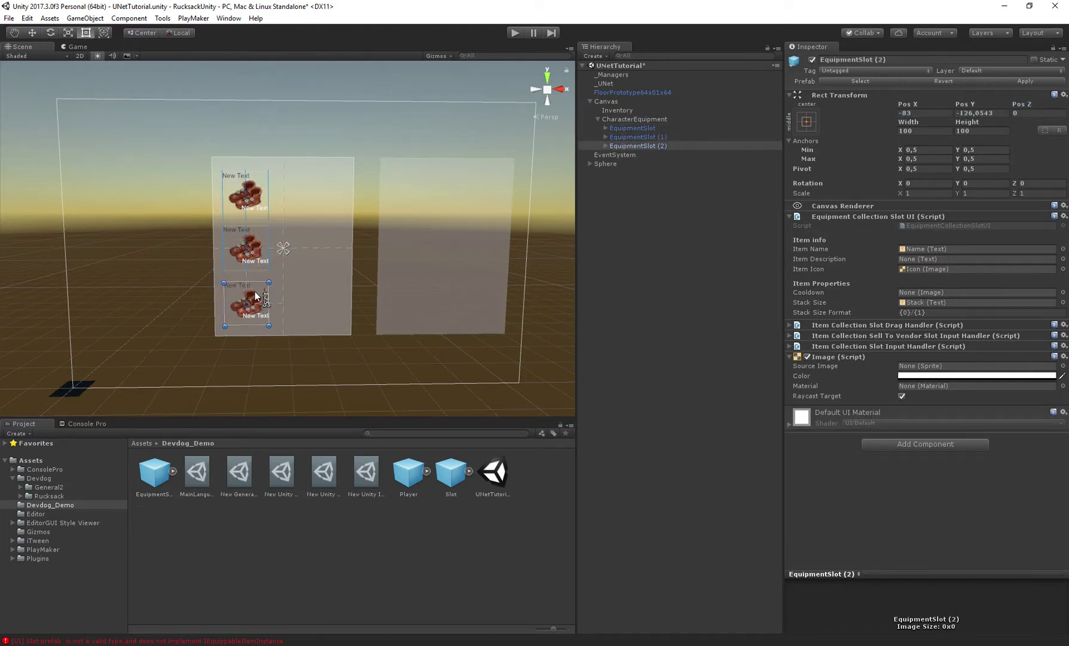
- Rename the three equipment slots under CharacterEquipment, in hierarchy order, as Head, Body and Feet
click(632, 128)
click(880, 60)
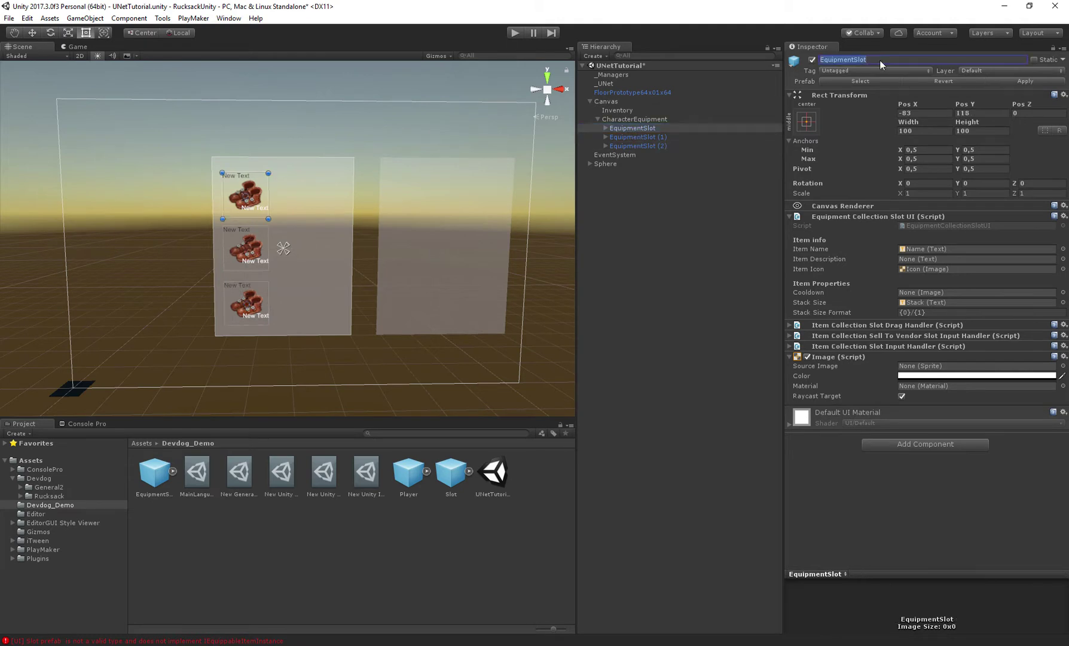
text(Head)
key(Return)
click(660, 138)
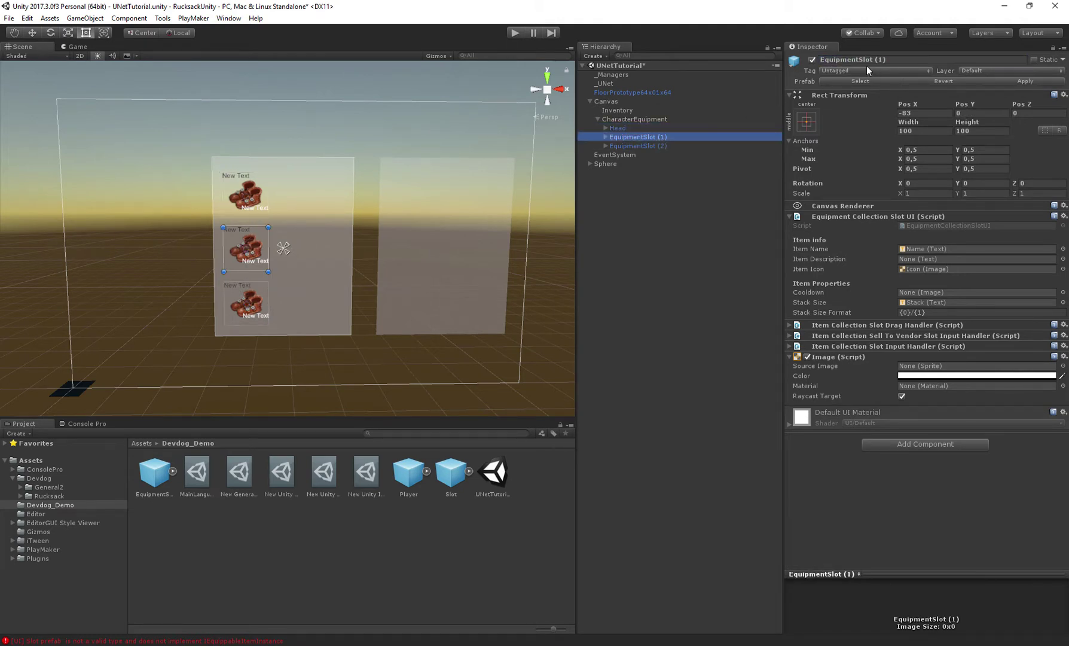
click(869, 60)
text(Body)
key(Return)
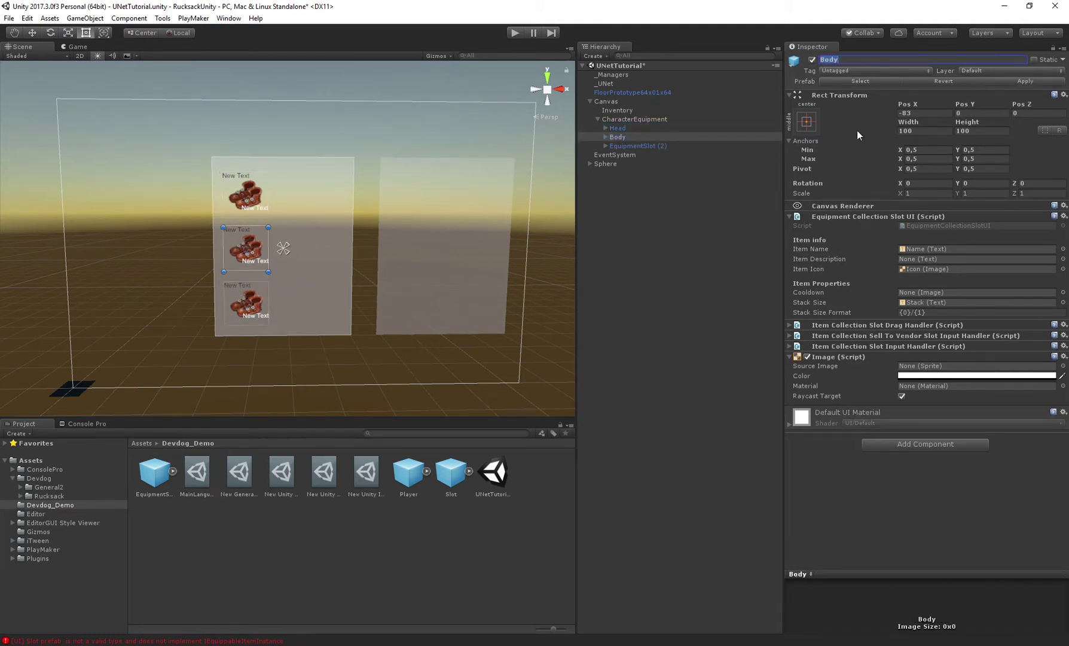
click(658, 147)
click(926, 62)
text(Feet)
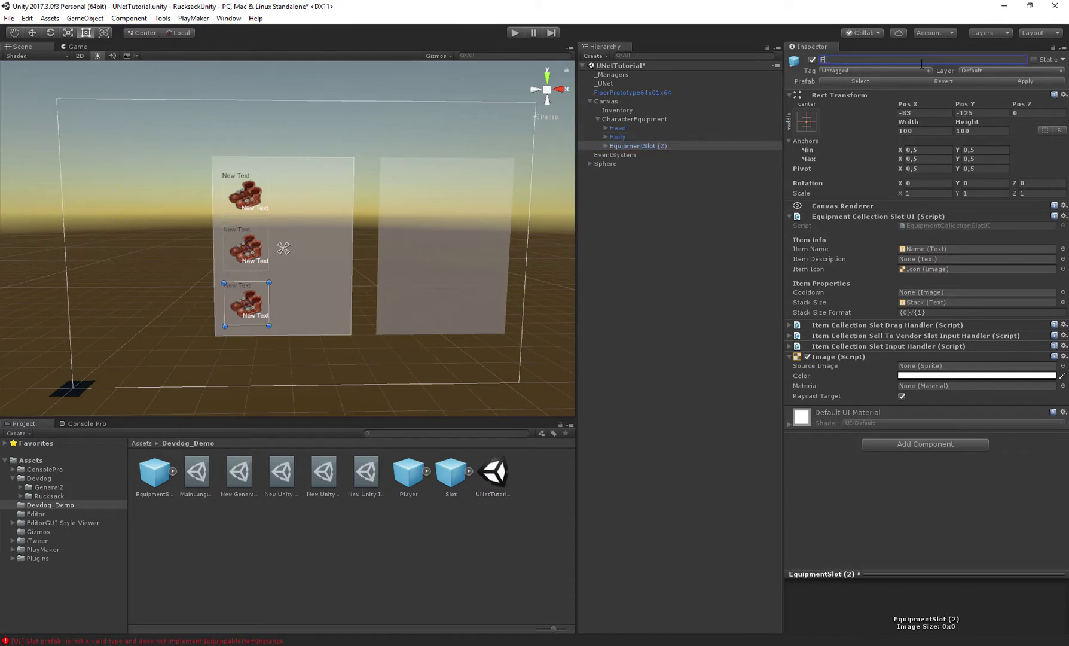
key(Return)
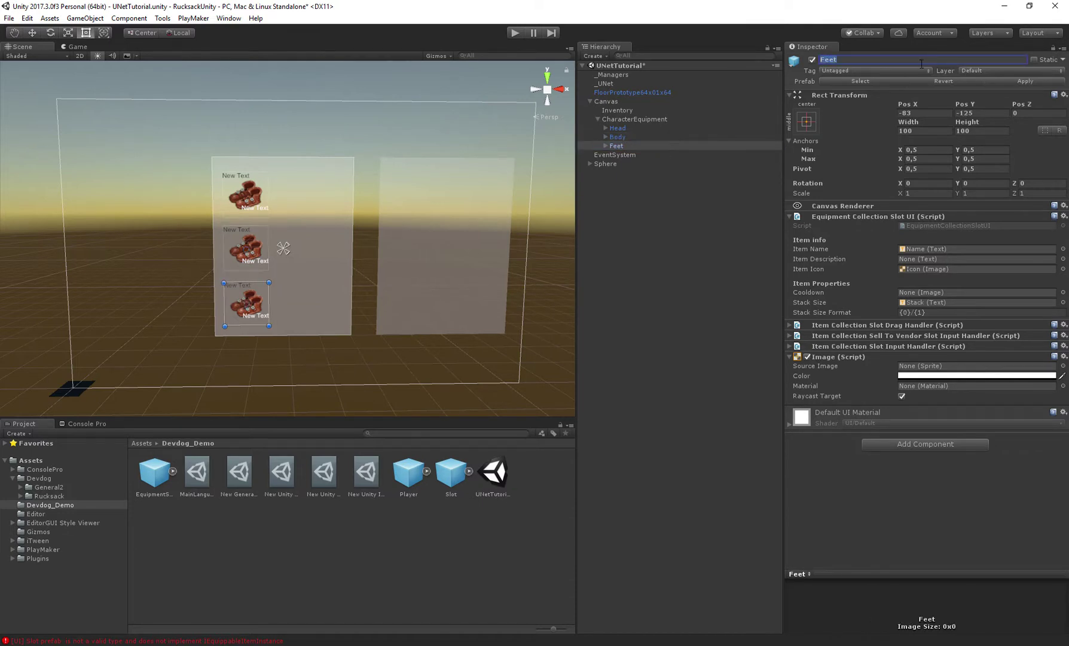
- Add a Unity Equipment Types component to the EquipmentSlot prefab
click(620, 129)
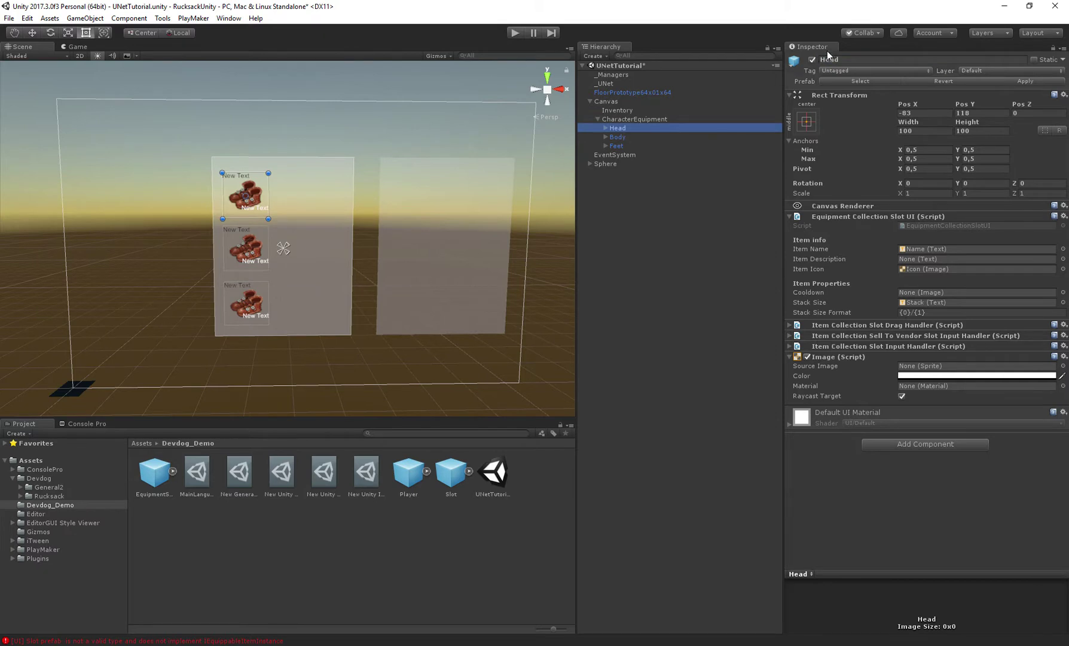
click(169, 490)
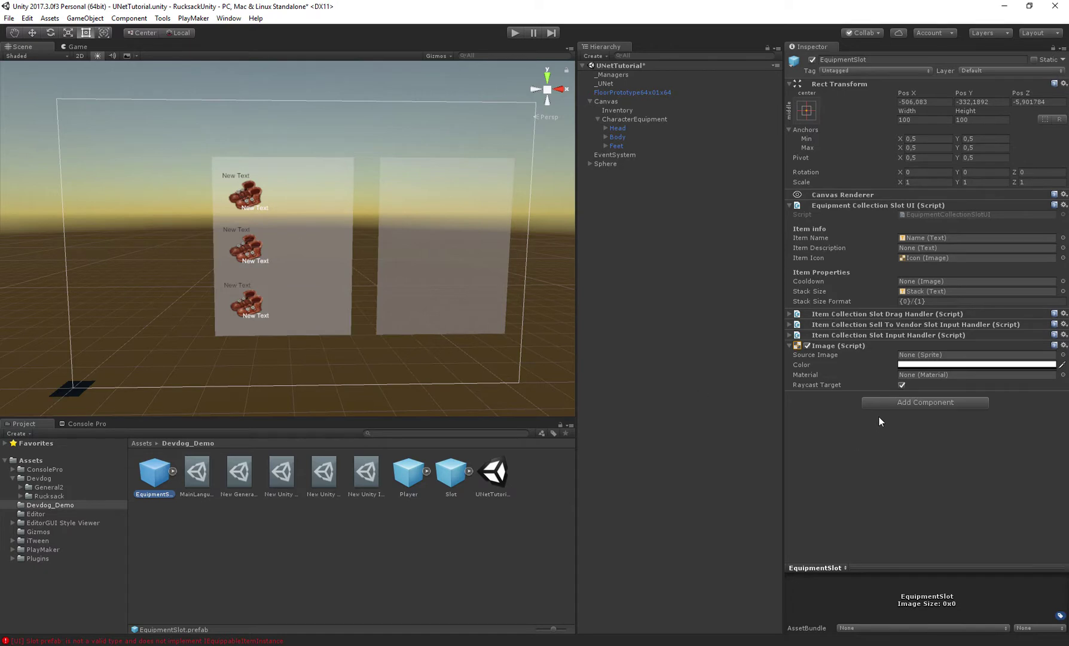
click(891, 400)
text(equipmenttype)
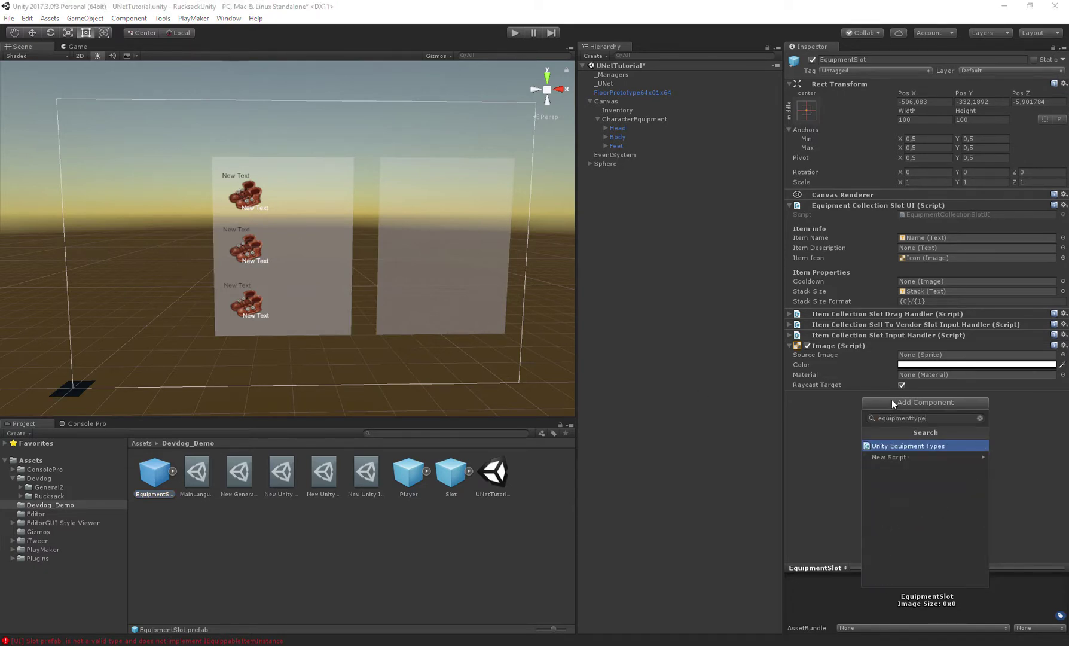
key(Return)
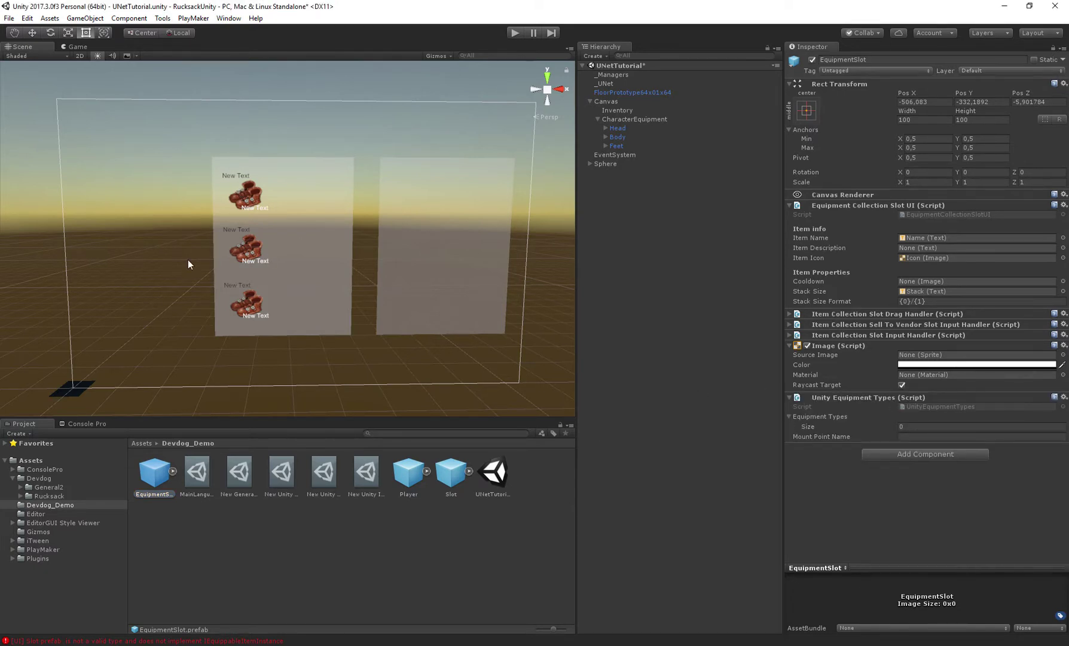
- Try a size of 1 for the Equipment Types list on the EquipmentSlot prefab
click(915, 426)
text(1)
key(Return)
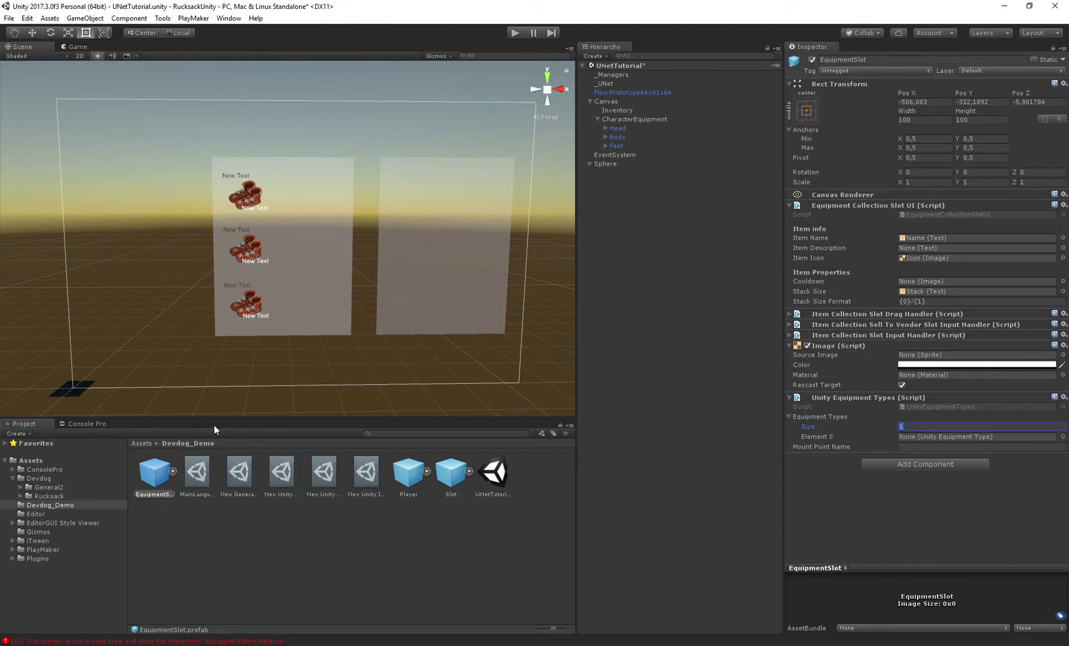
click(618, 128)
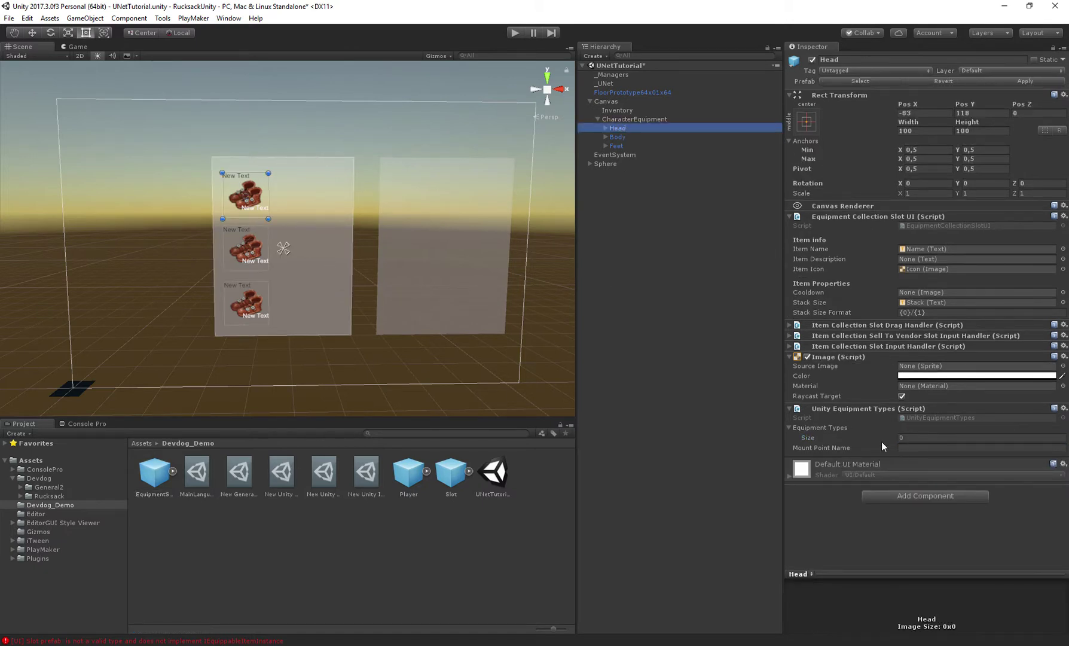
click(915, 437)
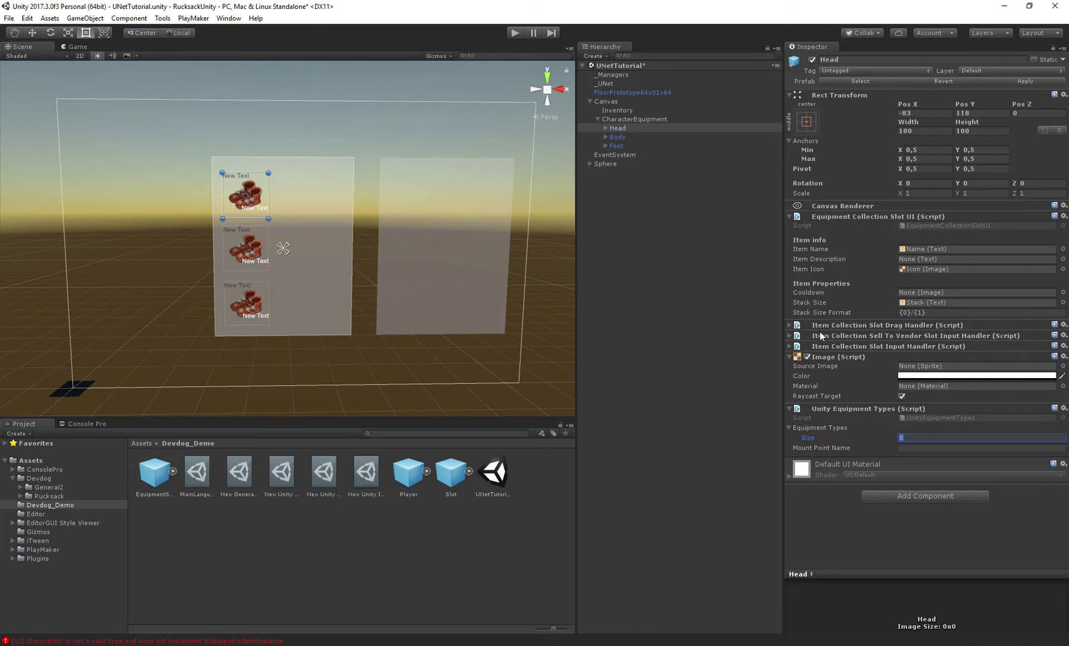
click(618, 137)
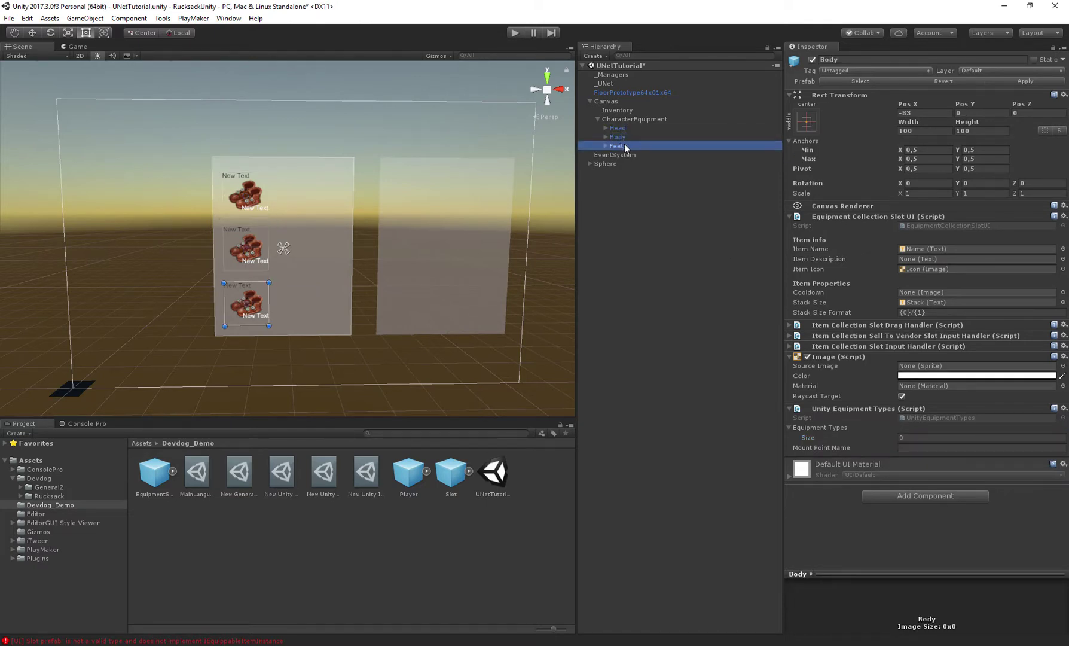
key(Up)
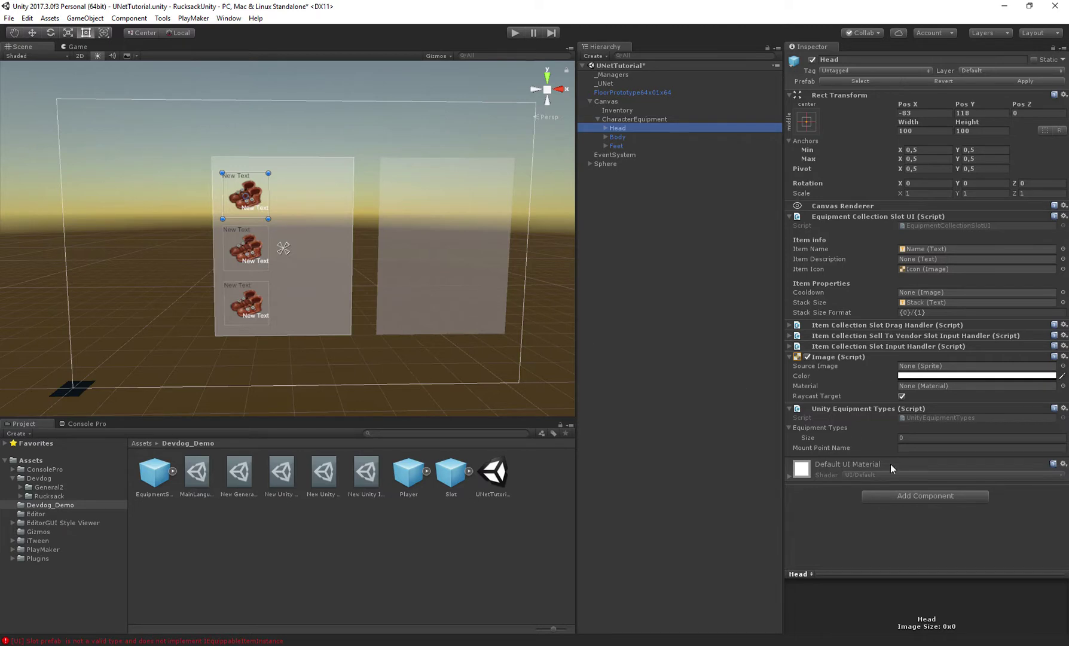
click(918, 437)
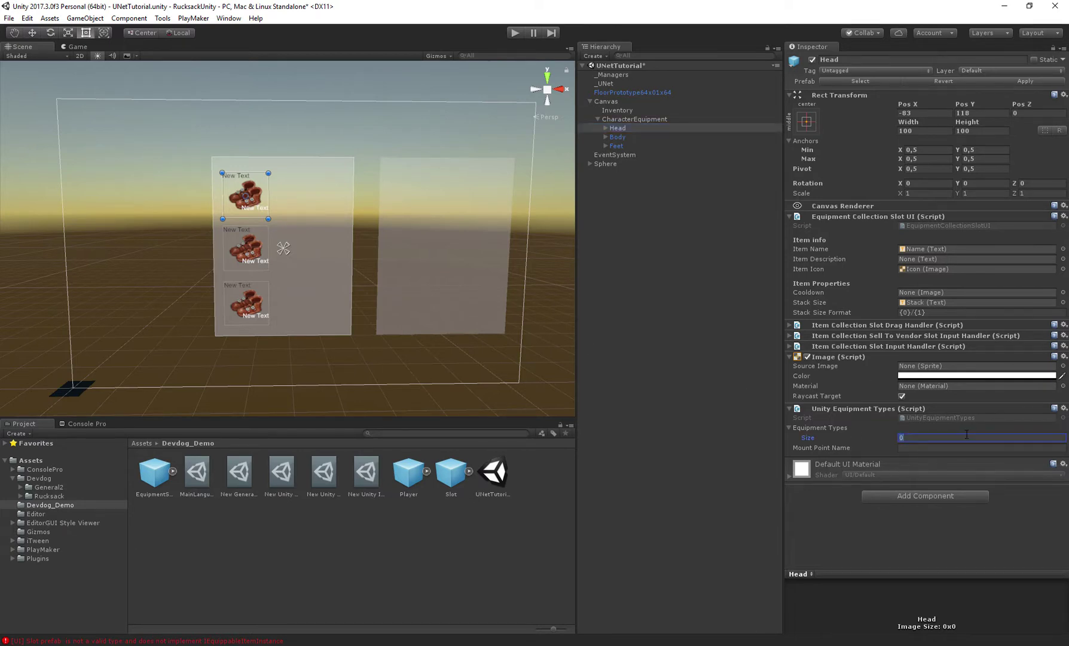
- Open the equipment type editor in Rucksack's main editor and show the existing equipment type
click(162, 18)
mouse_move(120, 59)
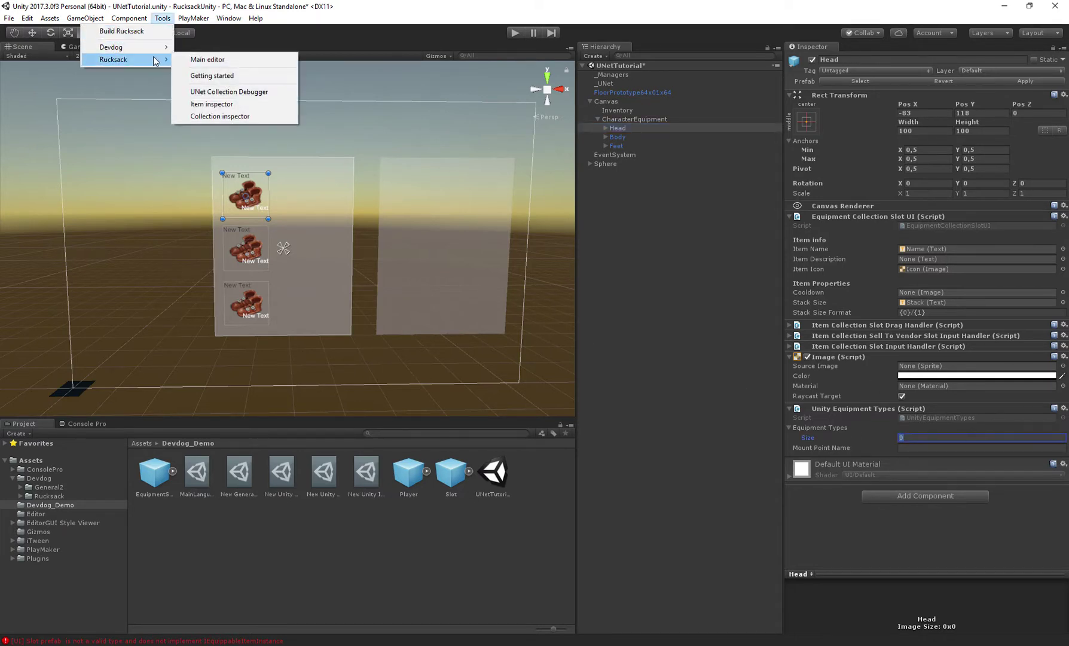
click(214, 59)
click(250, 48)
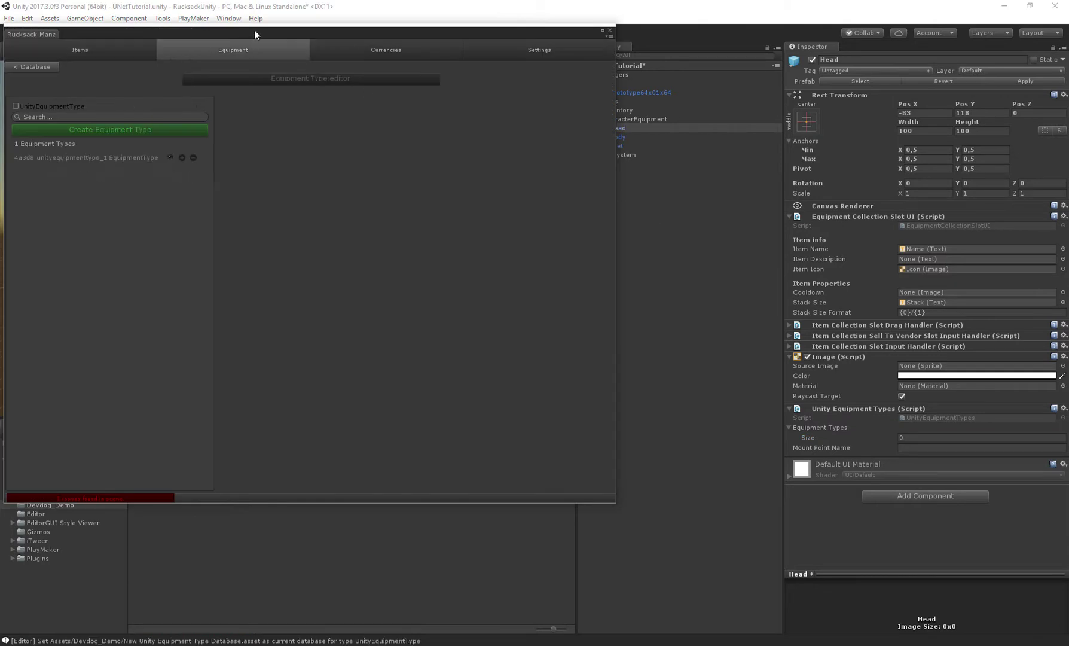
drag(256, 35, 428, 107)
click(257, 229)
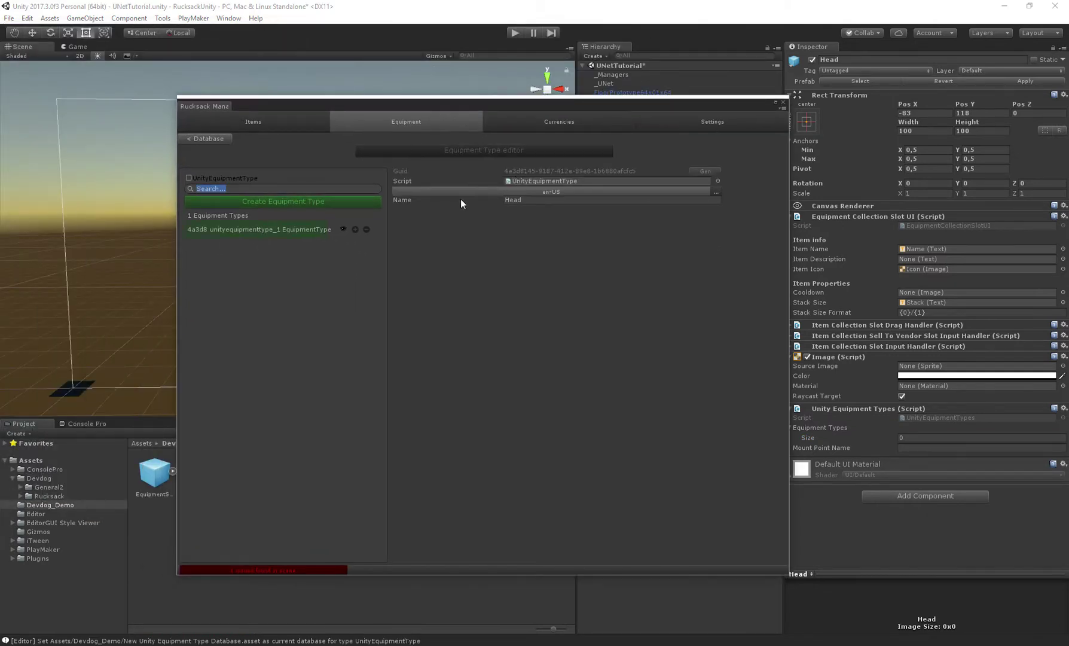
click(411, 200)
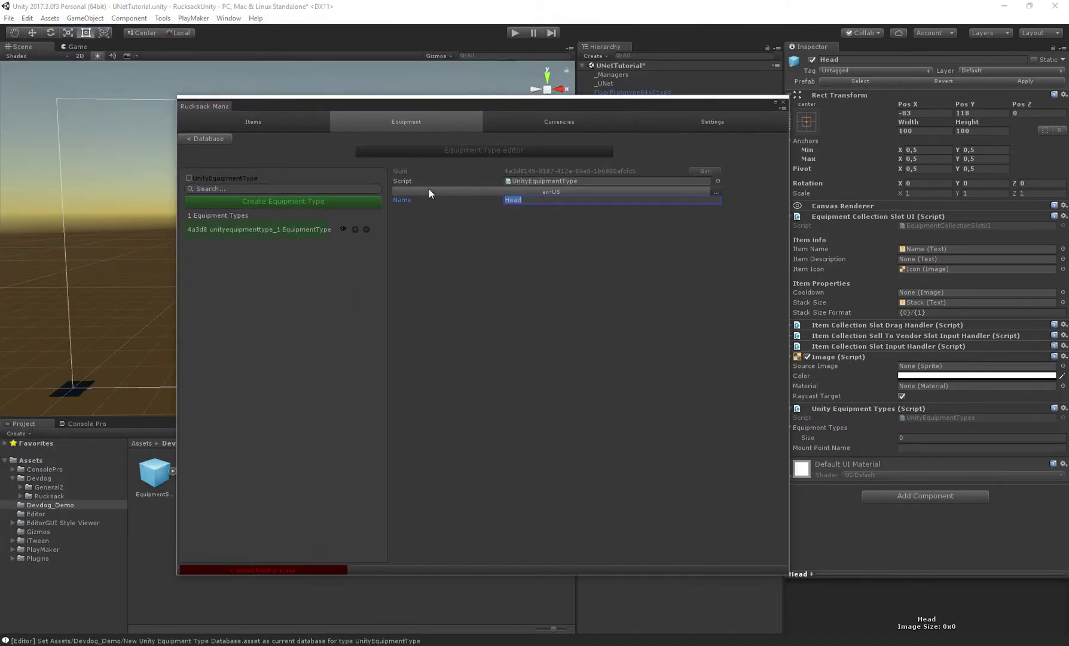
drag(547, 107, 502, 100)
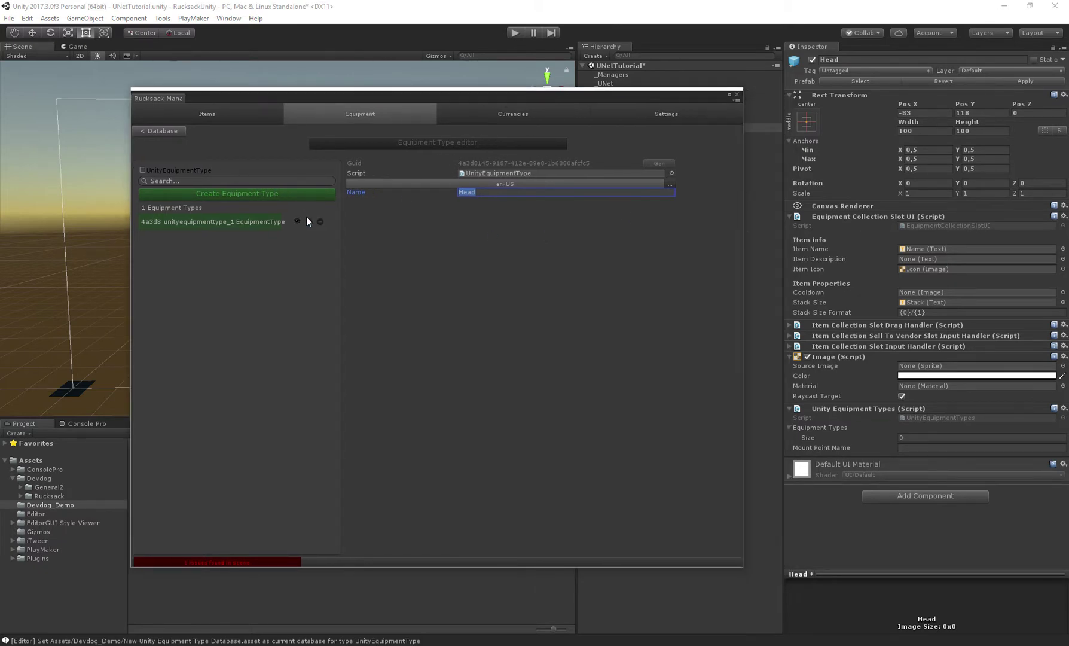
- Create two more equipment types based on UnityEquipmentType, name them Body and Feet, and close the Rucksack editor
click(247, 194)
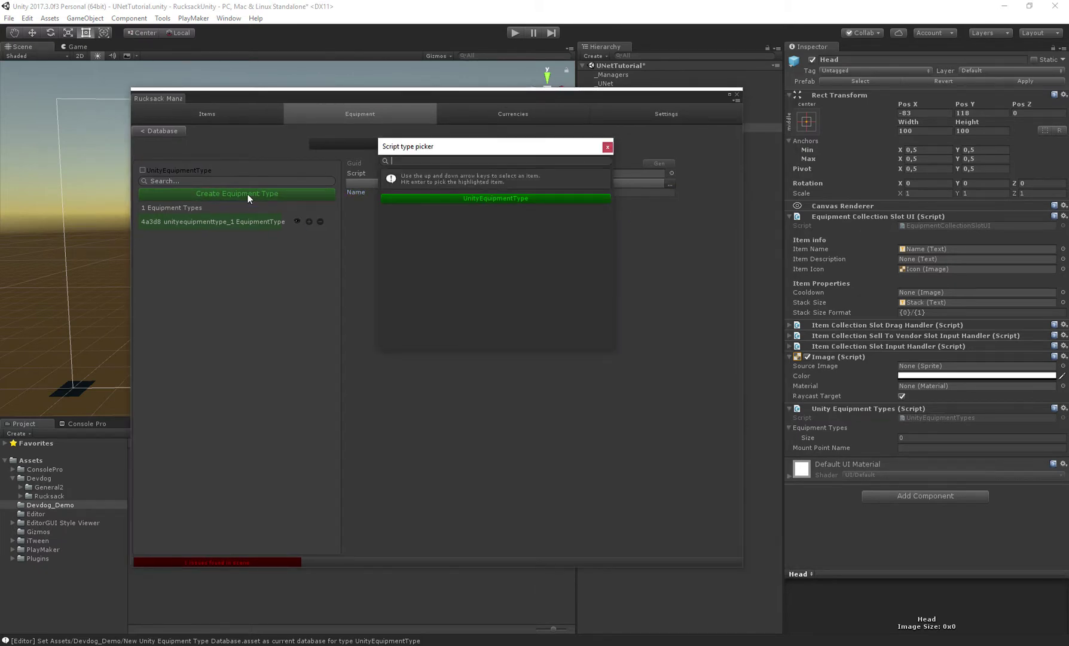
click(470, 199)
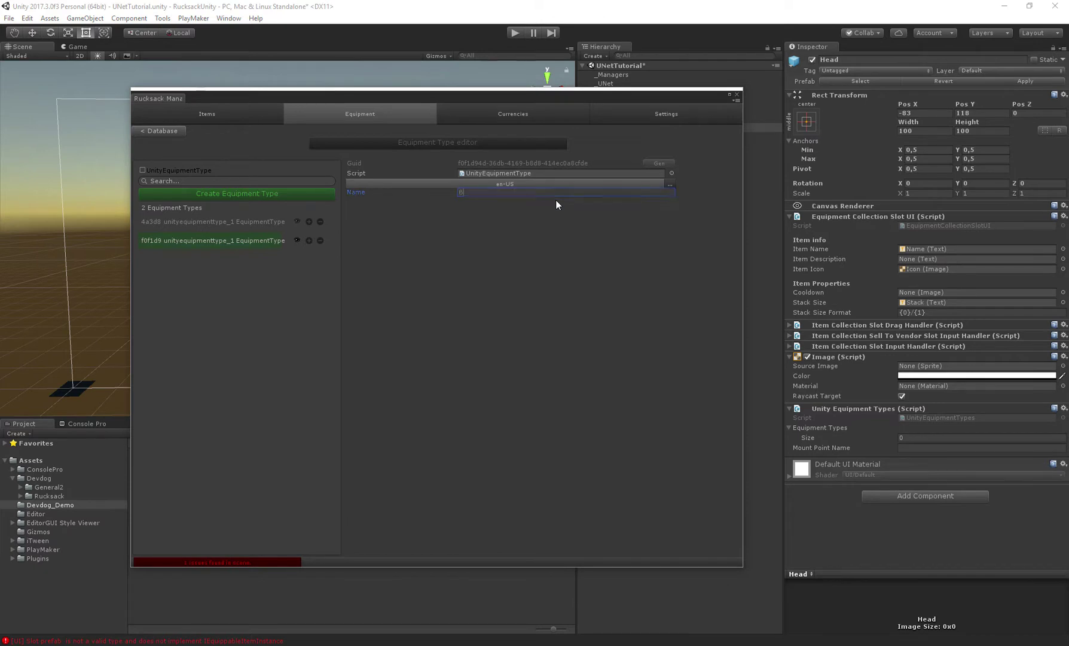
click(254, 193)
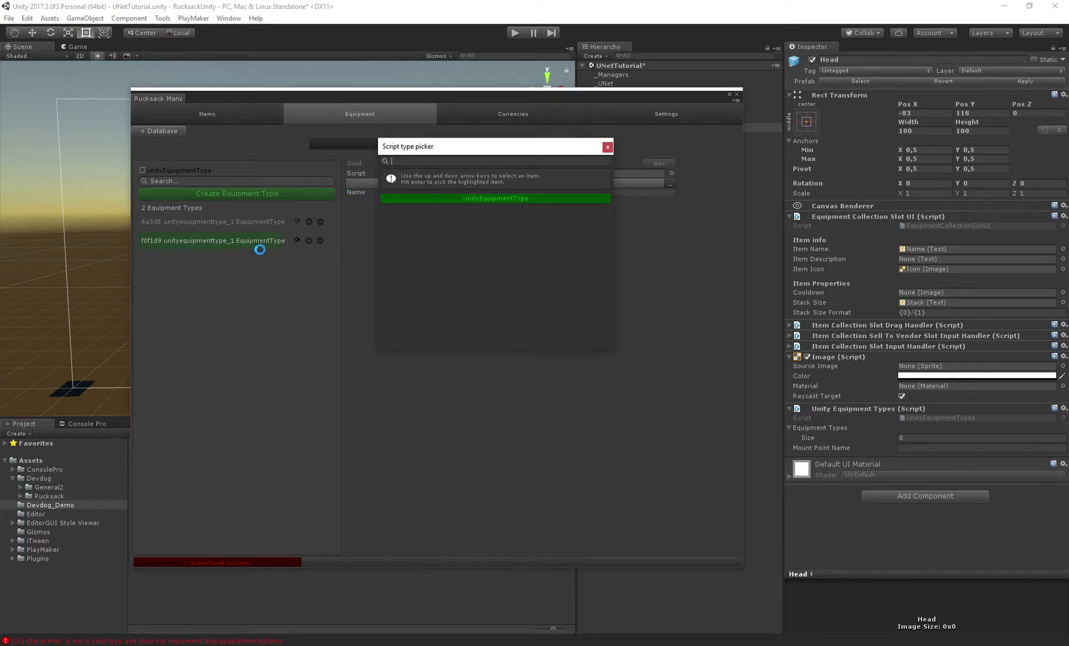
click(465, 200)
text(B)
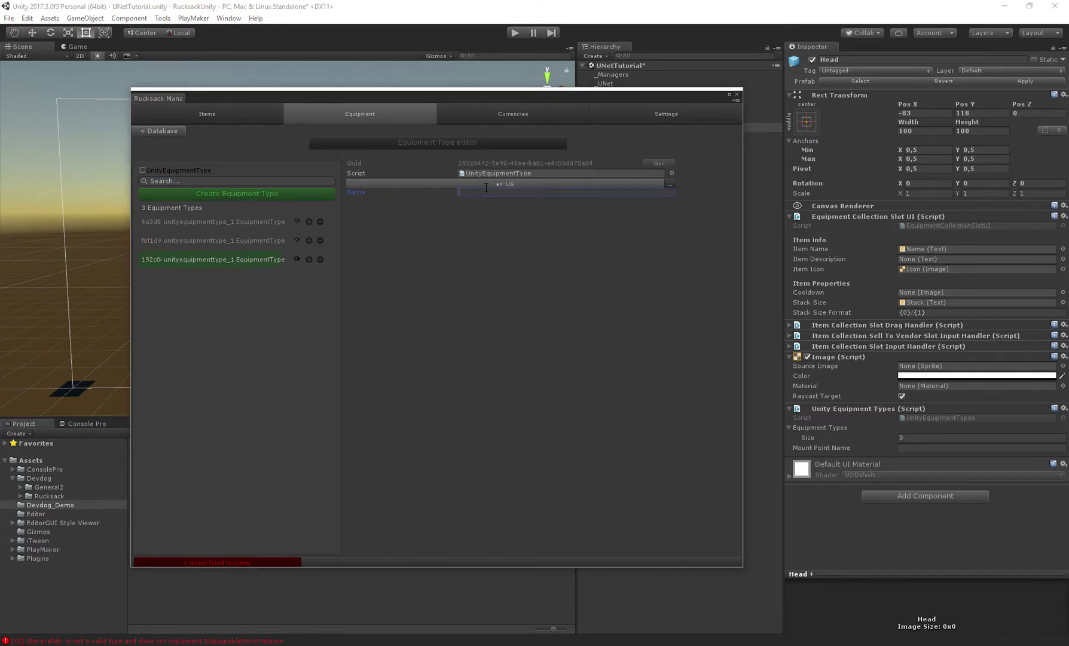
text(Feet)
key(Tab)
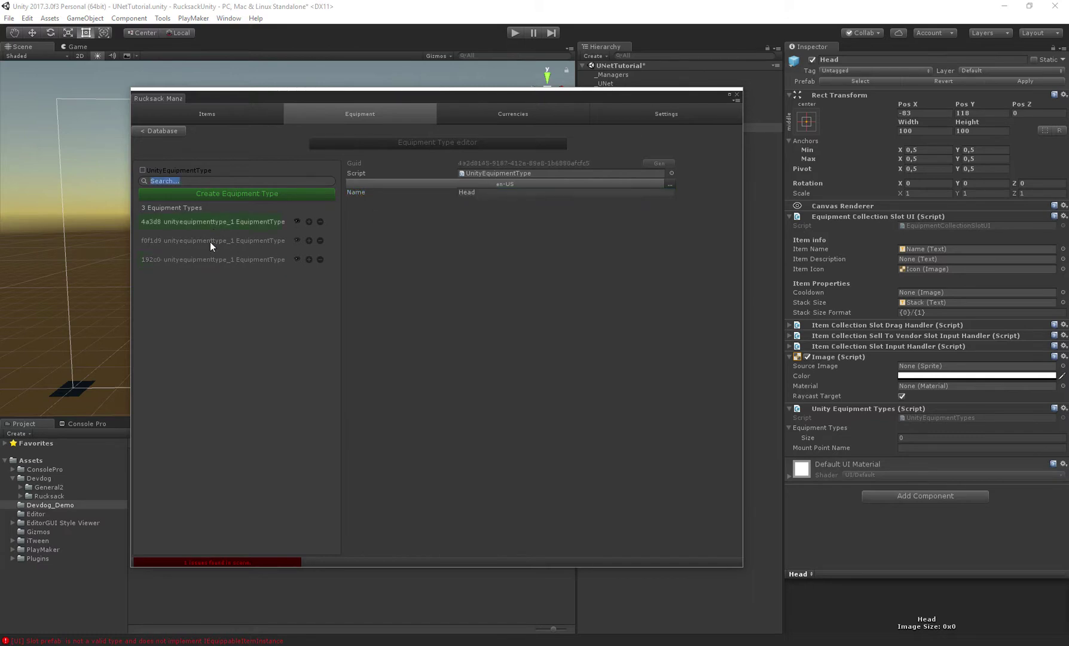
click(737, 90)
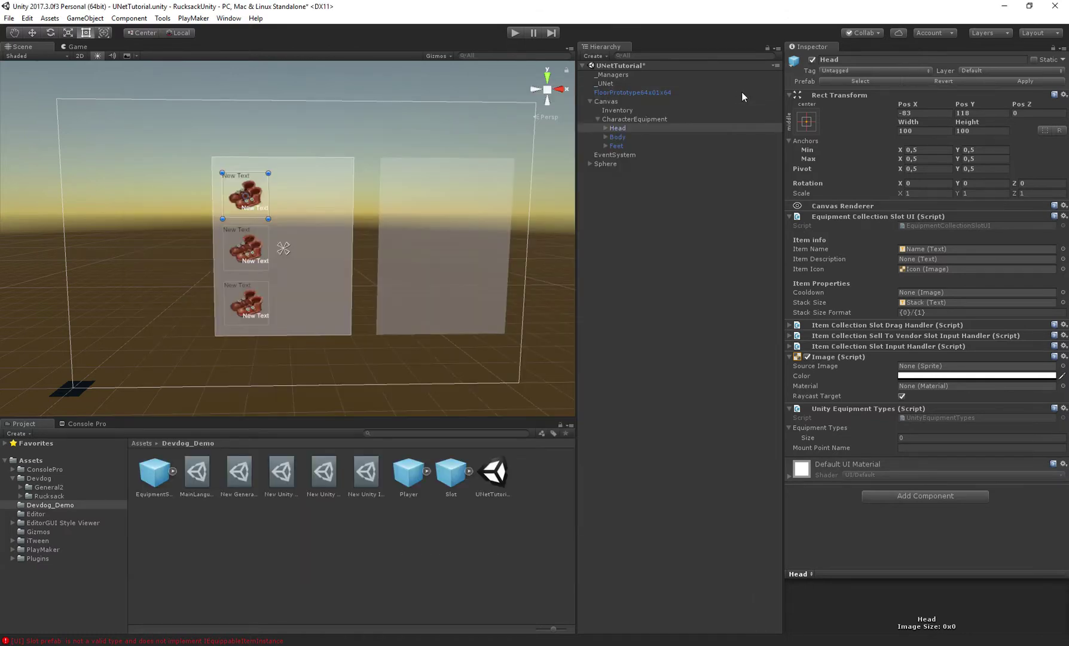
- Set the size of the Equipment Types list on the Head slot to 1
click(915, 438)
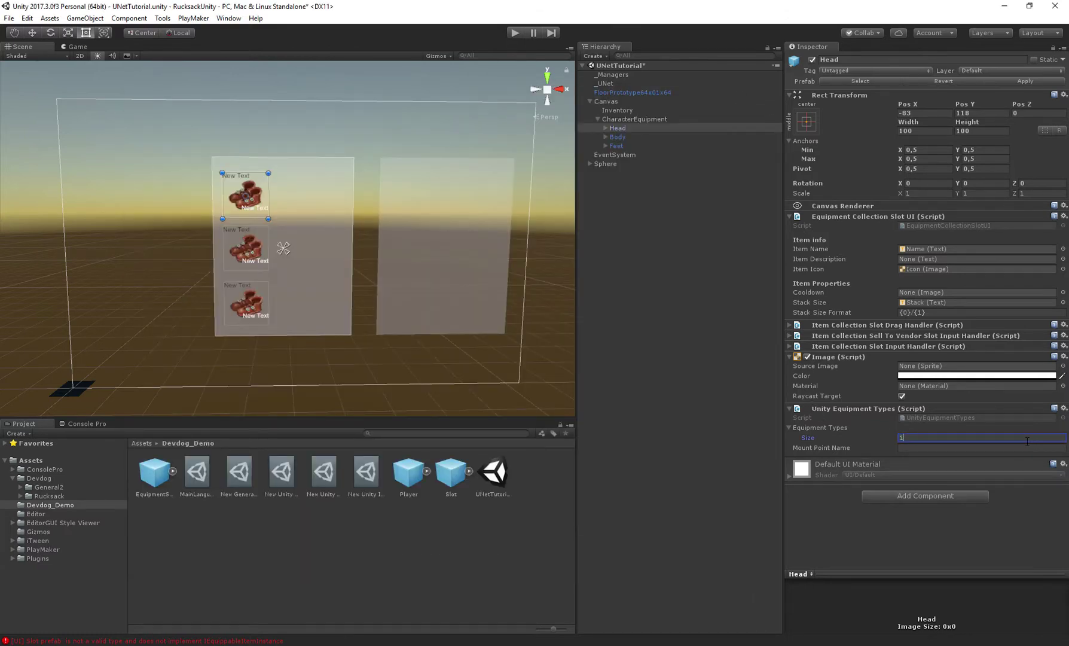
key(Return)
click(823, 449)
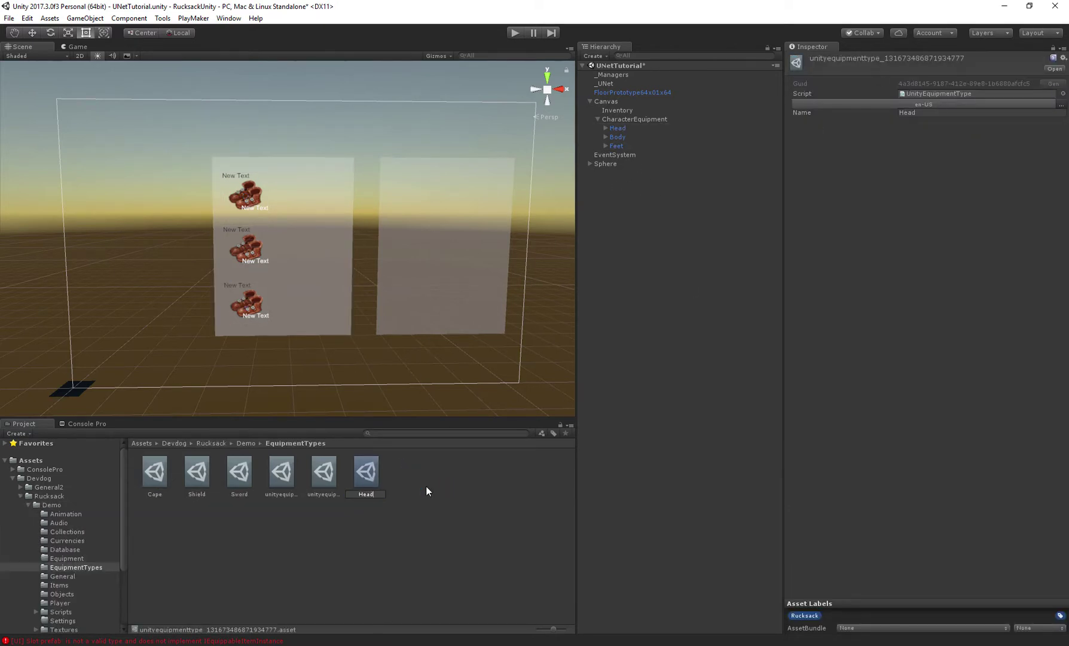
- Rename the three generically named assets in the EquipmentTypes folder as Head, Body and Feet, matching each type's own name
click(326, 476)
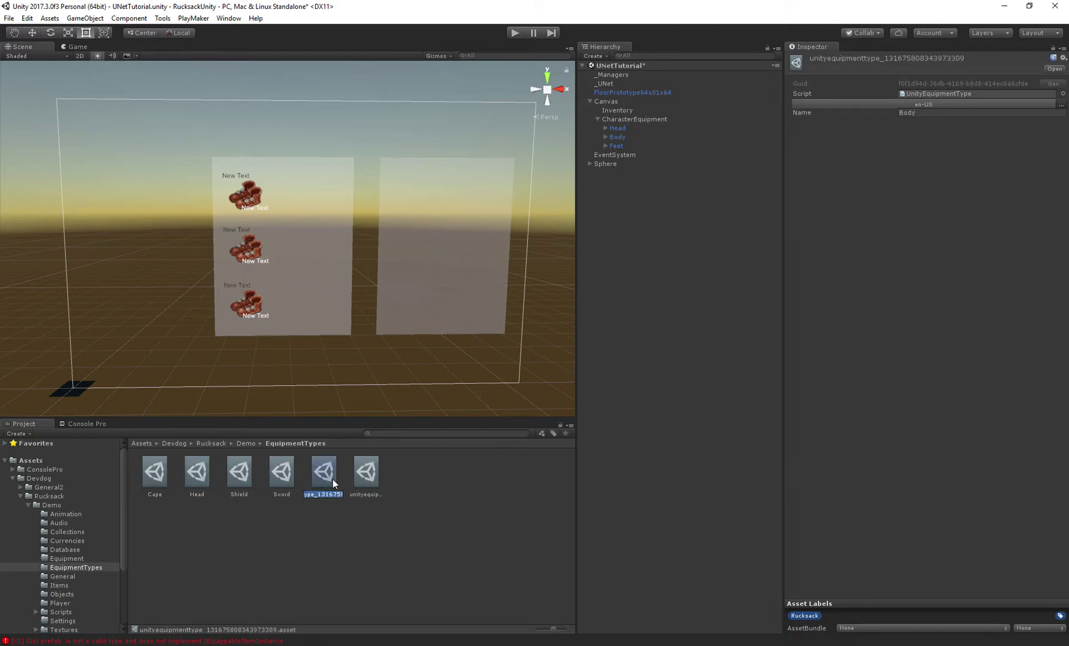
click(366, 472)
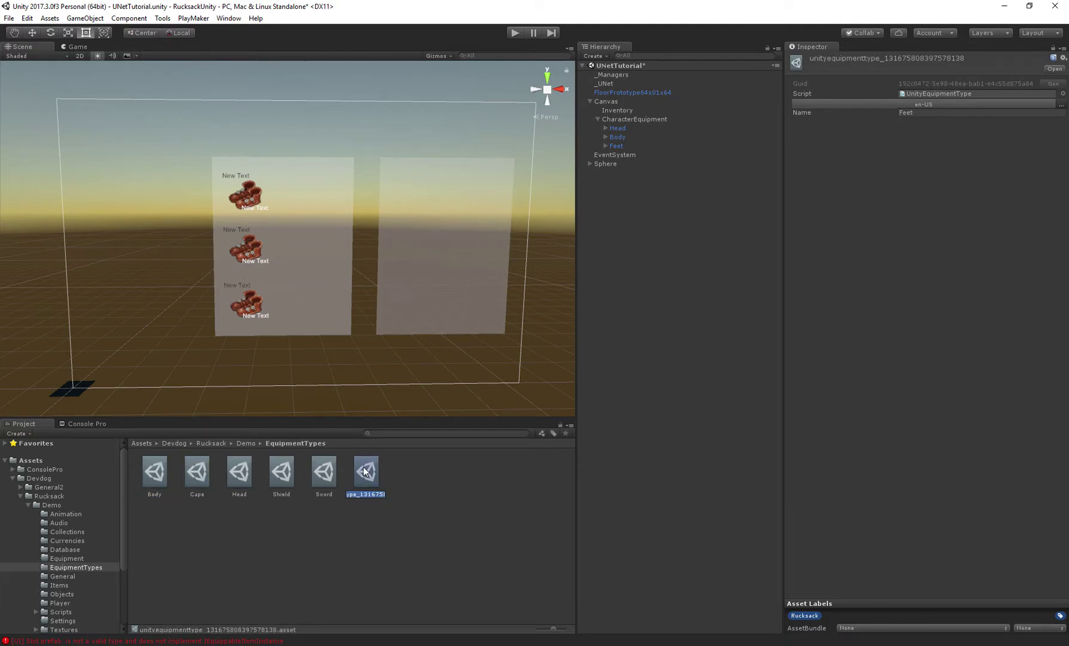
text(Feet)
key(Return)
- Assign the Head, Body and Feet equipment types to Element 0 of the slots with the same names
click(618, 128)
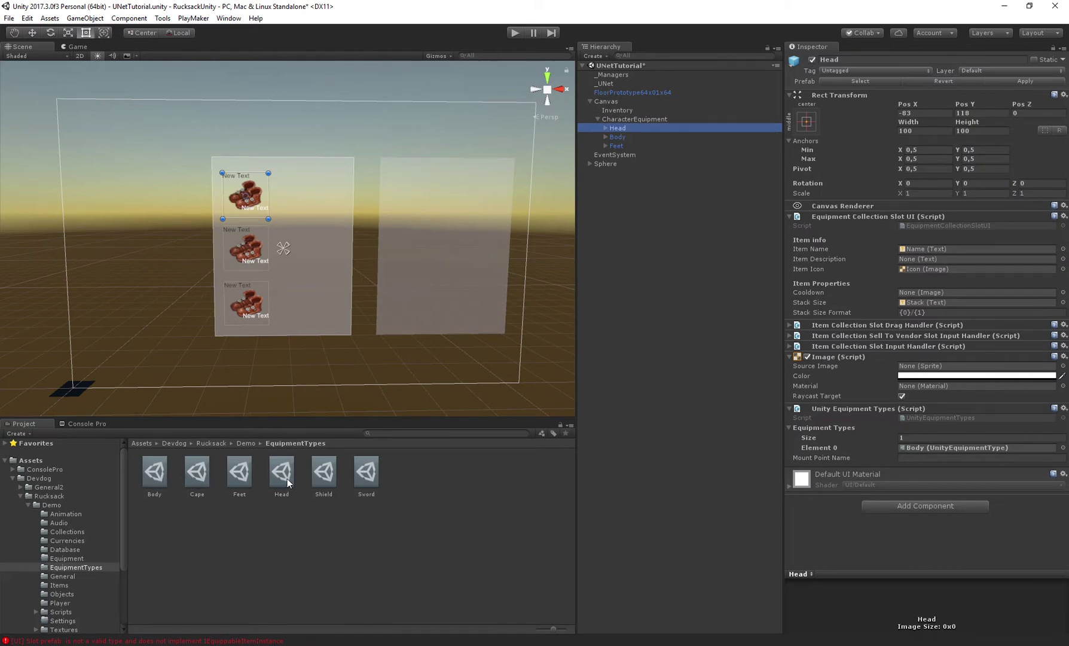
drag(160, 475, 927, 450)
click(618, 137)
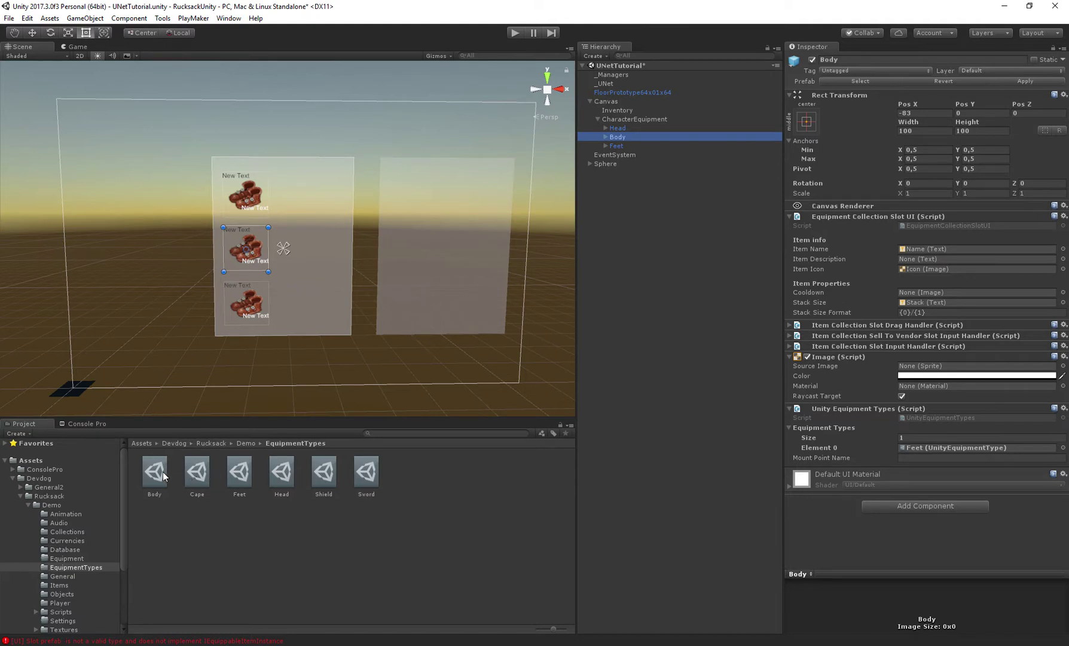
drag(164, 473, 942, 454)
click(616, 145)
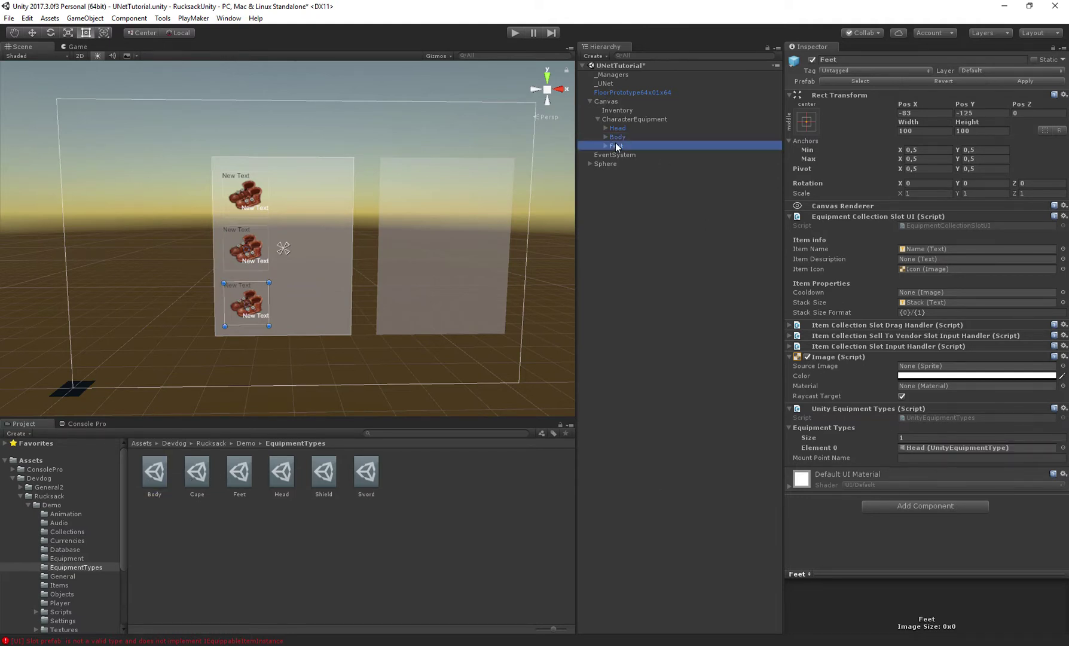
drag(239, 473, 1053, 458)
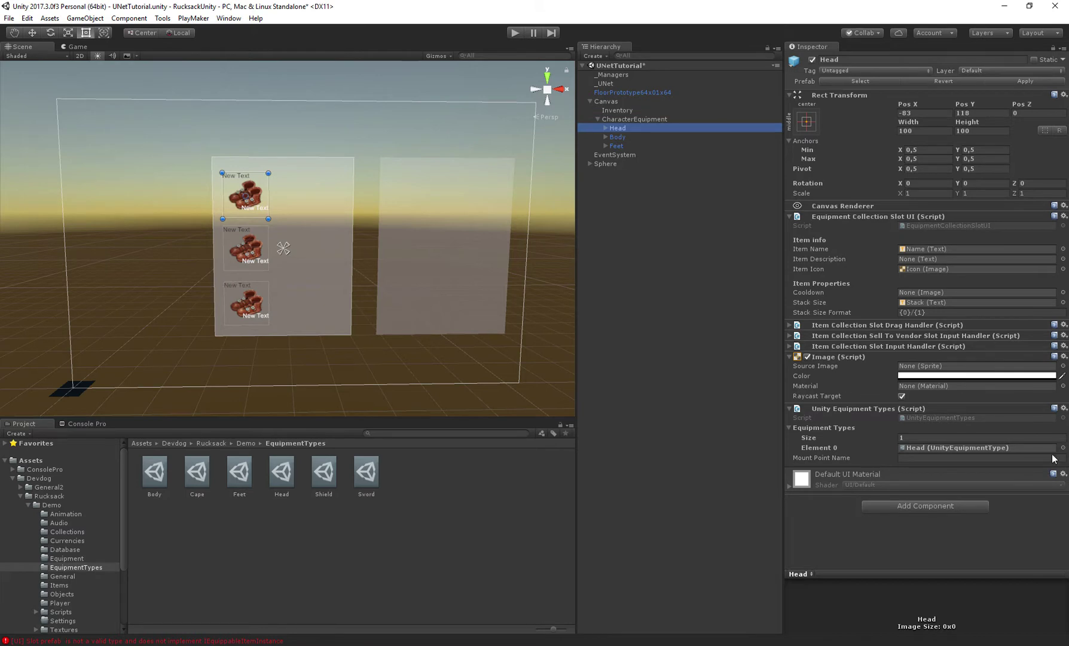
- Set the mount point name of the Head slot to Head
click(807, 458)
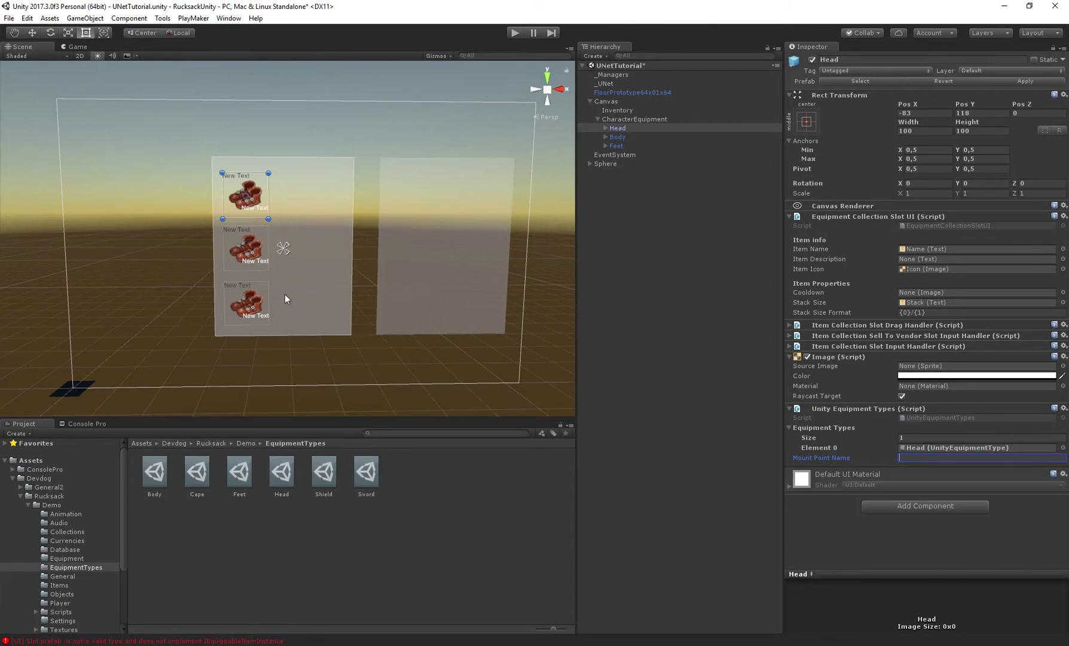
click(29, 504)
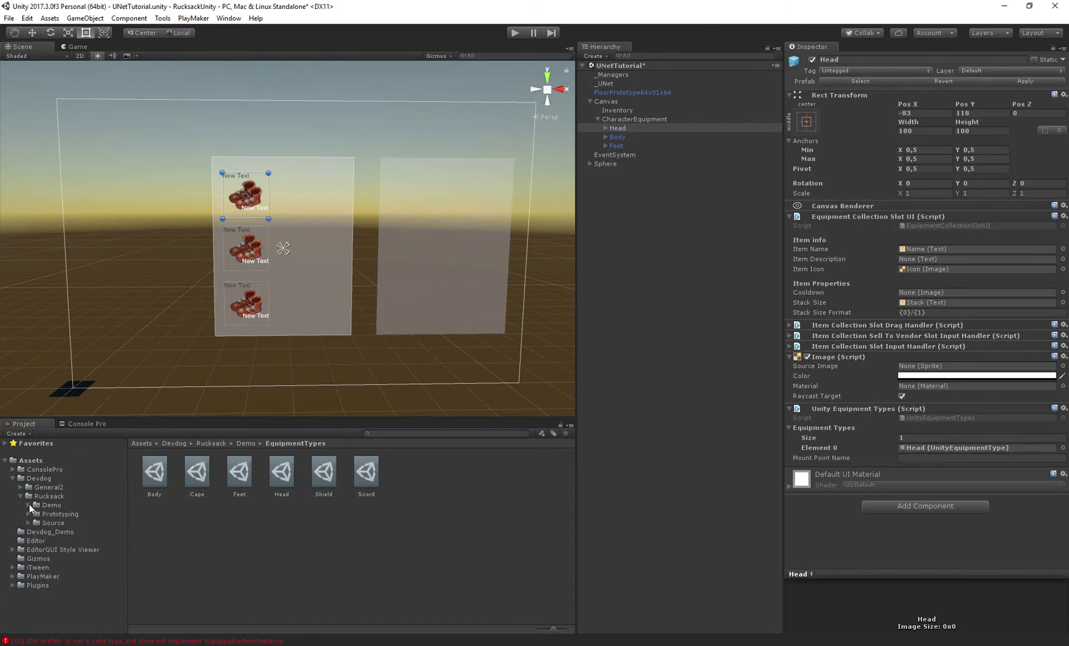
click(20, 497)
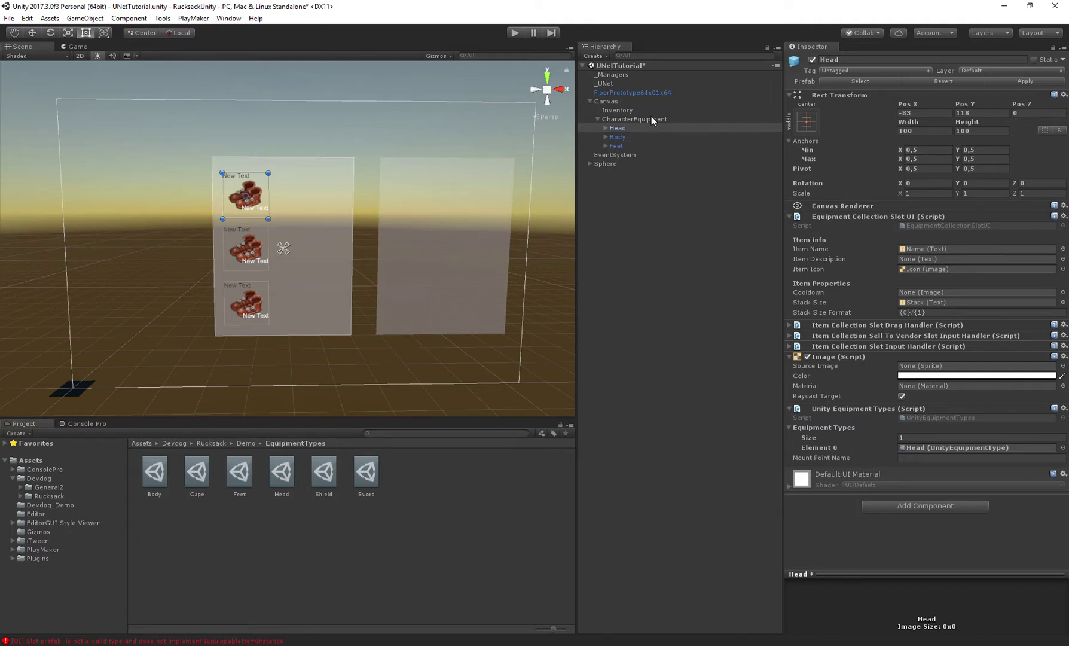
click(912, 457)
text(Head)
key(ctrl+a)
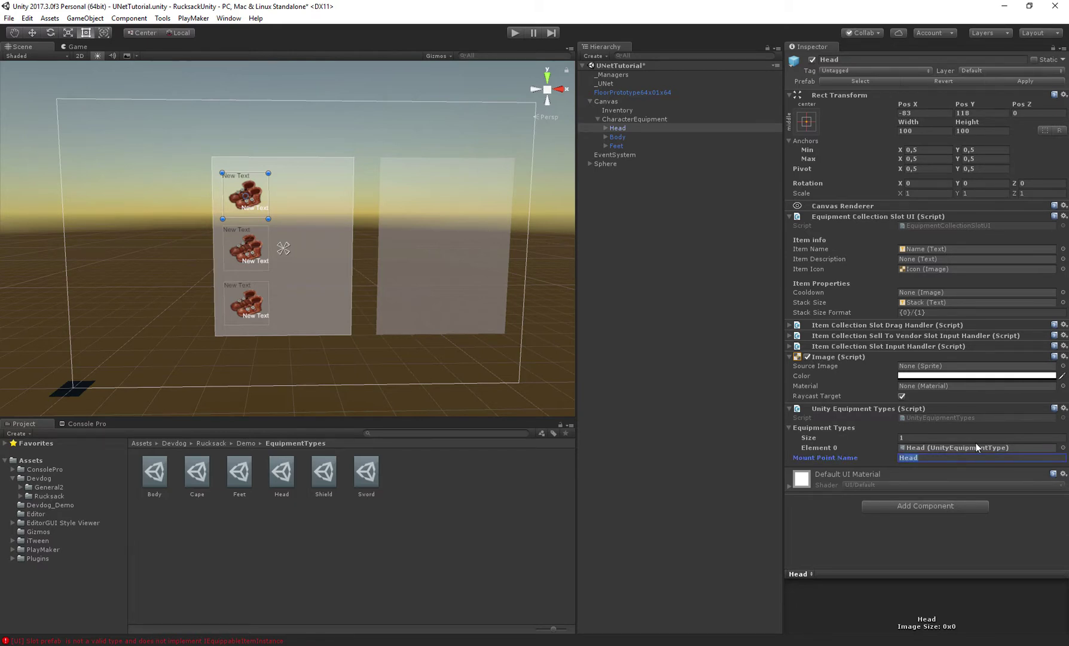
click(829, 448)
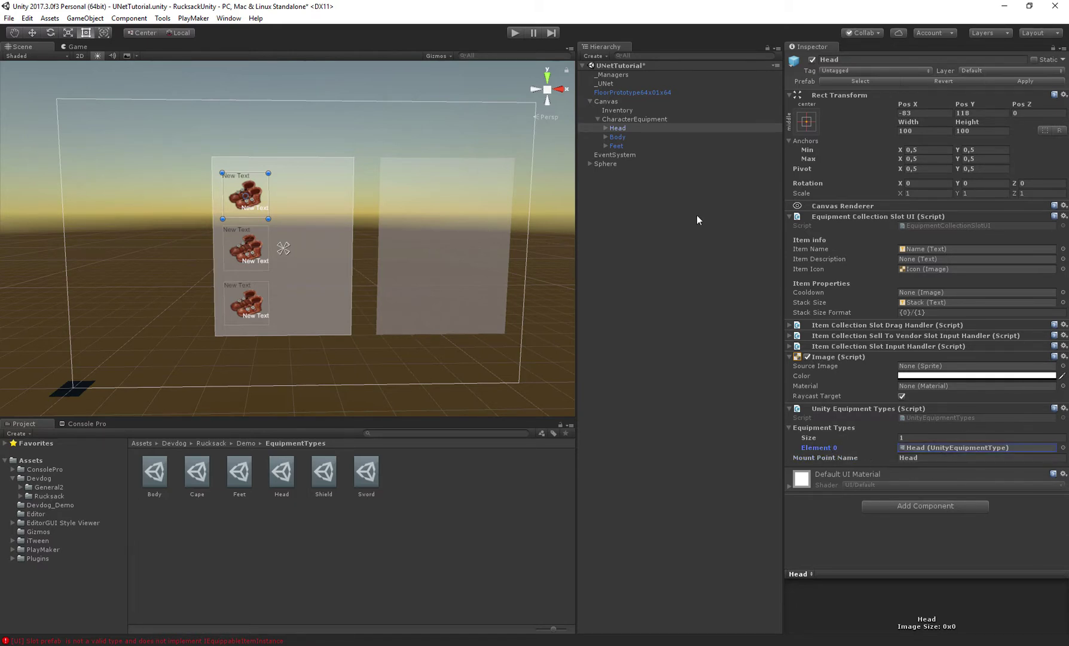
- Set the mount point name of the Body slot to Body
click(616, 138)
click(927, 457)
text(Bidody)
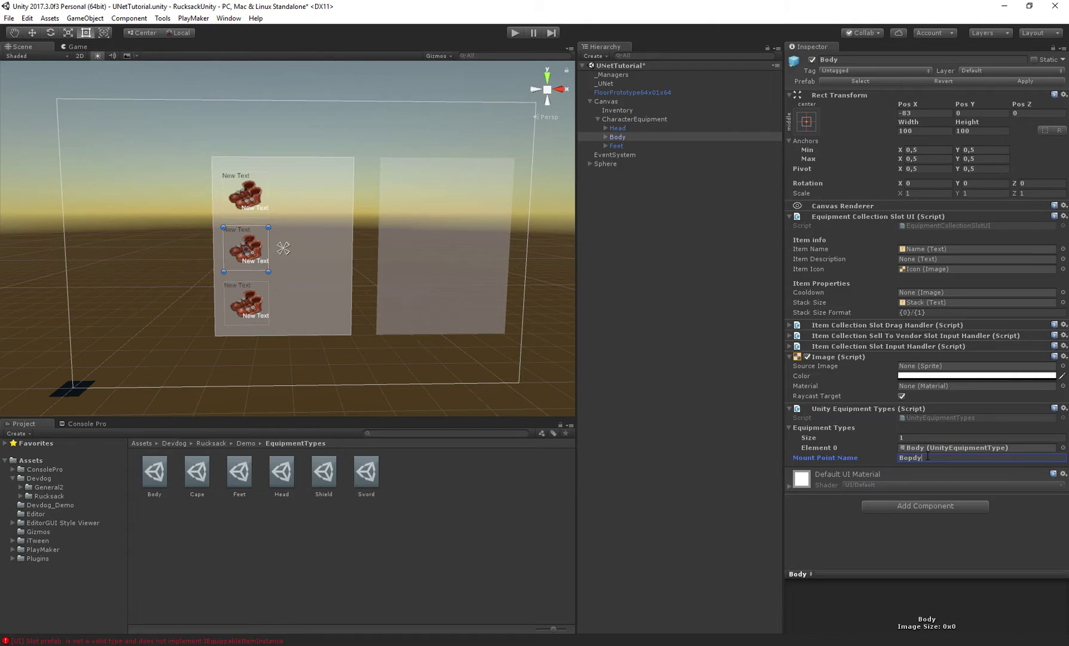
key(ctrl+a)
- Set the mount point name of the Feet slot to Feet
click(616, 146)
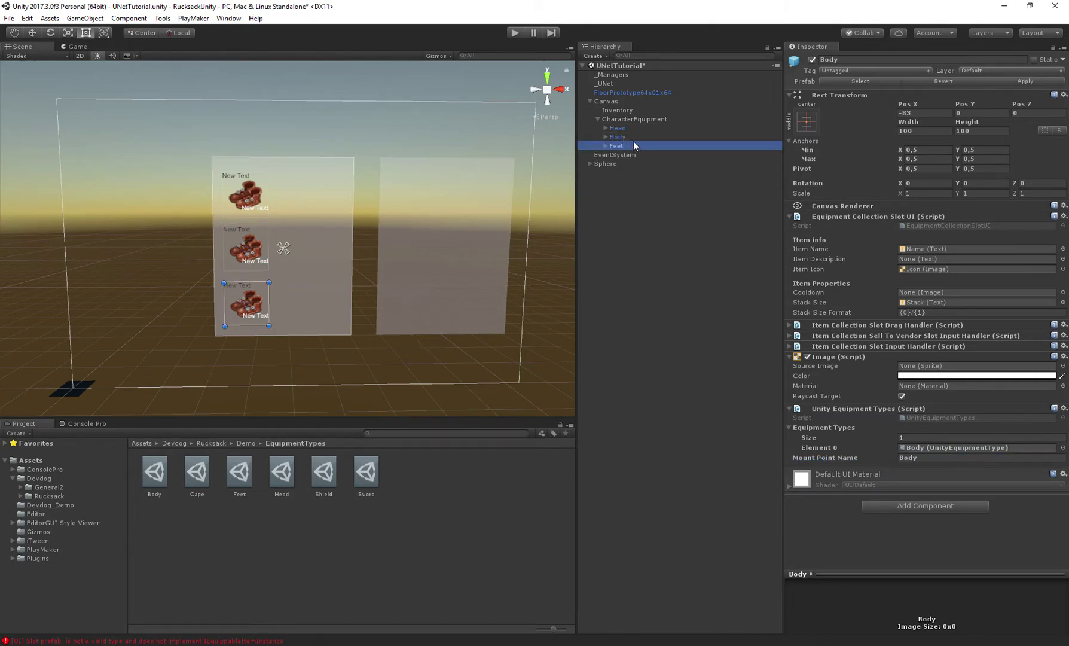
click(933, 448)
click(957, 457)
text(Feet)
key(ctrl+a)
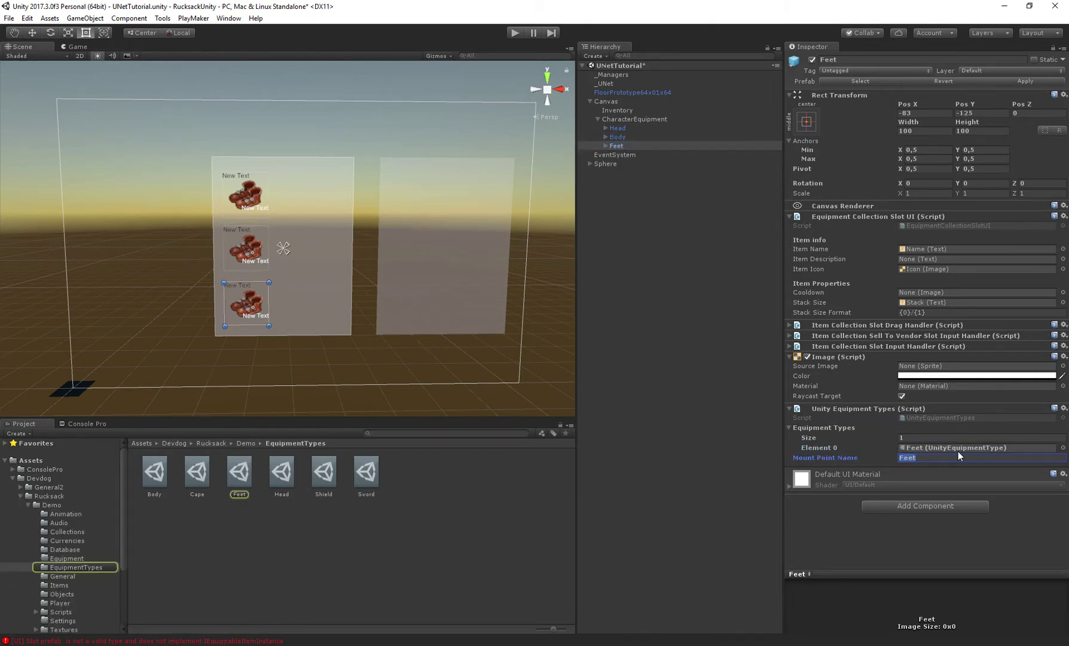
- Place the Player prefab from the Devdog_Demo folder into the UNetTutorial scene as a root object
click(20, 496)
click(51, 506)
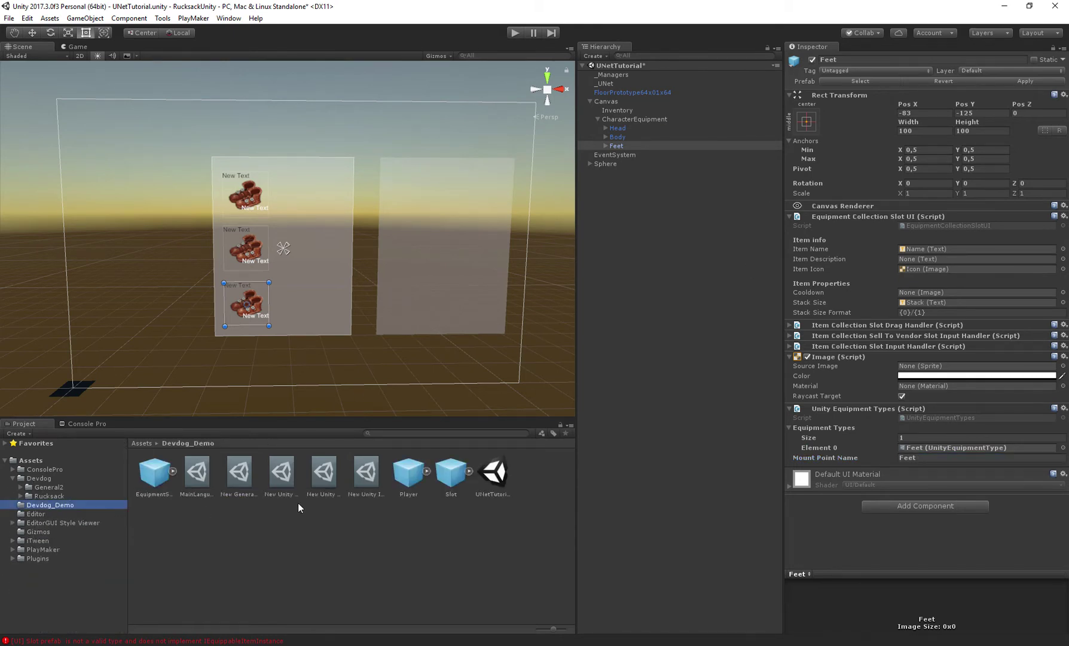
drag(409, 475, 684, 197)
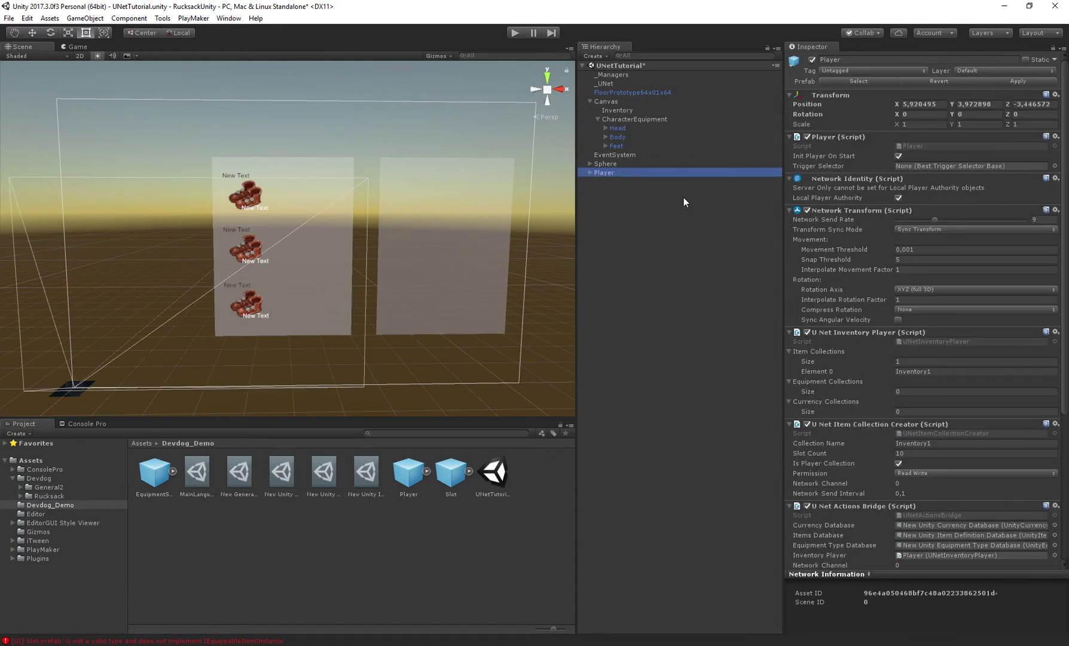
- Create an empty child object under Player and name it Head
right_click(615, 173)
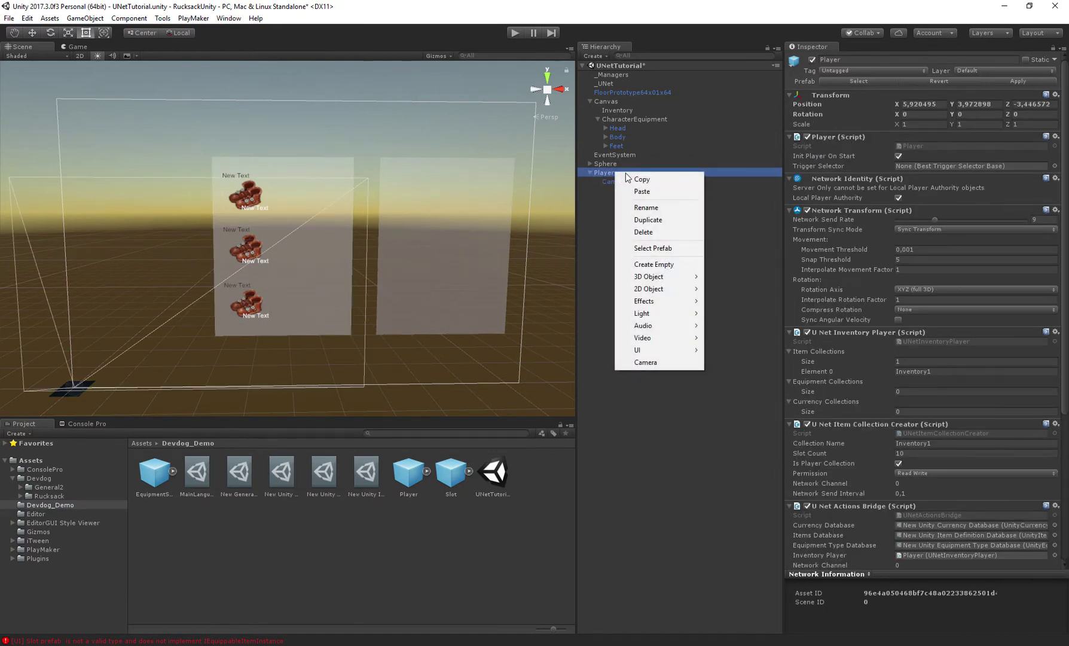
click(657, 267)
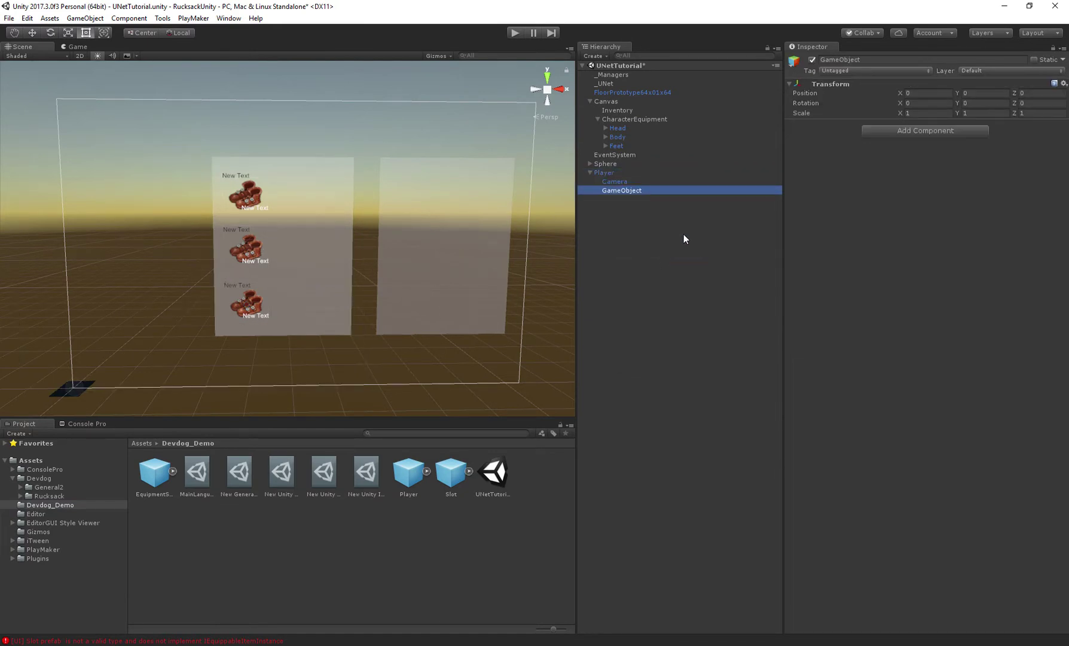
click(881, 60)
text(Head)
key(Return)
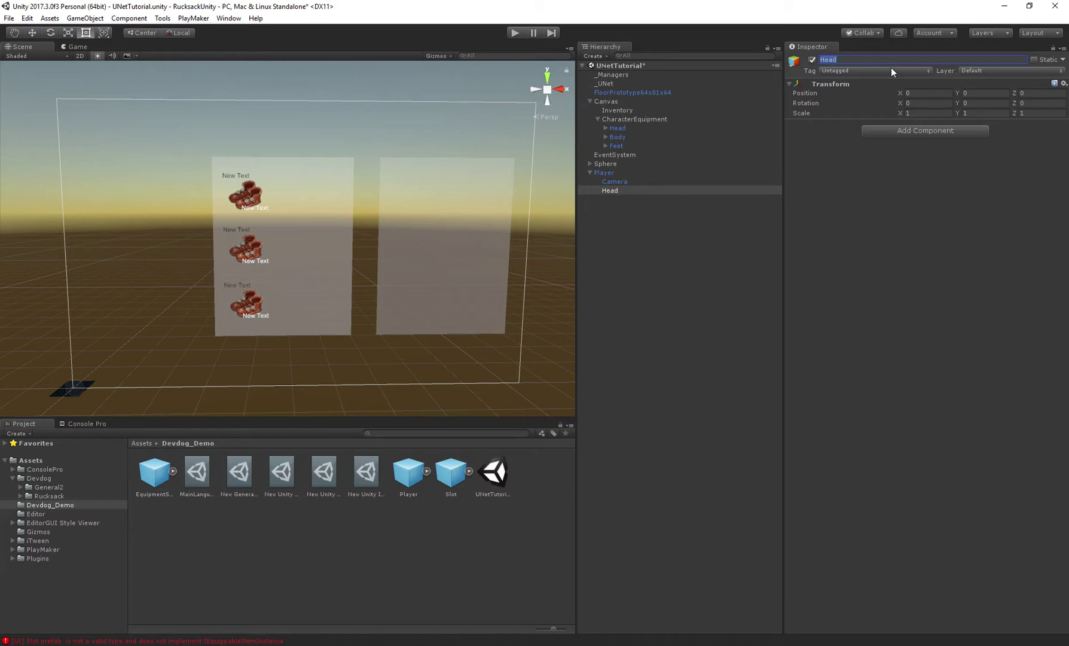
- Add a Static Mesh Mount Point component to the Player's Head object
click(932, 134)
text(mount)
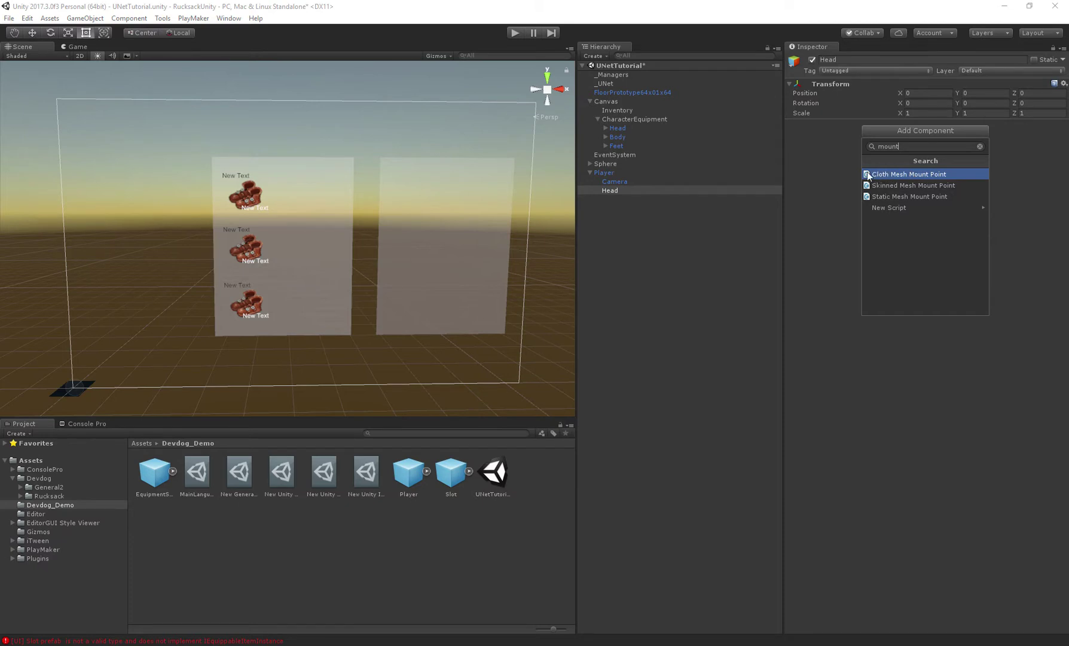
click(880, 196)
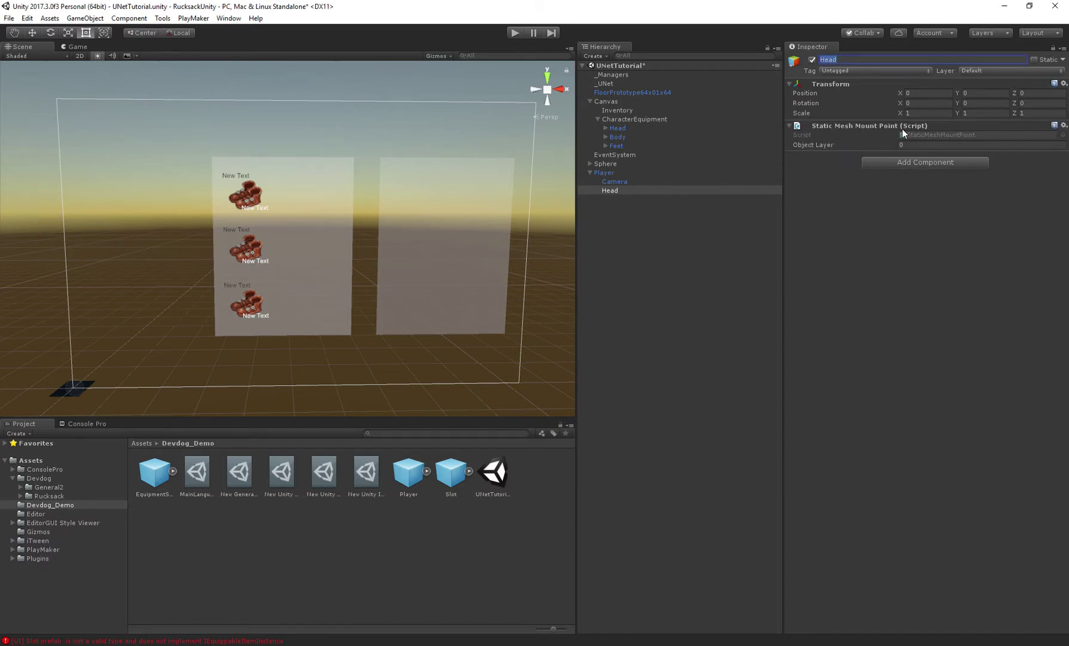
click(811, 146)
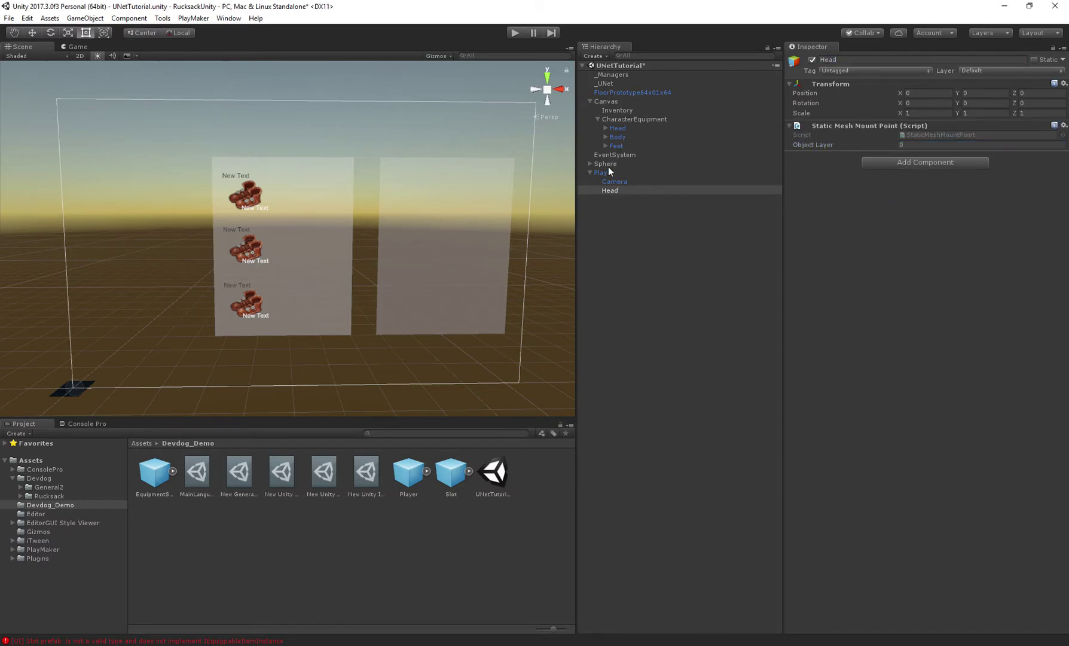
- Create an empty object named MountPoints under Player and make the Head mount point its child
right_click(613, 187)
click(634, 262)
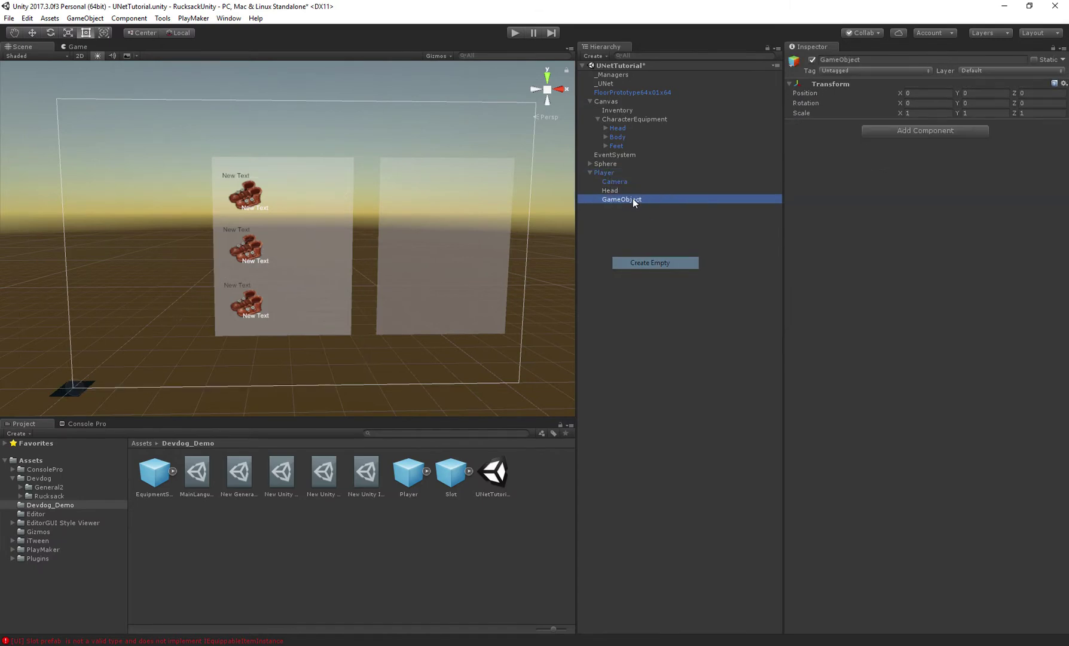
click(877, 62)
key(ctrl+a)
text(MountPoints)
key(Return)
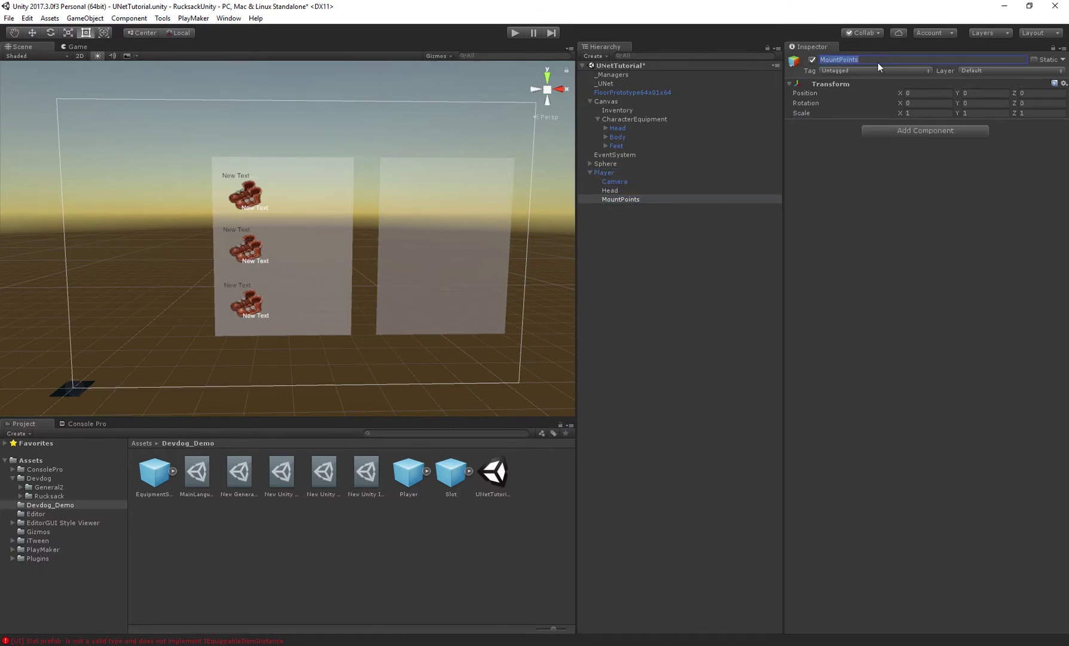
drag(605, 192, 622, 199)
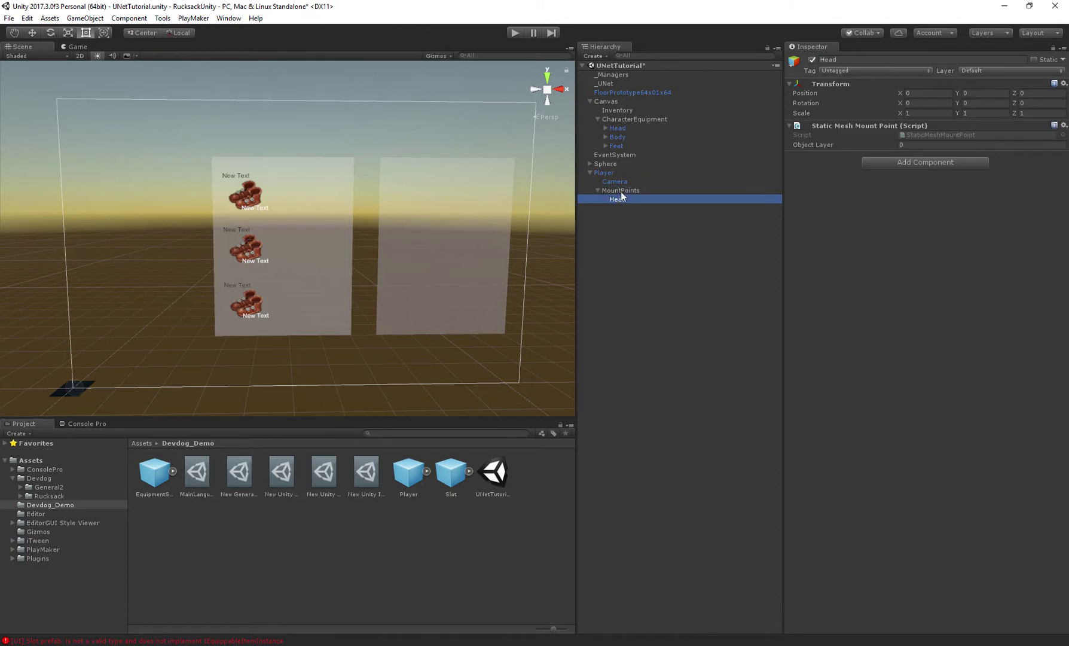
- Duplicate the Head mount point twice inside MountPoints, naming the copies Body and Feet
key(ctrl+d)
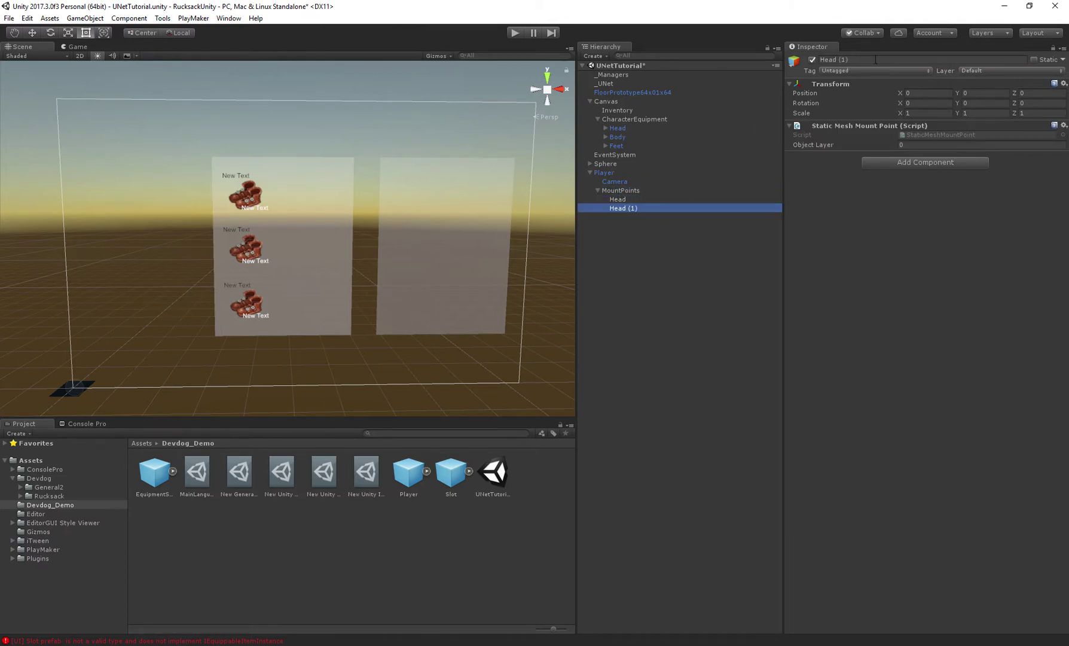
click(875, 60)
text(Body)
key(Return)
click(625, 206)
key(ctrl+d)
click(886, 60)
text(Feet)
key(Return)
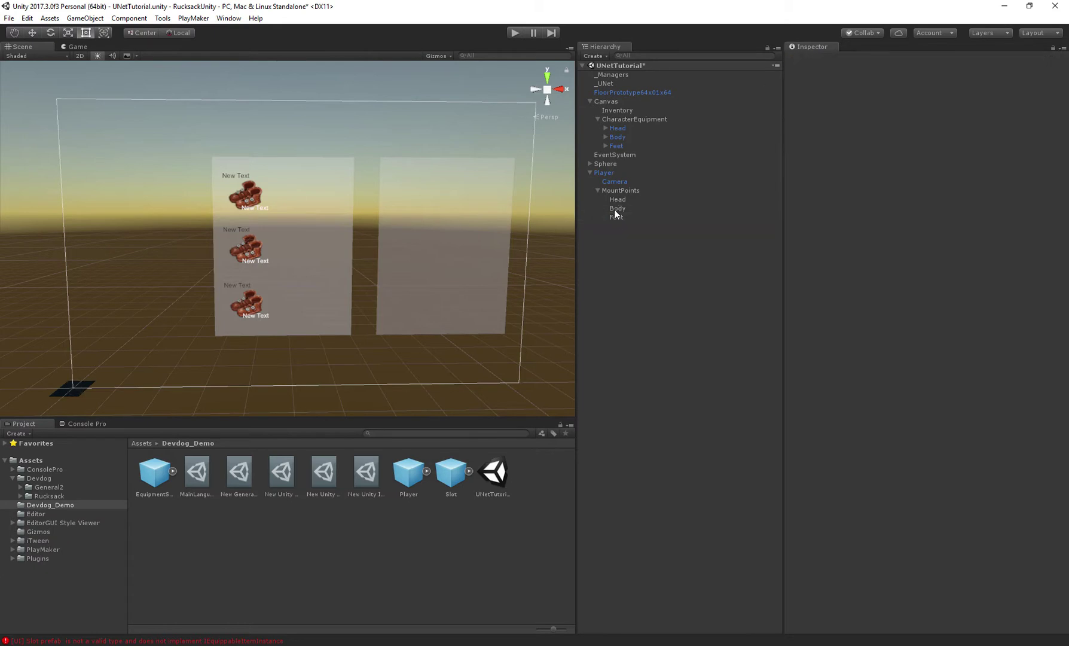
- Compare the Feet slot's mount point name with the Player's mount points, and examine the Player's equippable character and equipment collection creator settings
click(617, 145)
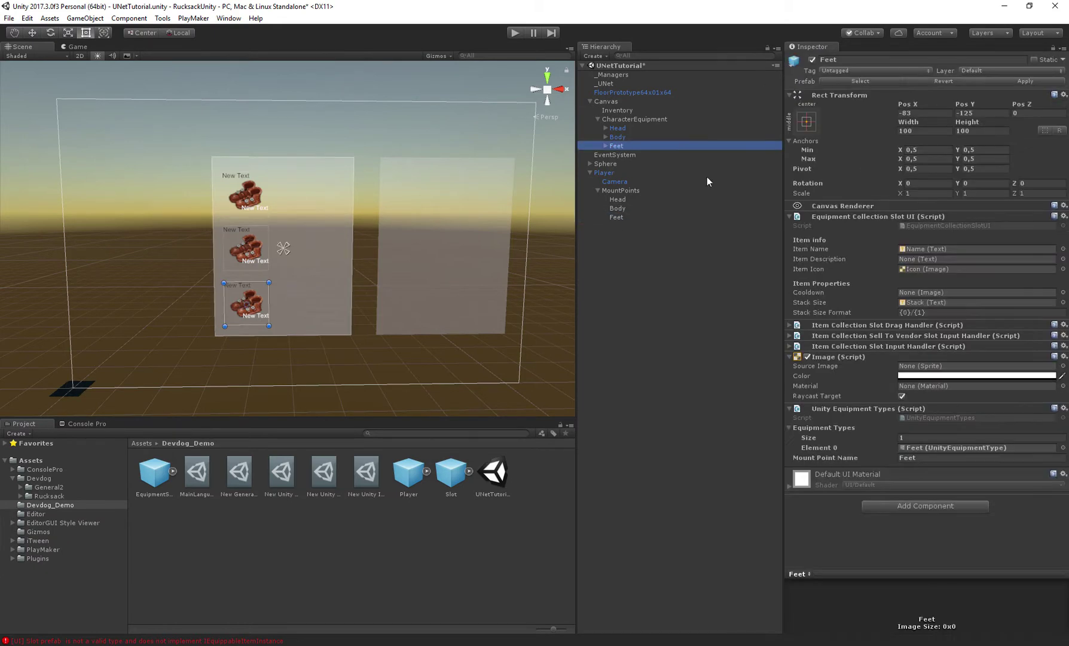
click(794, 457)
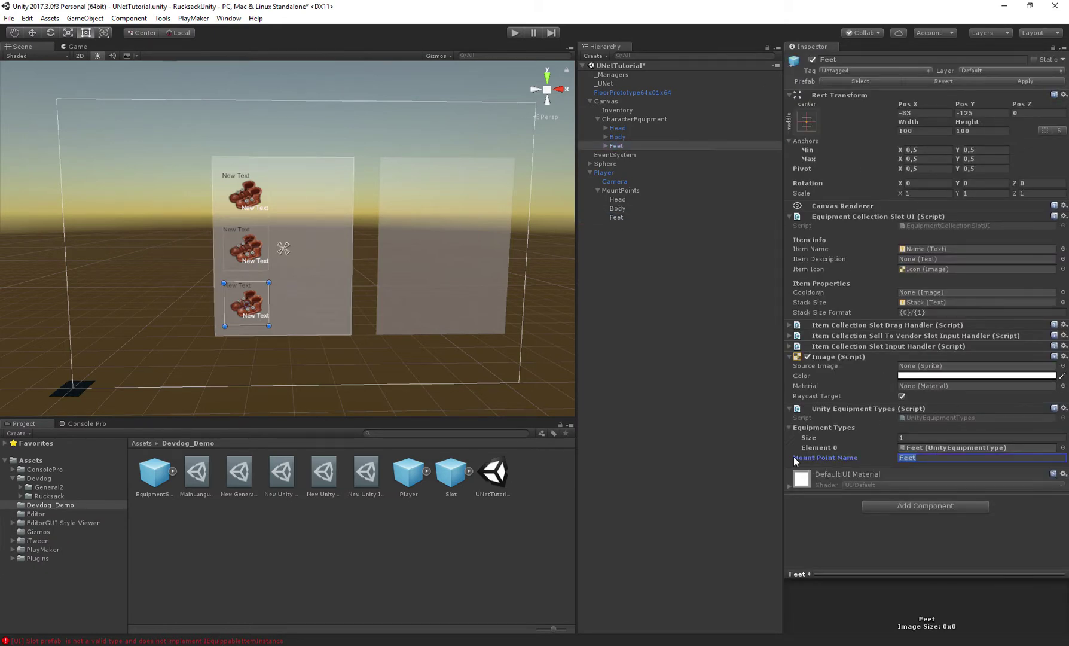
click(619, 216)
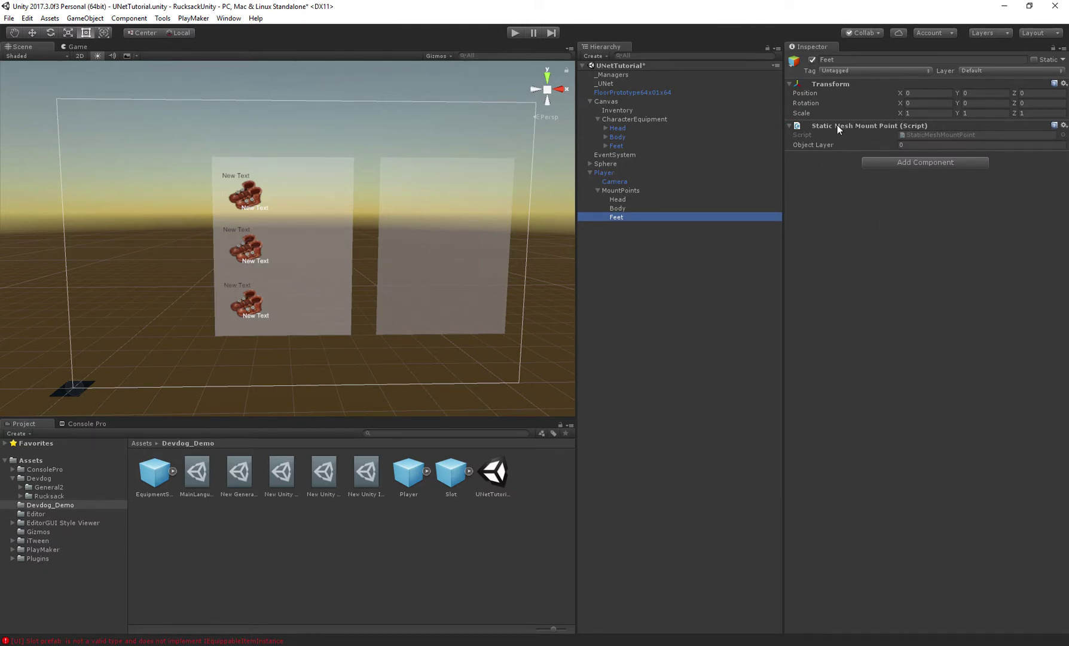
click(620, 208)
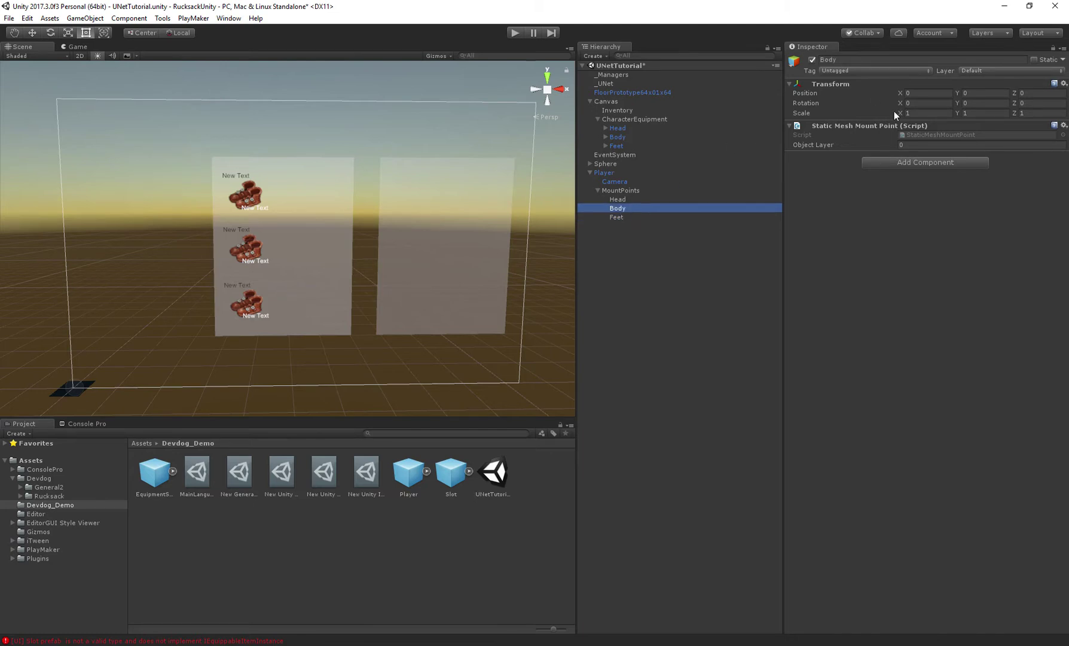
click(606, 172)
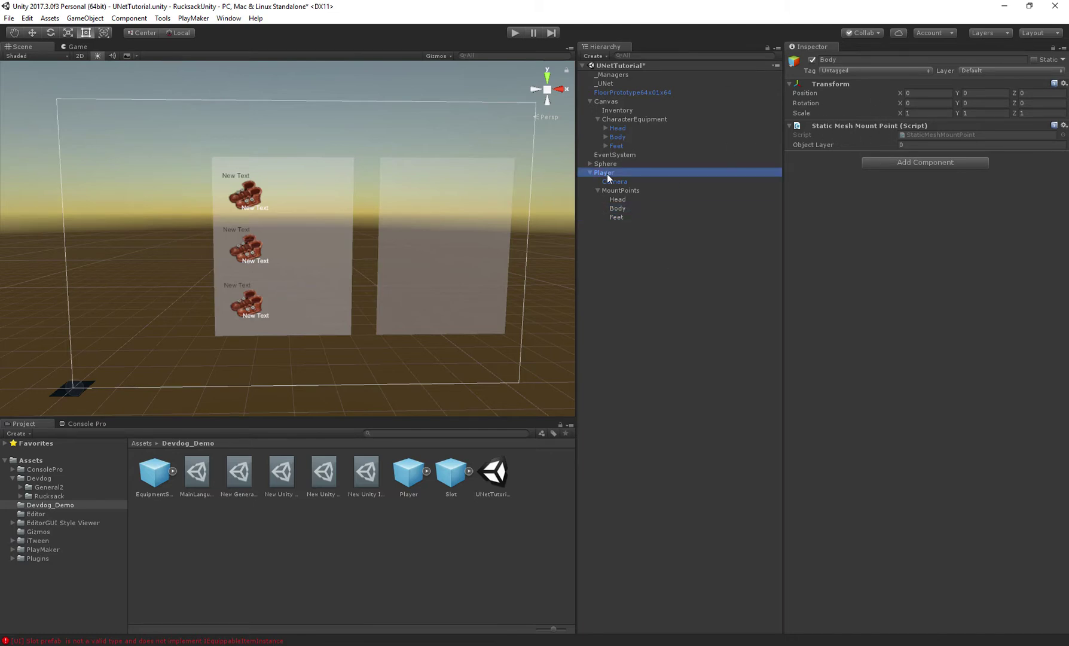
scroll(906, 345, down, 10)
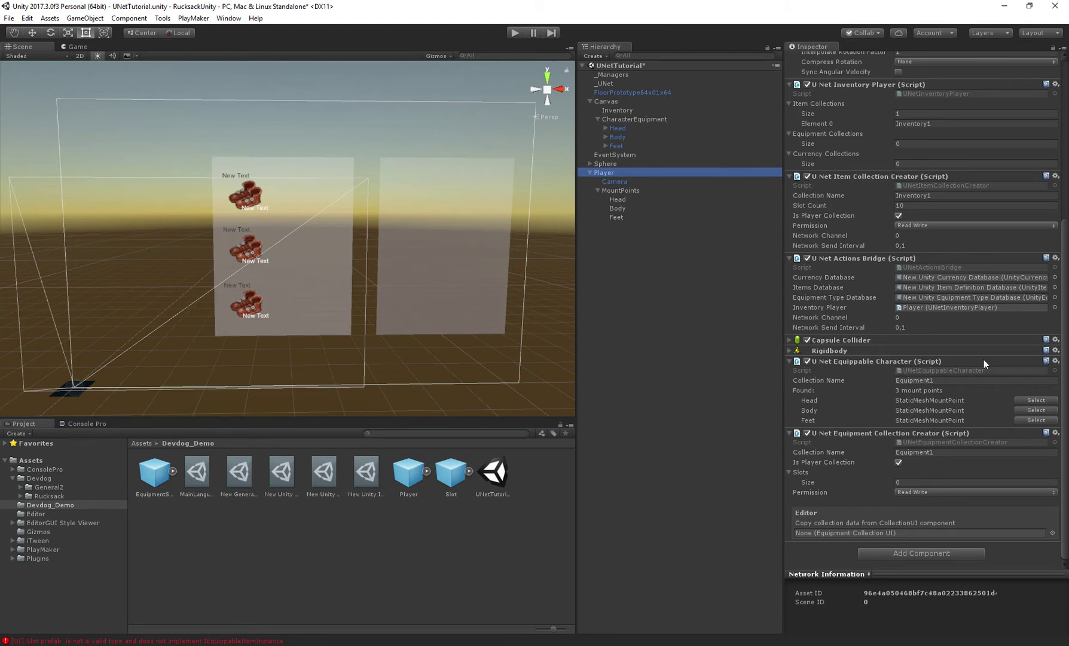
click(807, 400)
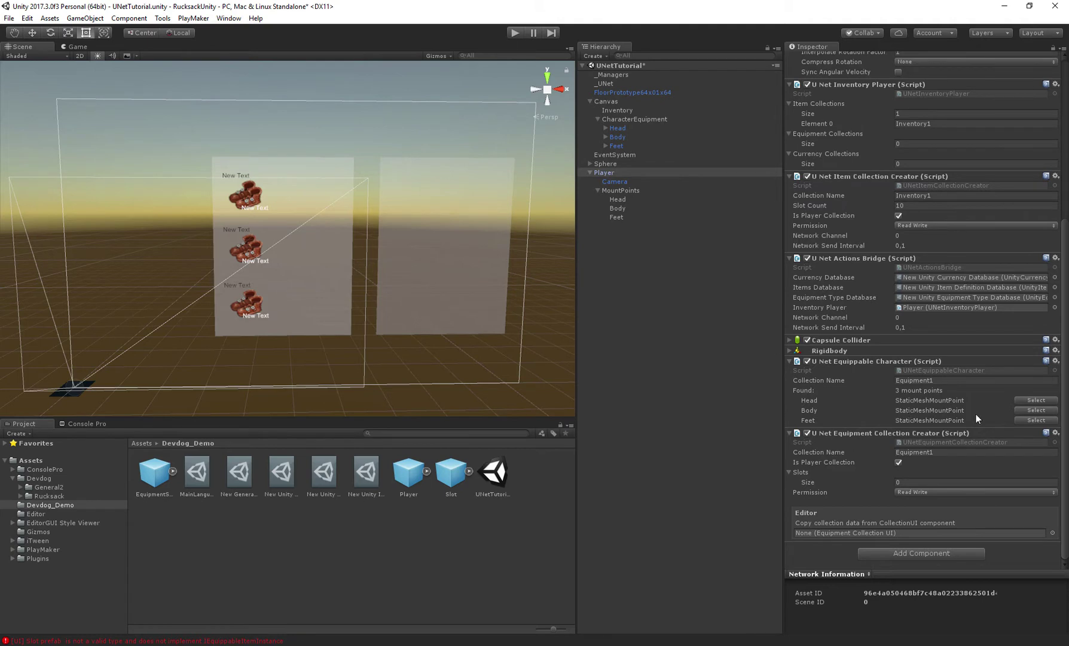
click(934, 452)
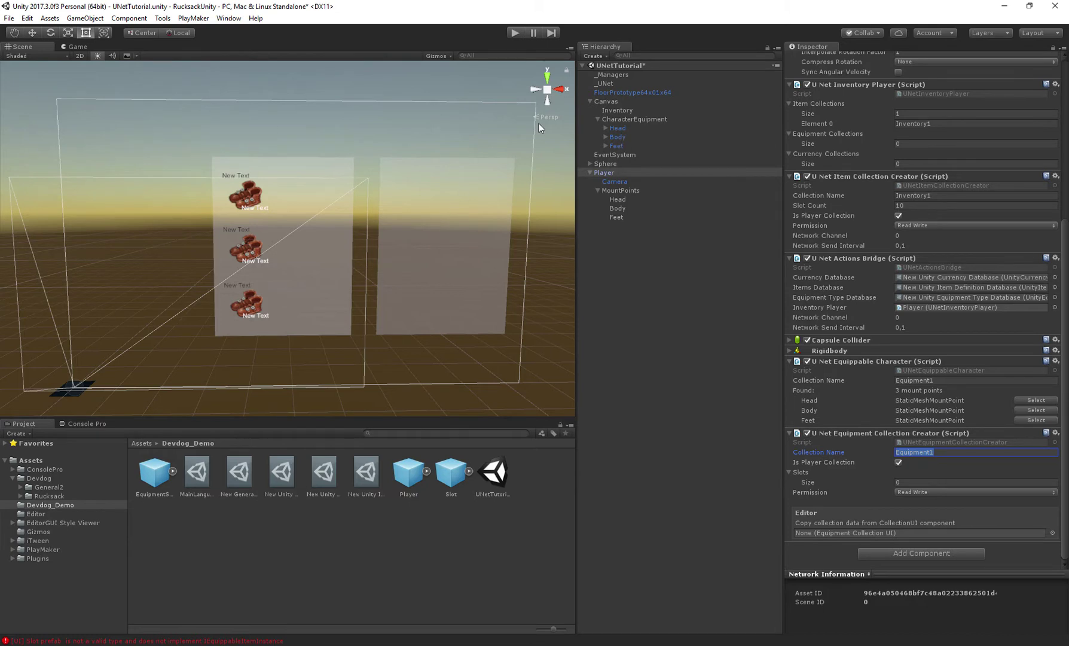
- Try assigning CharacterEquipment as the collection UI to copy from in the Player's equipment collection creator
click(635, 172)
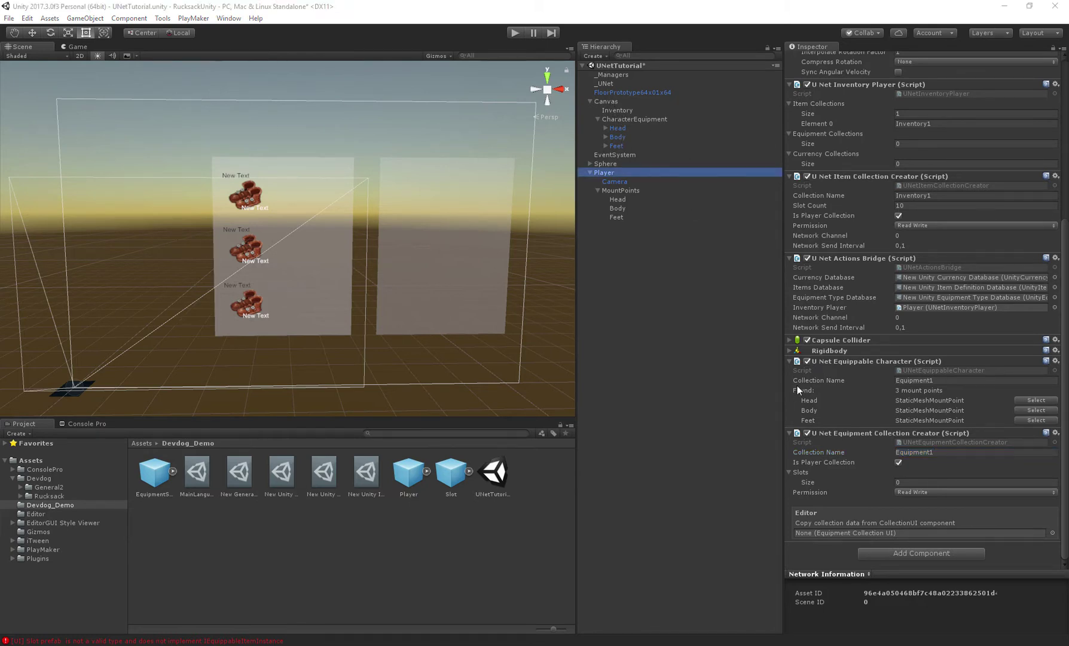
click(688, 287)
click(616, 172)
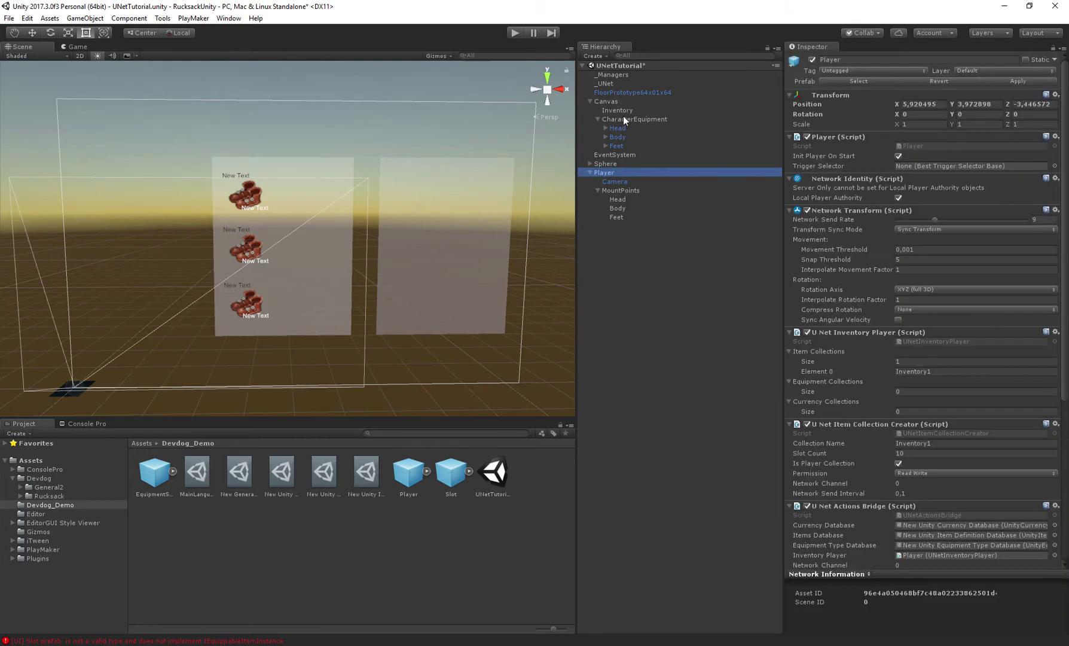
drag(623, 119, 864, 533)
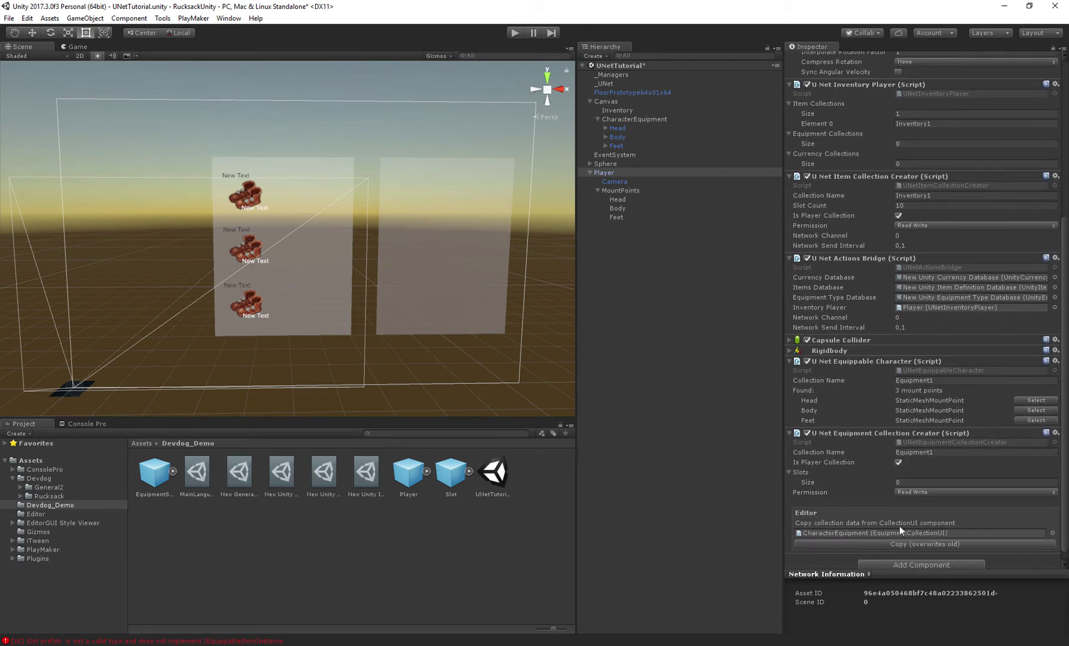
- Configure CharacterEquipment's Equipment Collection UI with the EquipmentSlot prefab, CharacterEquipment as UI container and collection name Equipment1, matching the Player's equippable character
click(627, 119)
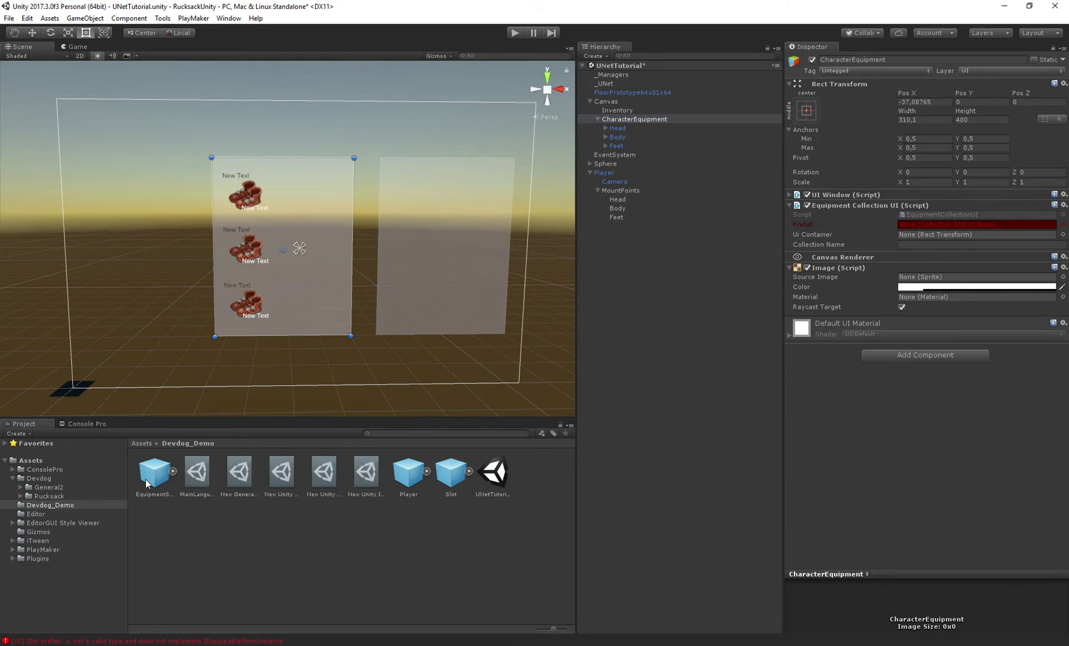
drag(151, 481, 933, 226)
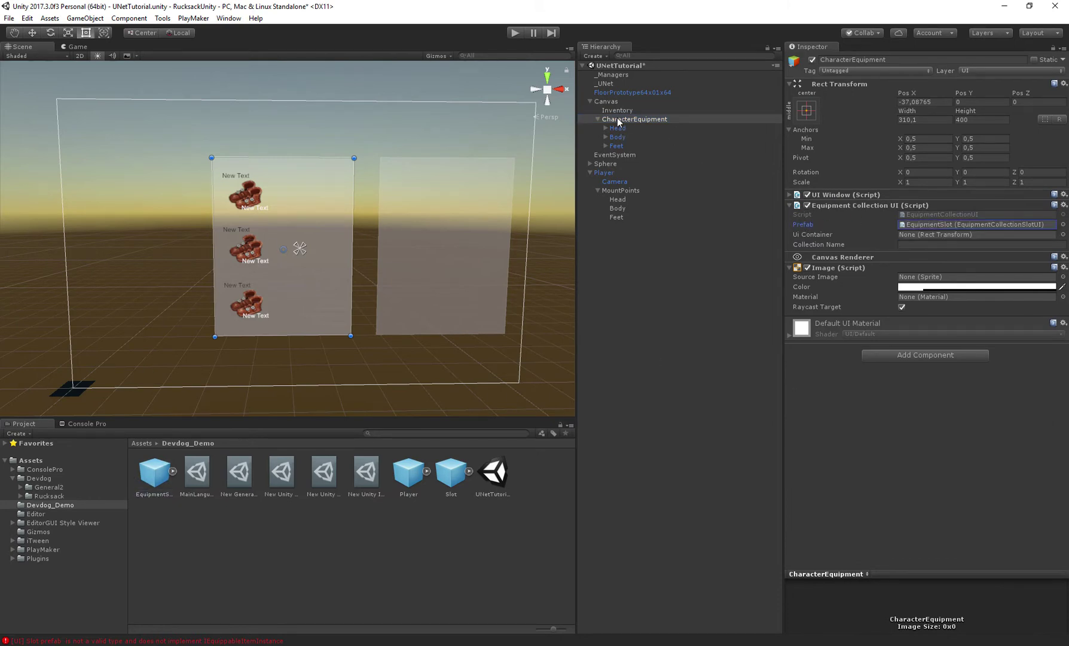
drag(620, 120, 923, 240)
click(923, 244)
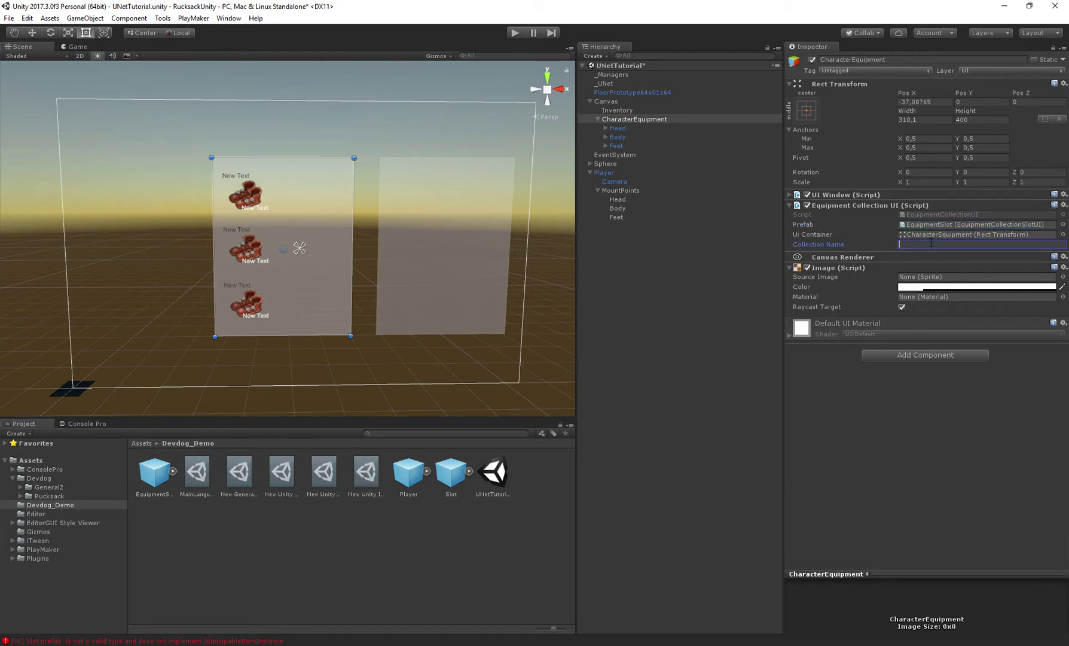
text(Equipment)
key(Return)
click(607, 173)
scroll(952, 388, down, 5)
click(943, 380)
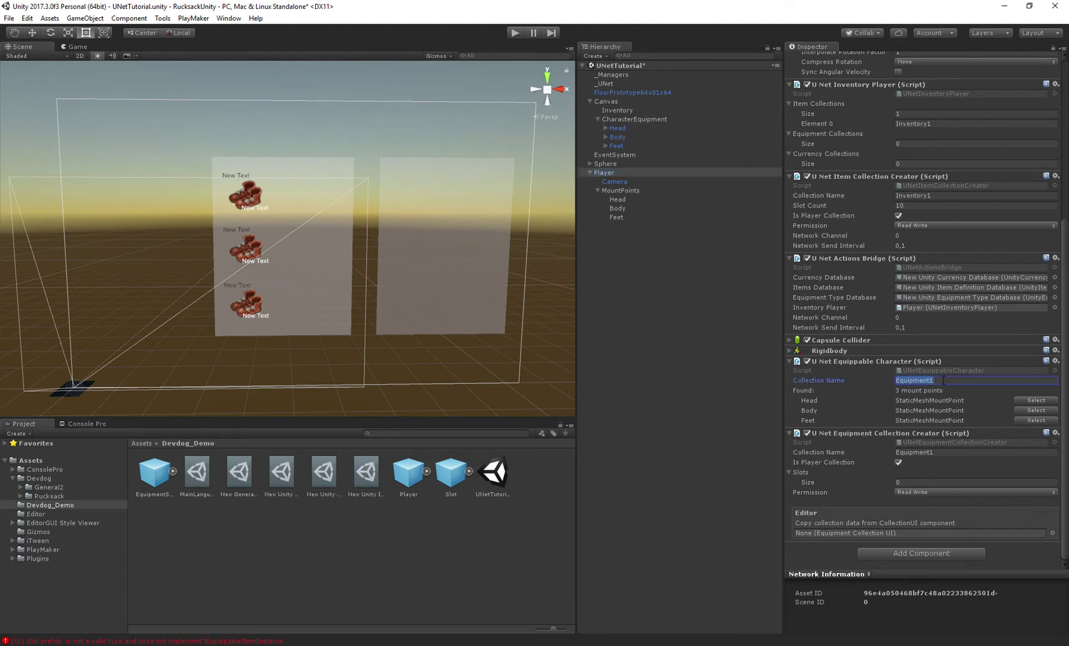
click(631, 119)
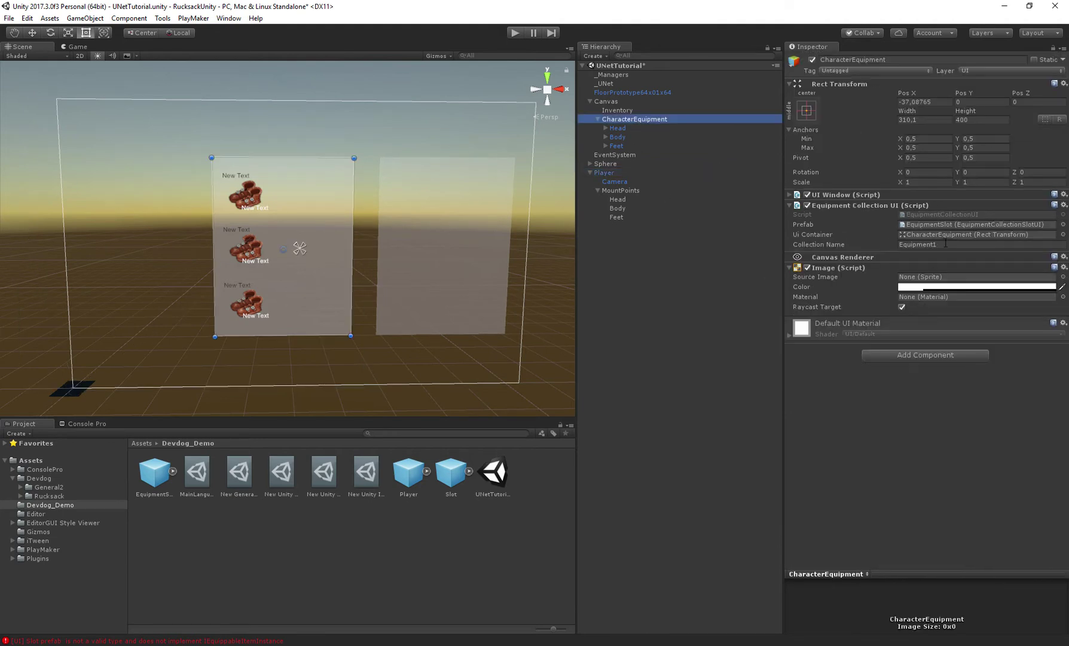
click(946, 245)
double_click(947, 245)
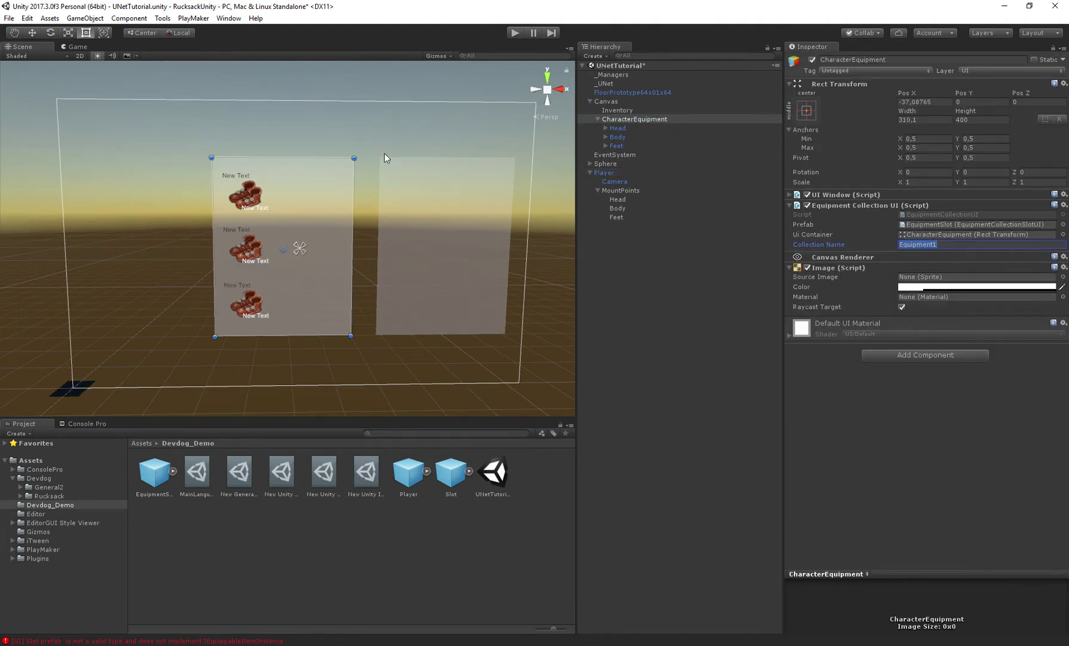
- Copy the collection data from CharacterEquipment into the Player's UNet Equipment Collection Creator and expand the equipment types of slot Element 0
click(604, 172)
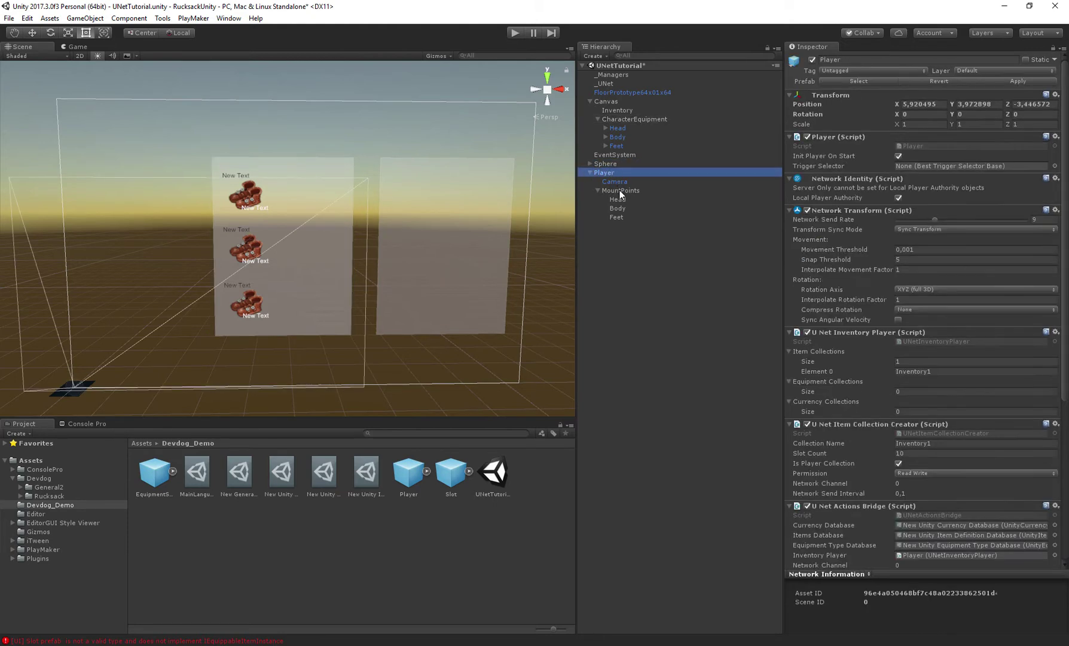
scroll(949, 373, down, 10)
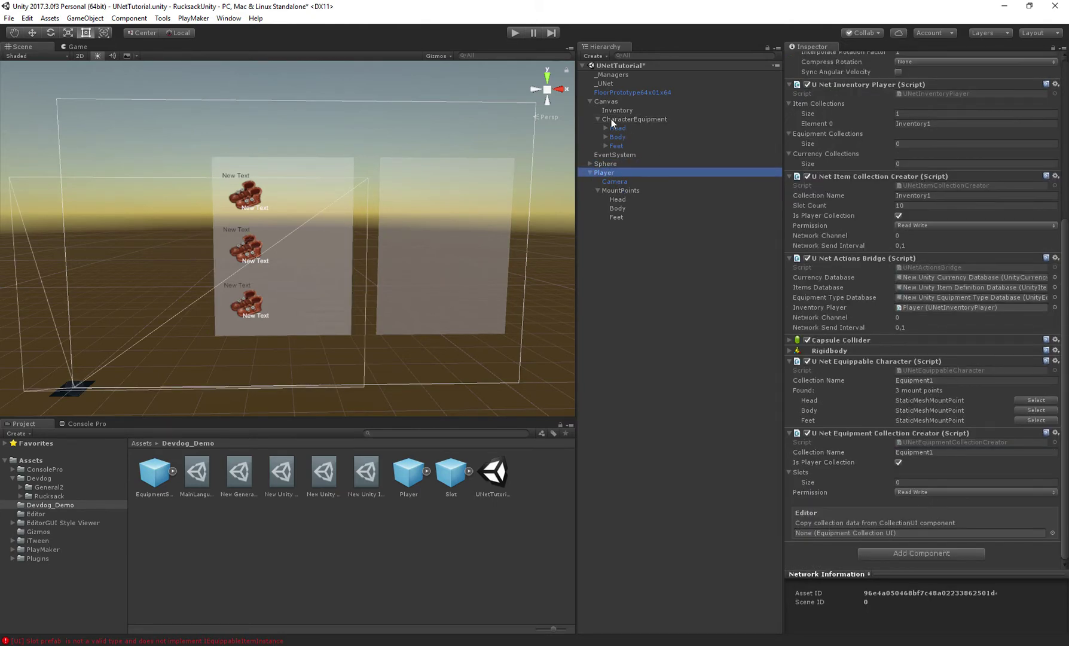
drag(611, 118, 900, 526)
scroll(899, 526, down, 1)
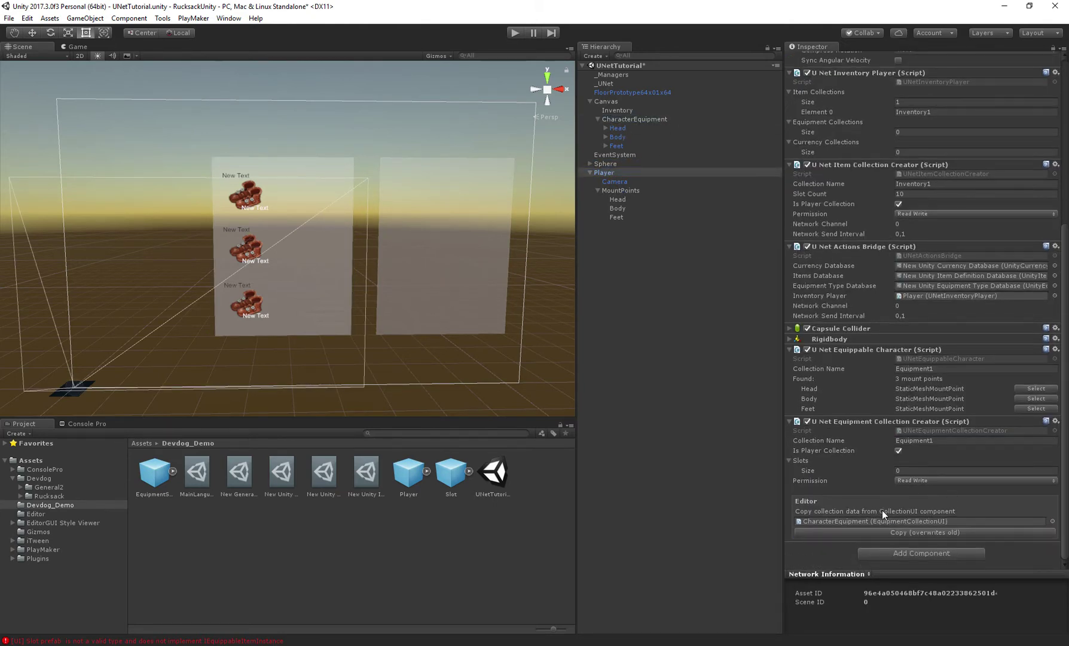
click(907, 531)
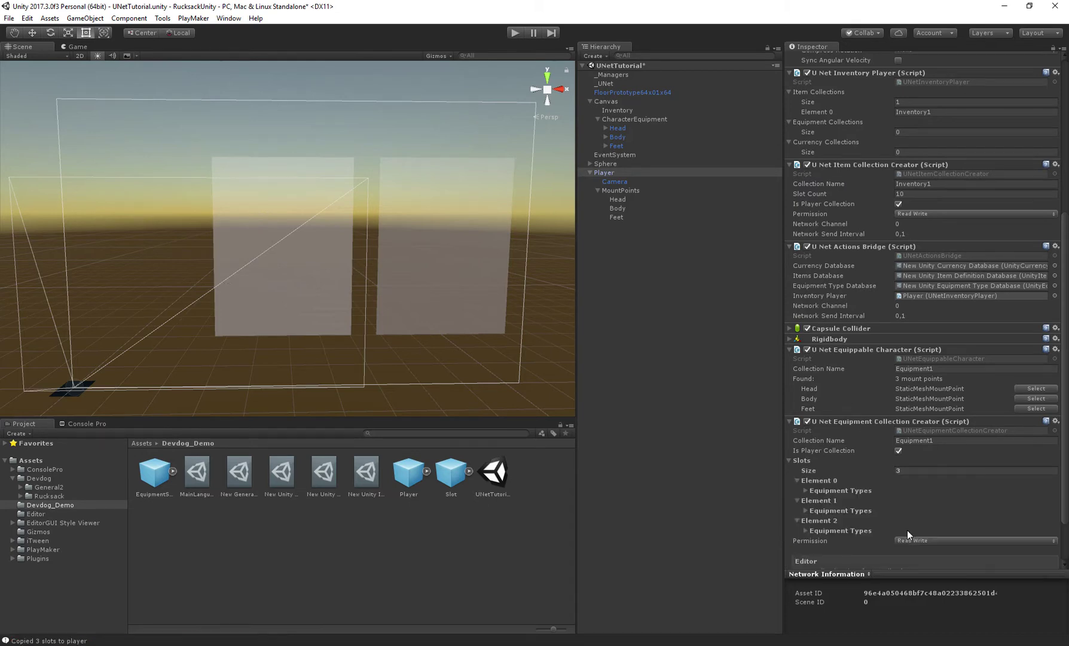
scroll(825, 454, down, 5)
click(846, 431)
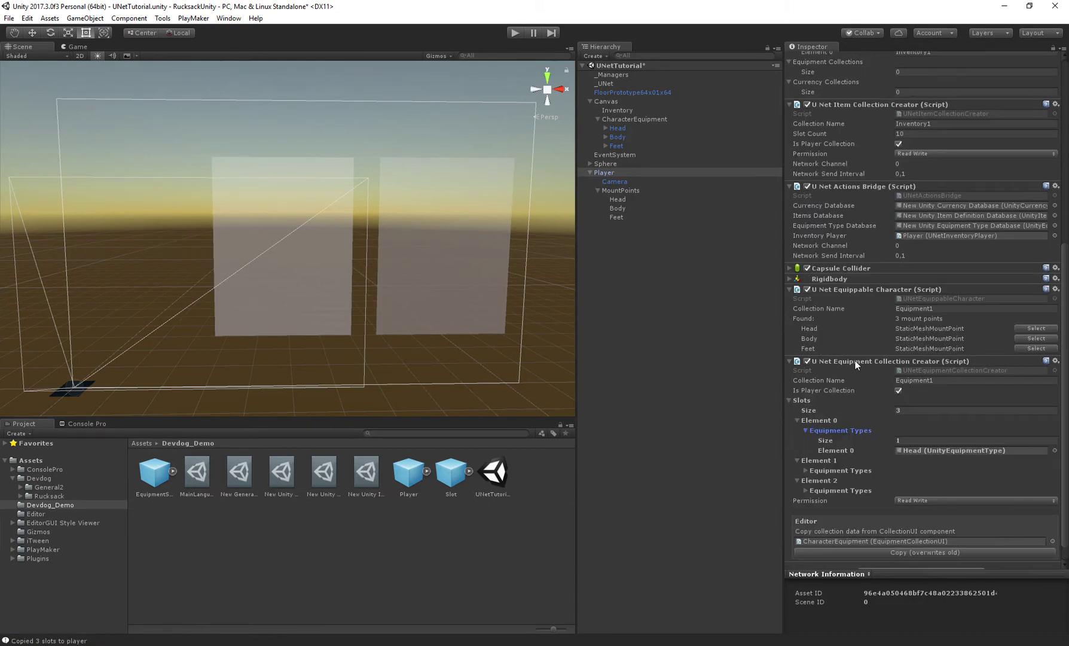
- Check the equipment types of slot Element 1 and collapse the Slots list in the Player's equipment collection creator
click(805, 470)
click(805, 470)
click(805, 431)
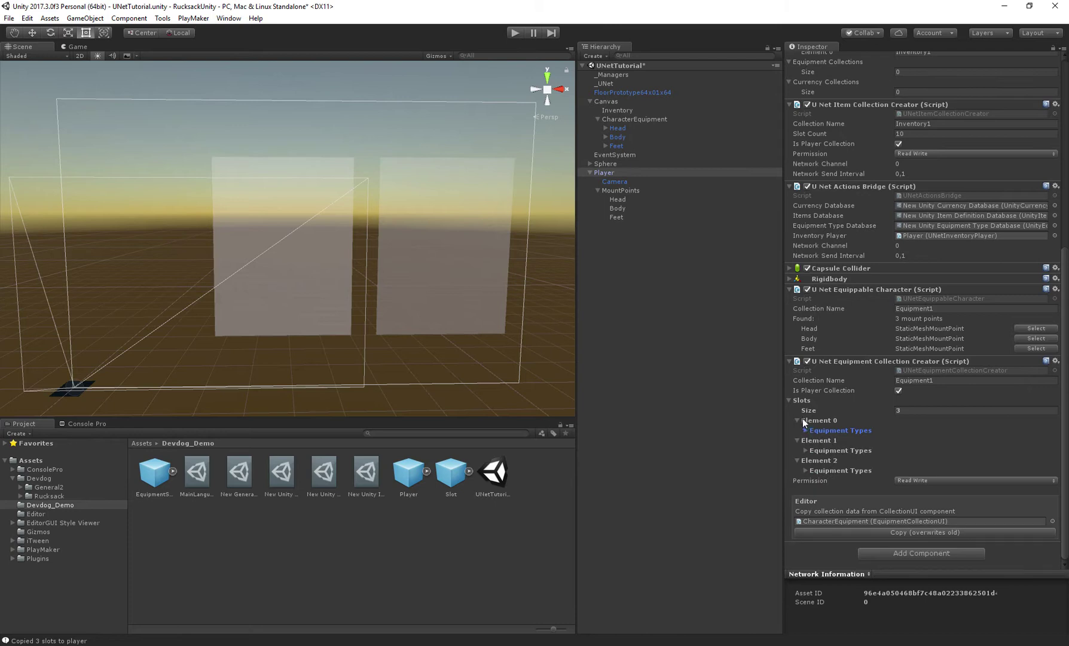
click(797, 421)
click(797, 440)
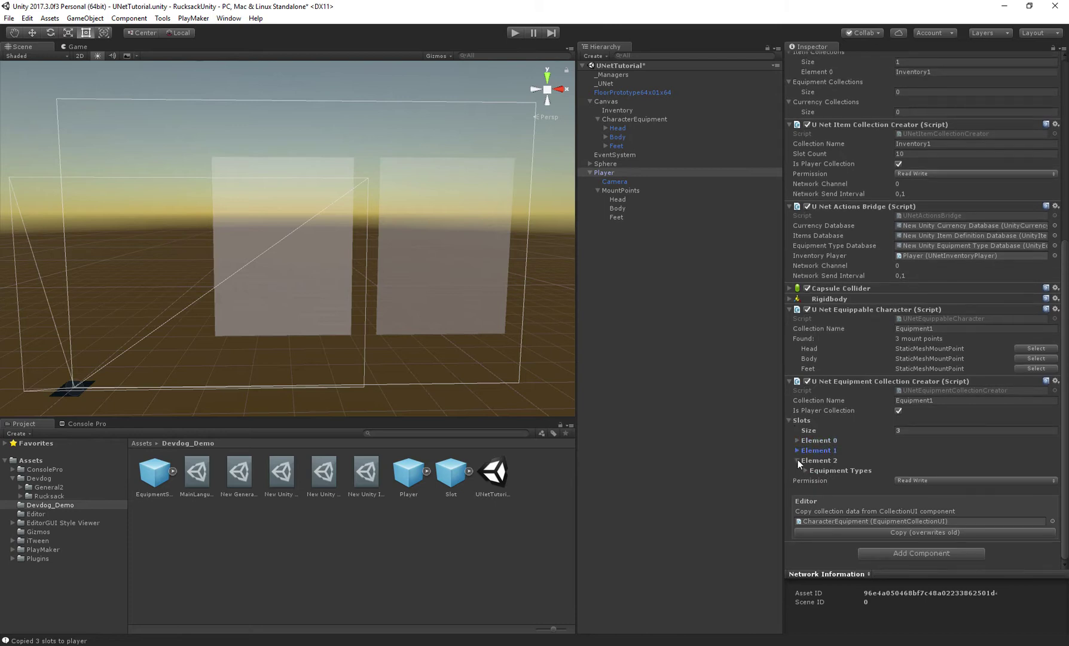
click(798, 460)
click(791, 430)
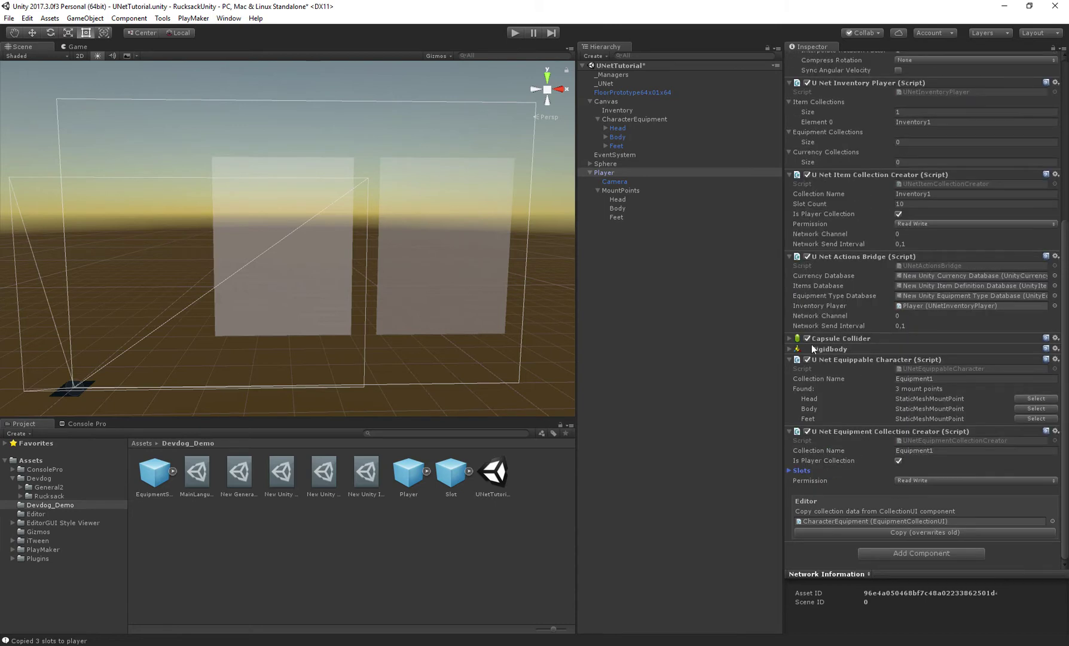
- Compare the equipment types and mount point names of the Head, Body and Feet slots with the Player's equippable character and collection creator settings
click(630, 119)
click(620, 129)
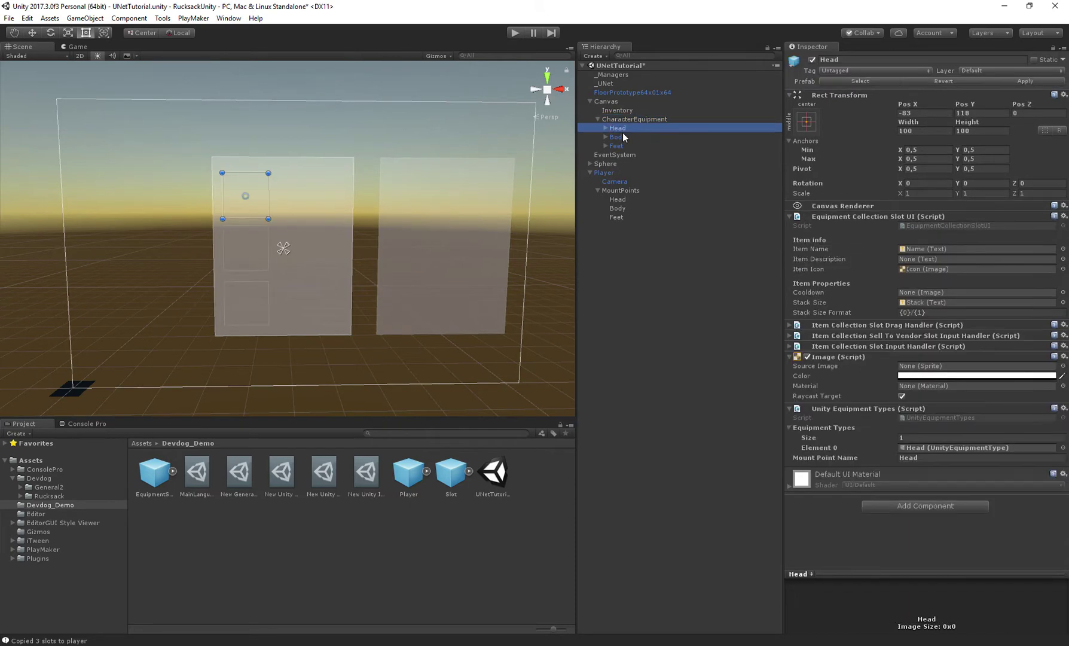
click(622, 135)
click(616, 146)
click(616, 128)
click(621, 139)
click(618, 146)
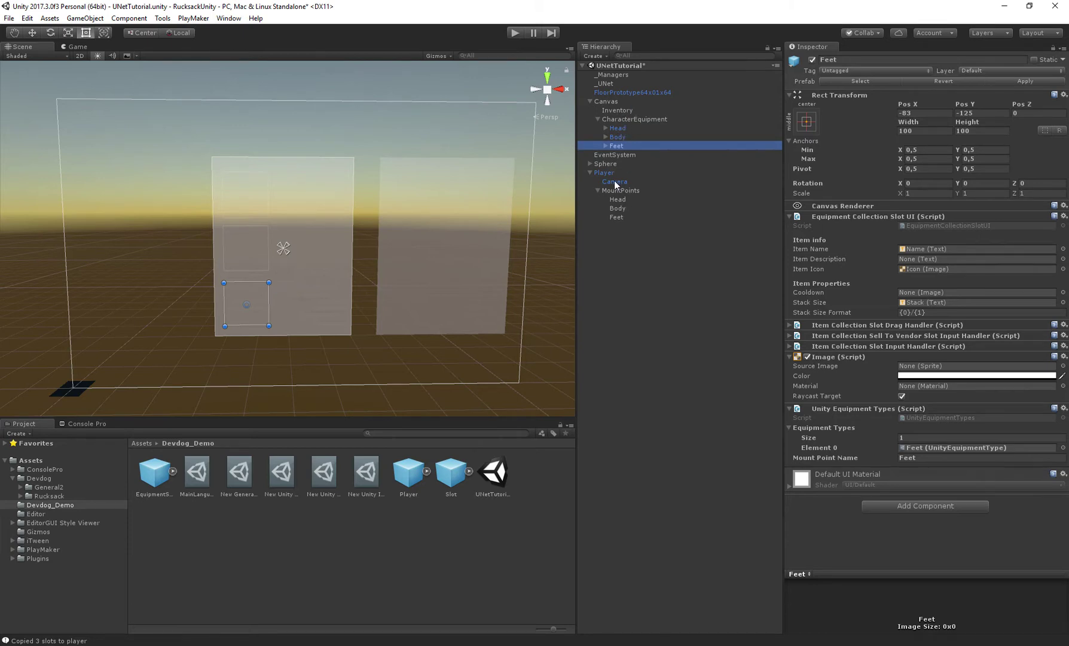
click(602, 171)
scroll(959, 398, down, 3)
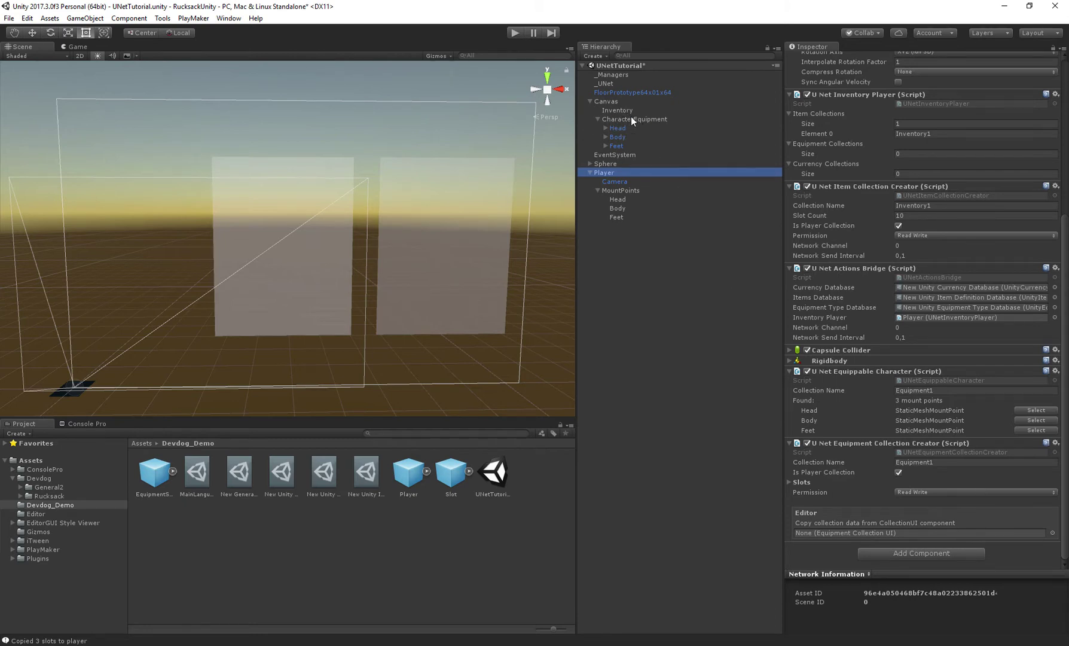
scroll(956, 235, up, 2)
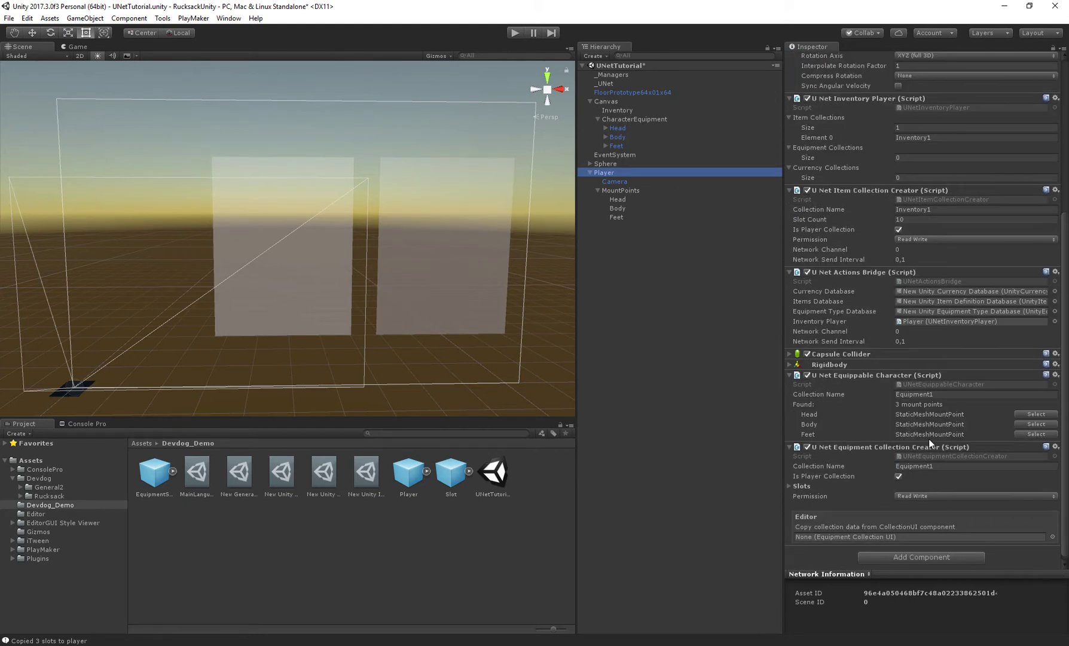
click(791, 486)
click(790, 484)
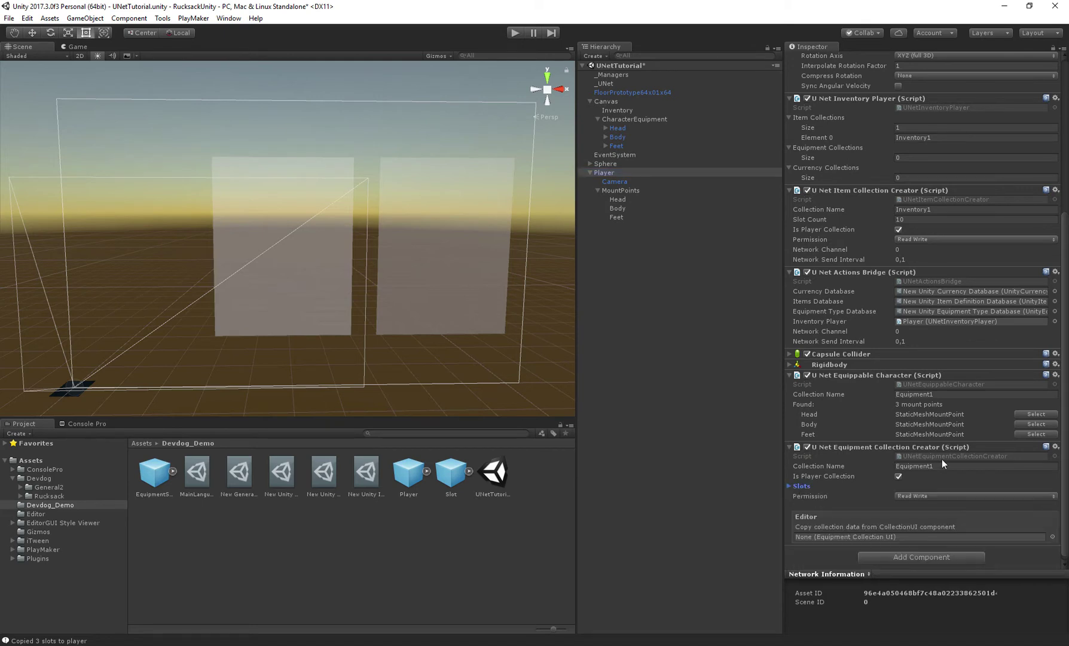
- Apply the Player instance's changes to its prefab
scroll(958, 352, up, 8)
click(1016, 81)
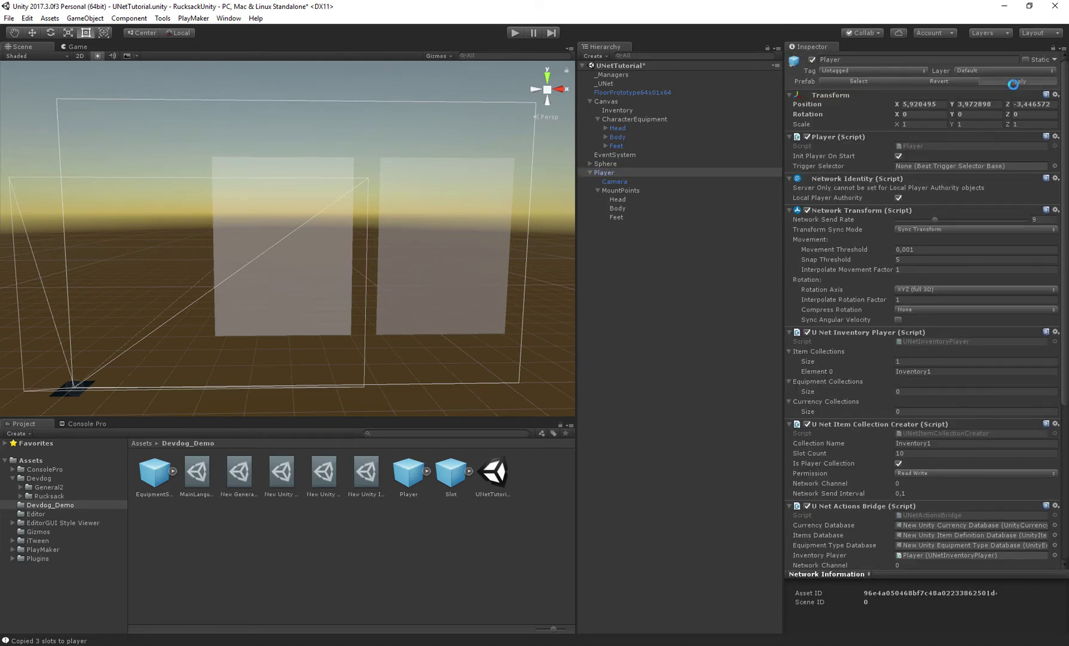
- Delete the Player instance from the scene and save the scene
click(612, 172)
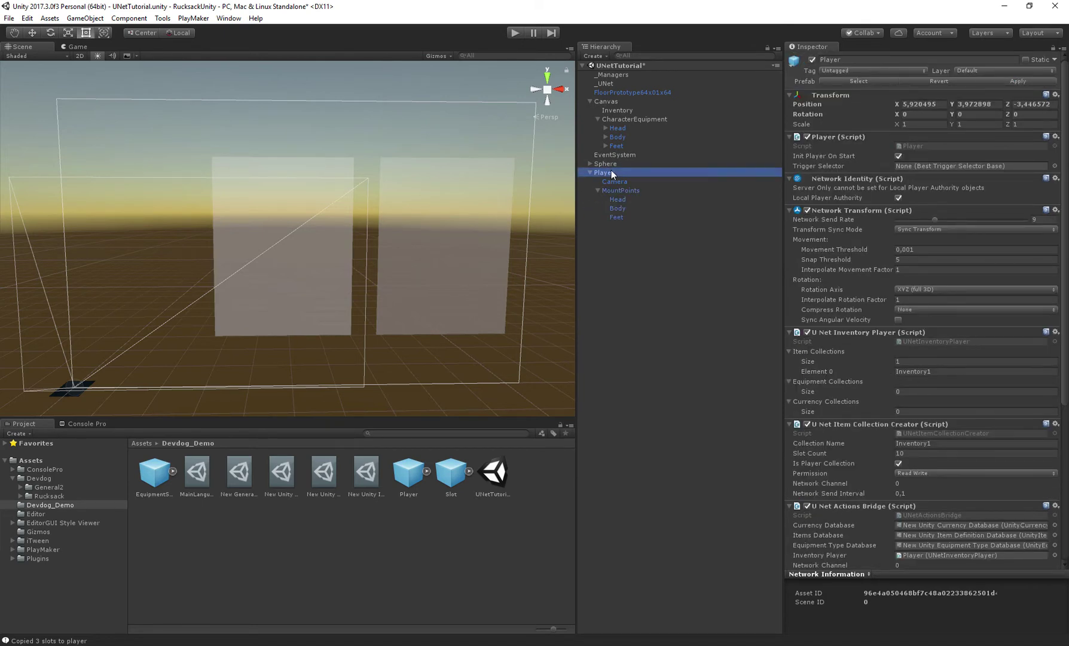
key(Delete)
key(ctrl+s)
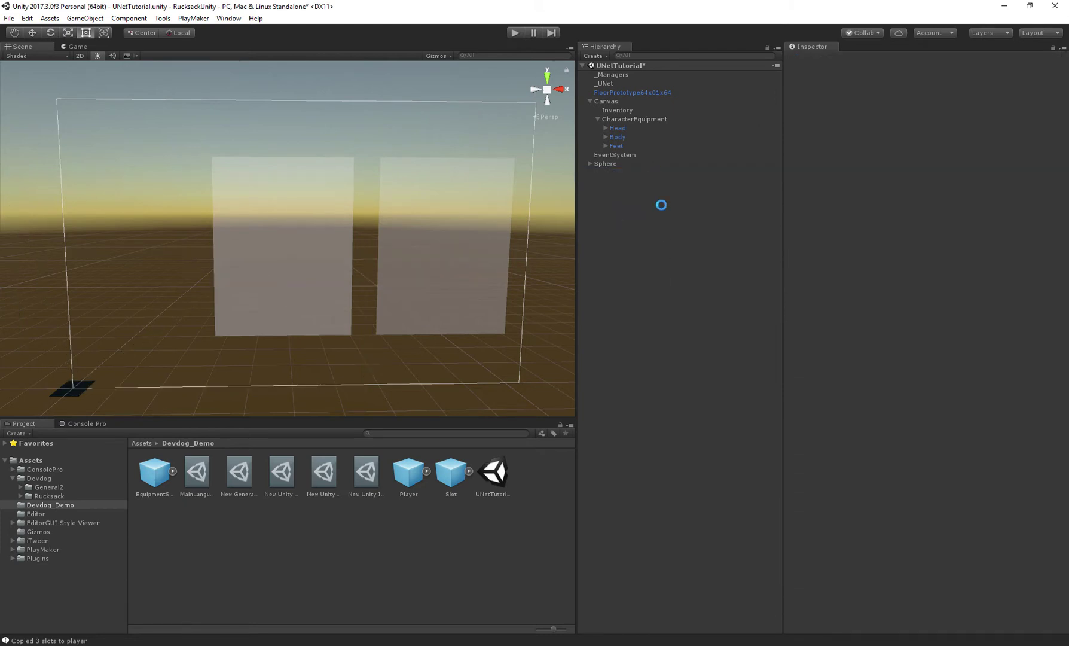
- Open the Rucksack item editor and create an item of type UnityEquippableItemDefinition
click(162, 17)
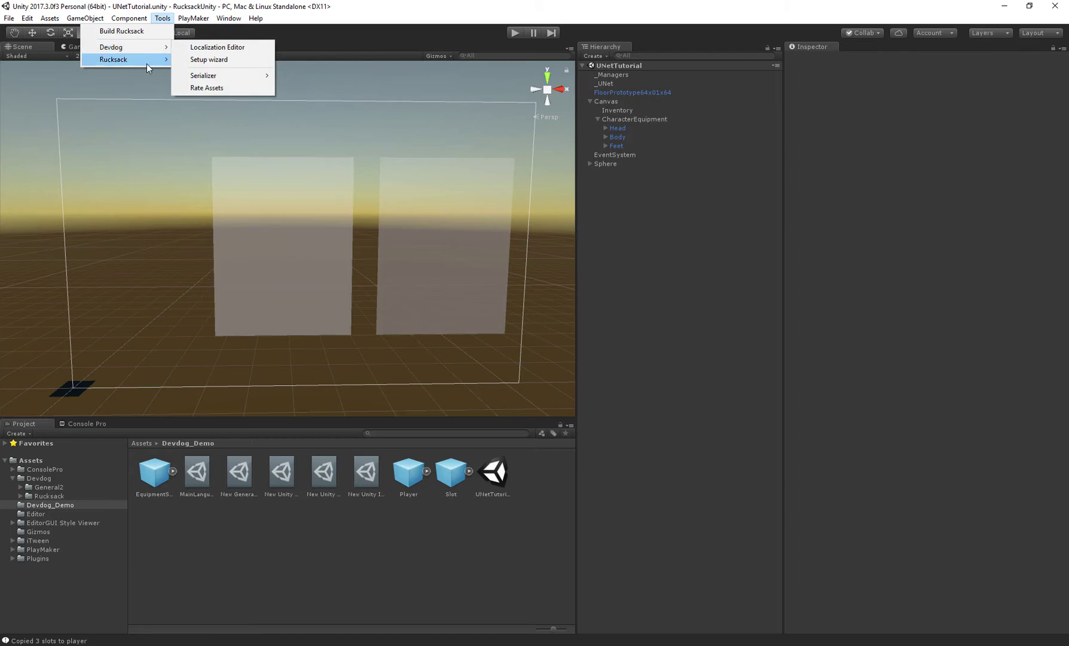
mouse_move(146, 60)
click(198, 57)
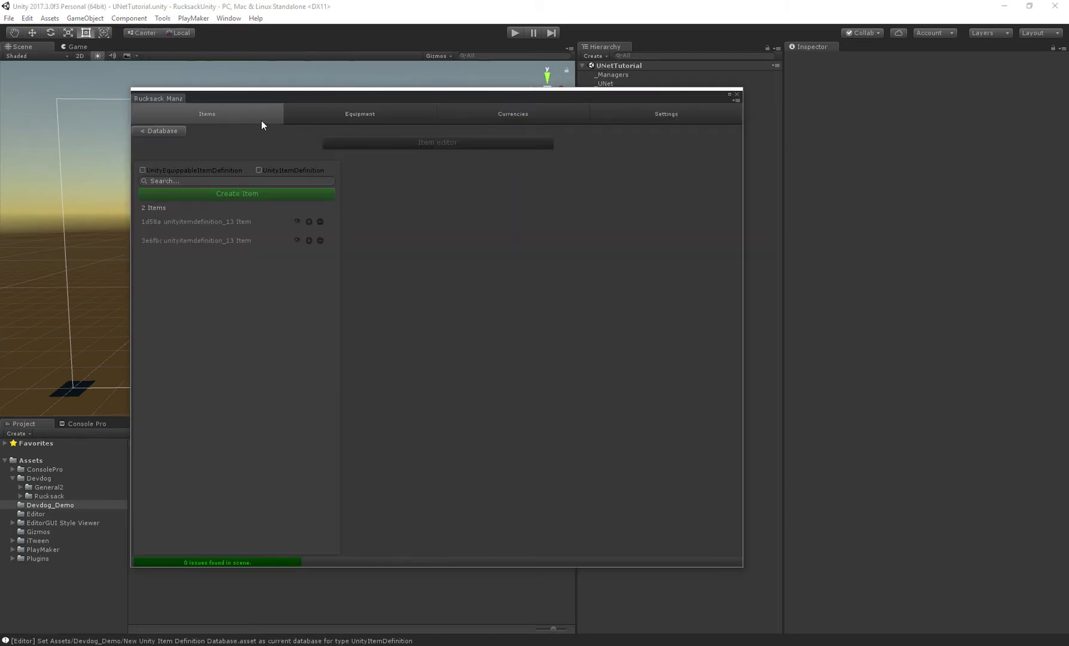
click(231, 172)
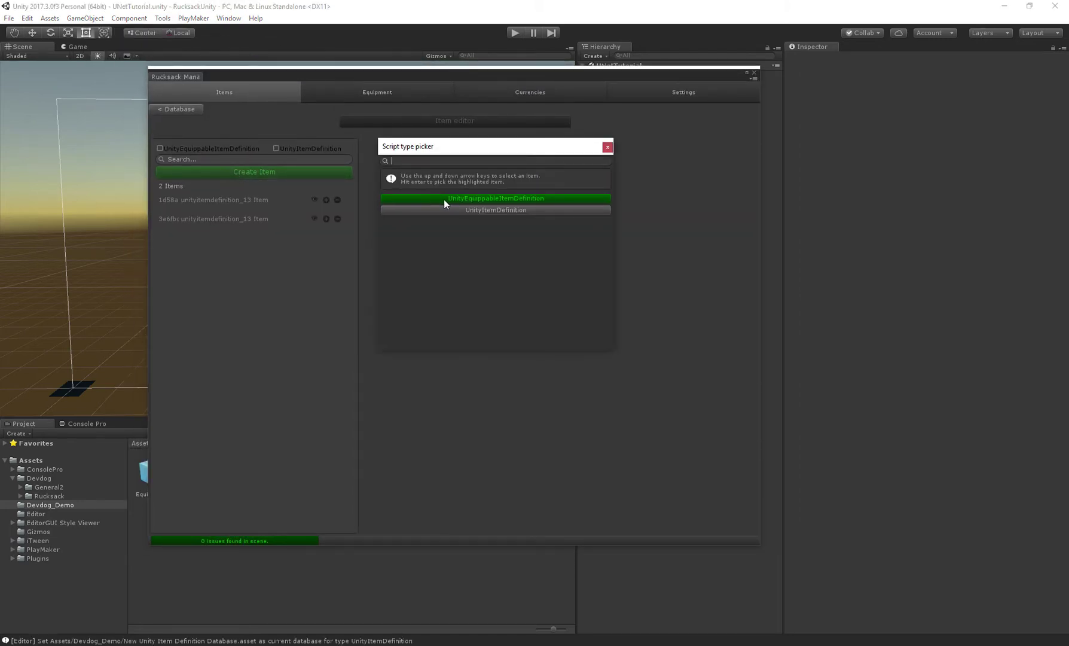
click(515, 199)
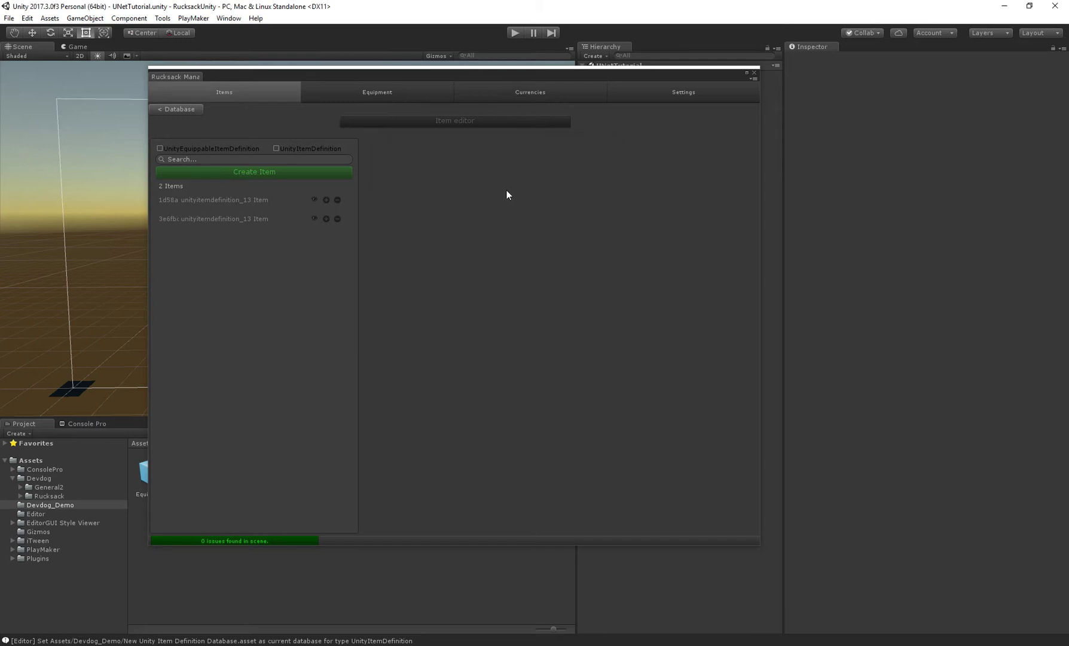
- Name the new equippable item Sword and give it the description "Simple sword"
click(497, 197)
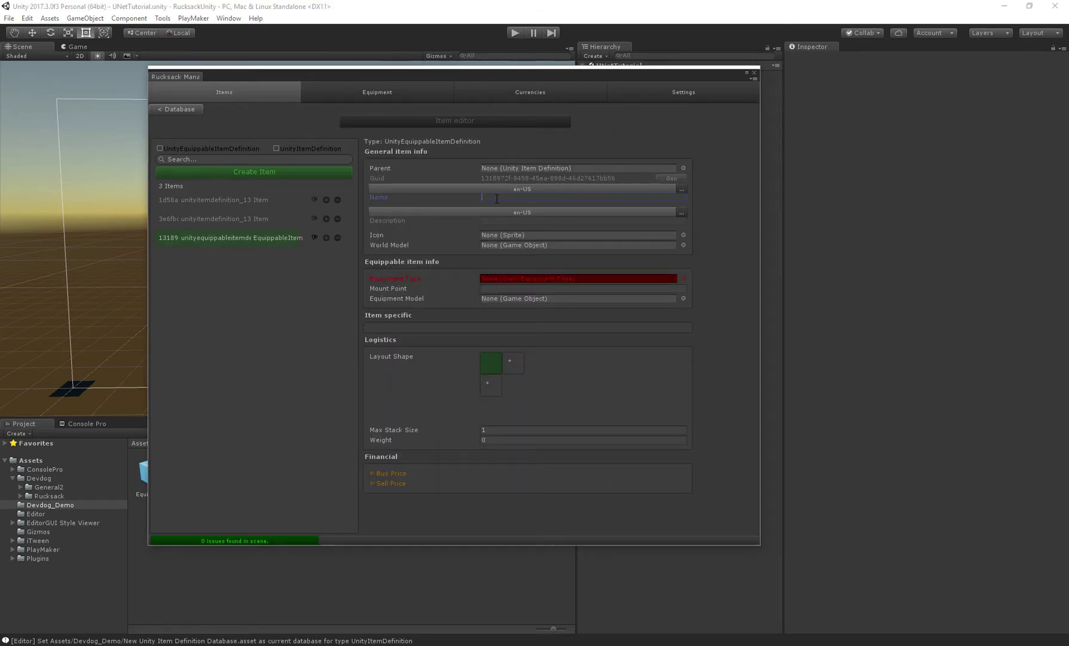
text(Sword)
click(488, 219)
text(S)
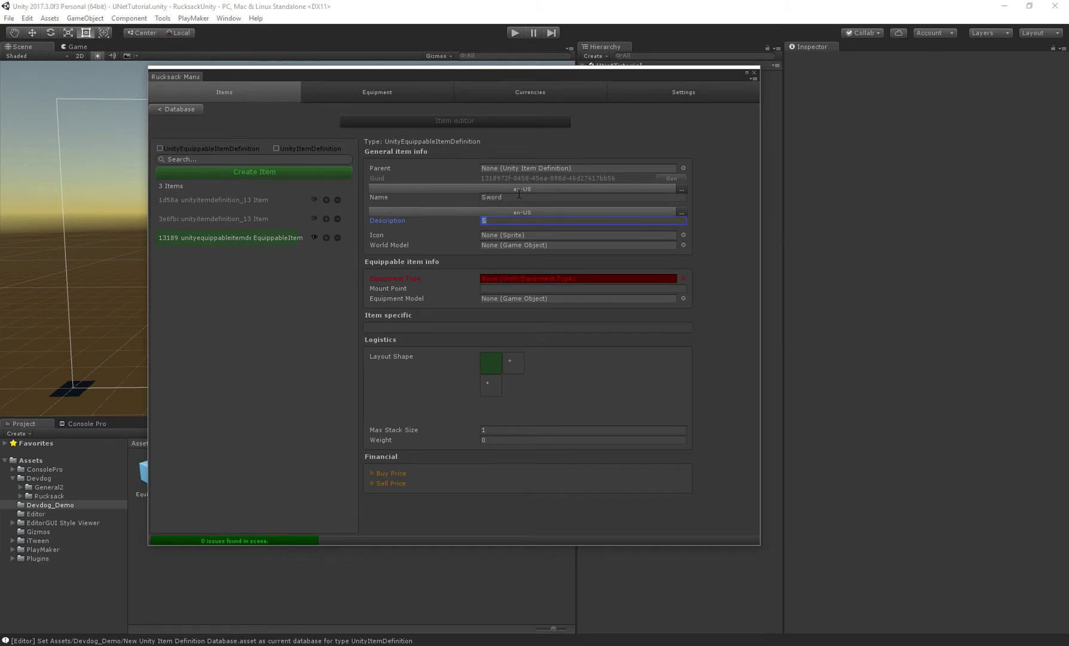
text(imple sword)
- Assign the sprite item_9 as the item's icon and the Sword object as its world model
click(683, 235)
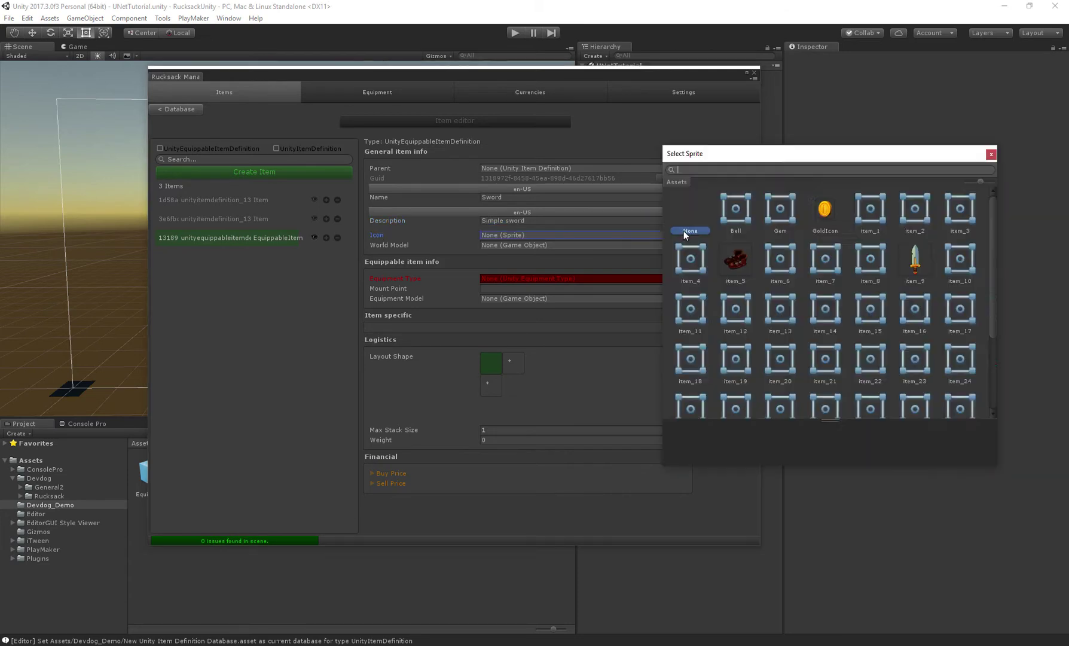
scroll(827, 290, down, 1)
double_click(915, 226)
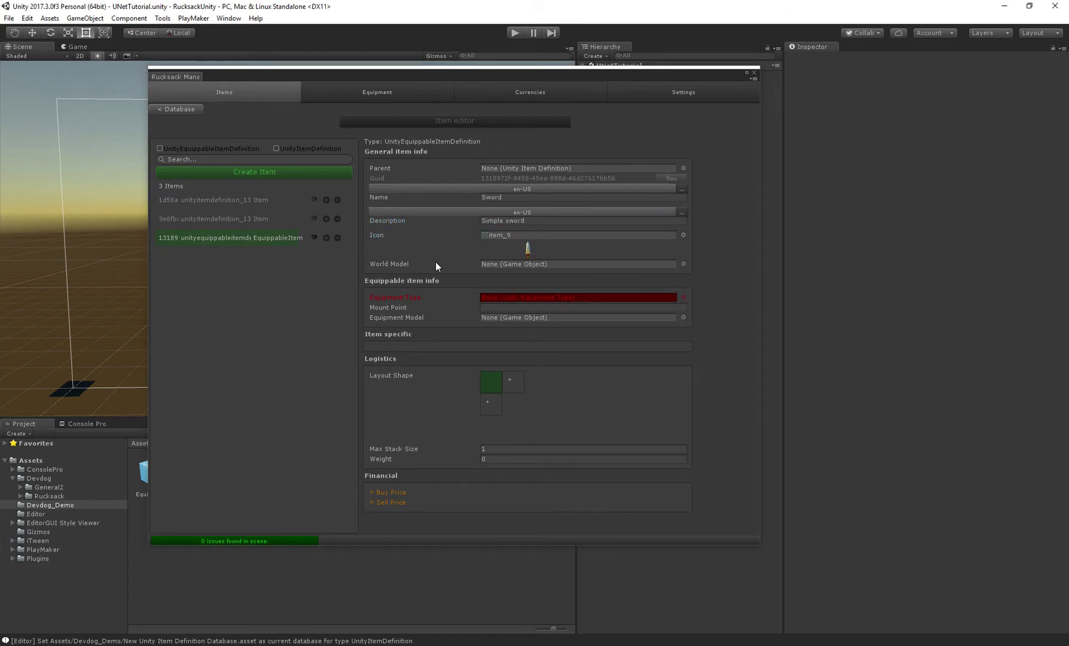
click(683, 263)
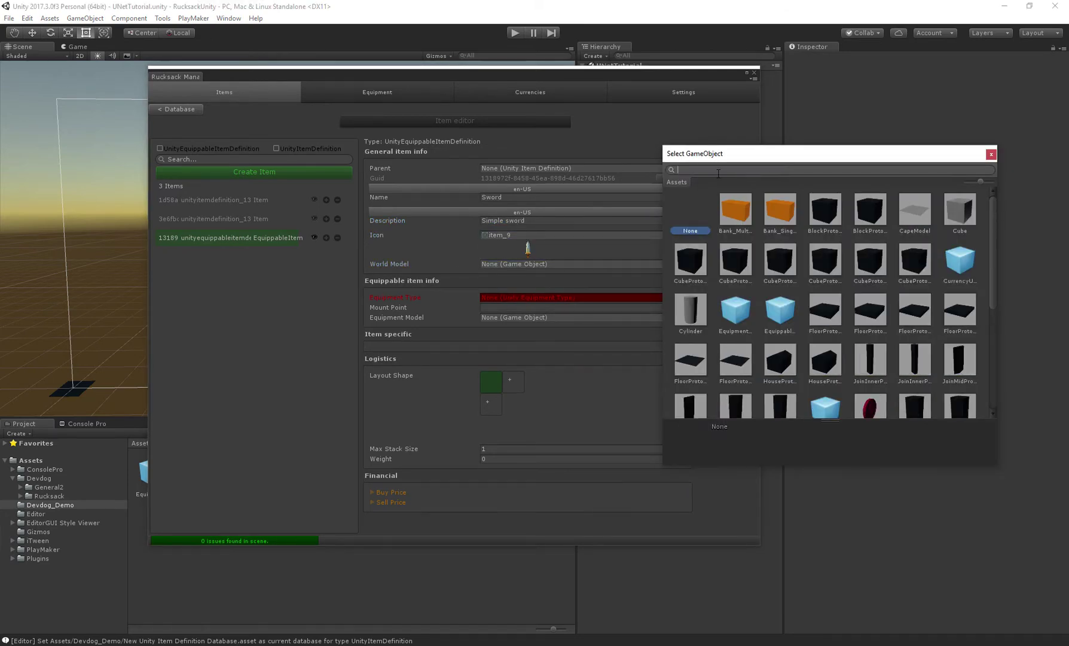
text(sword)
double_click(729, 209)
- Set the sword item's equipment type to Body and its mount point to Body
scroll(430, 312, down, 3)
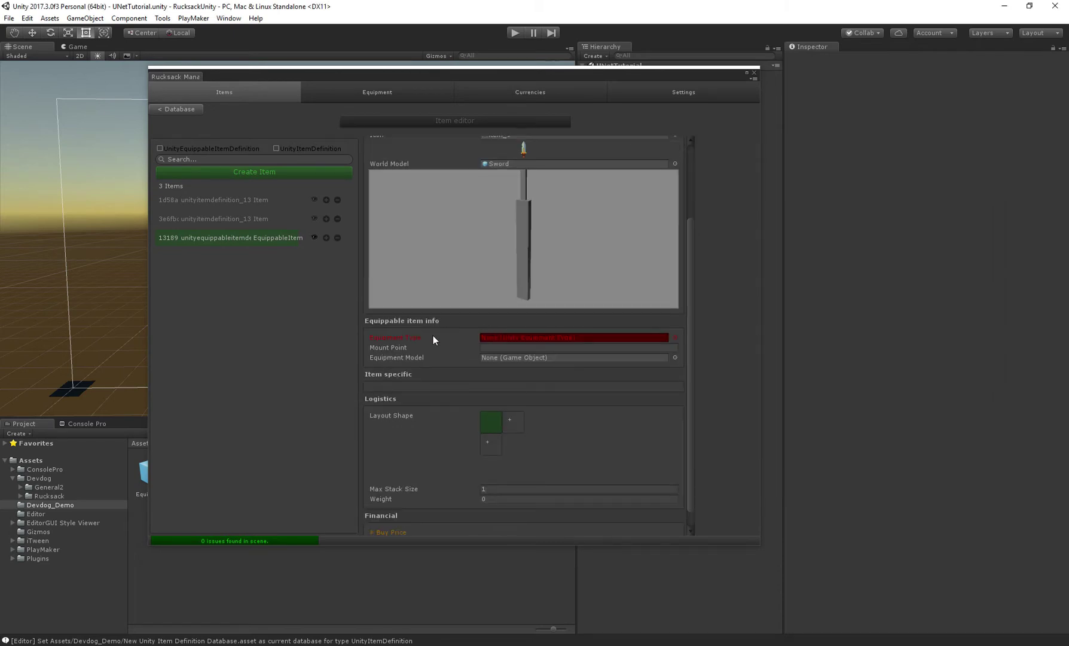
click(675, 338)
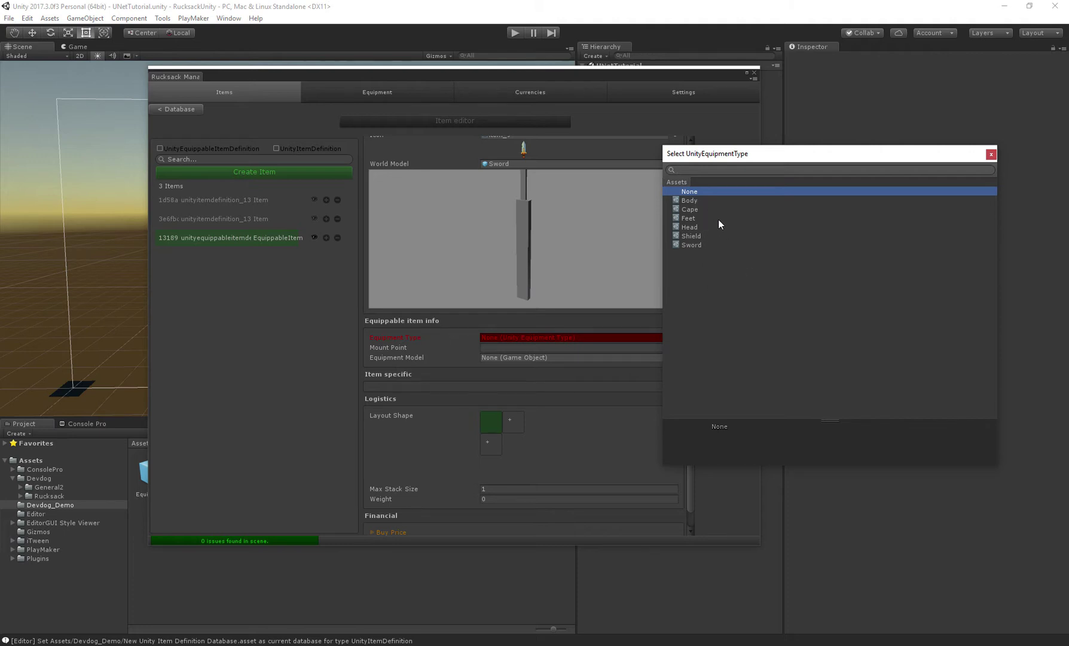
double_click(690, 201)
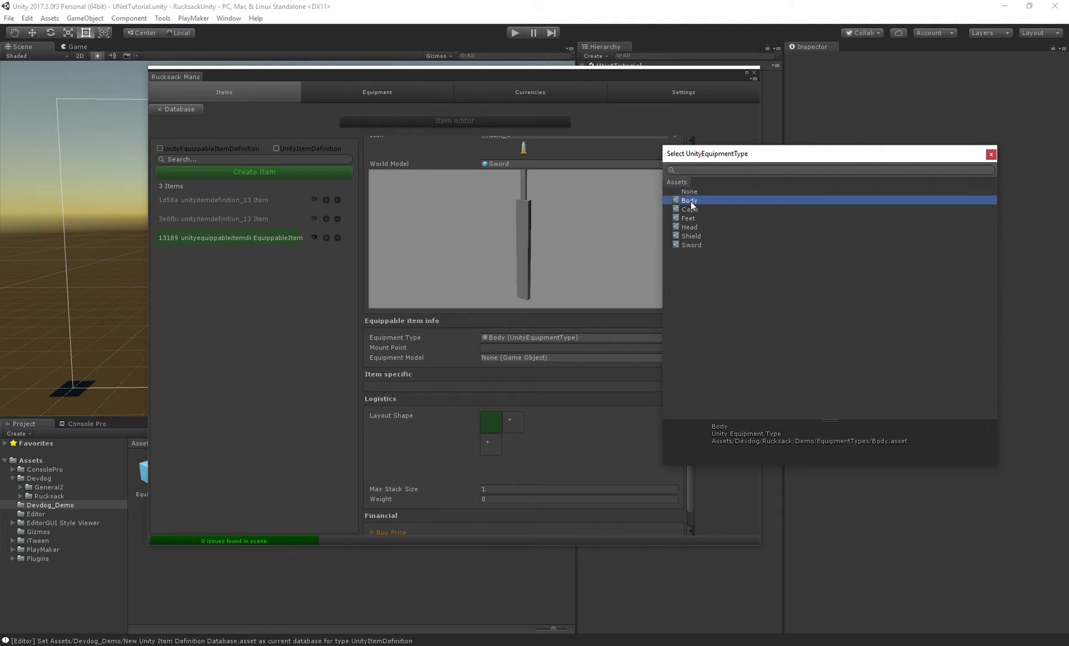
click(390, 347)
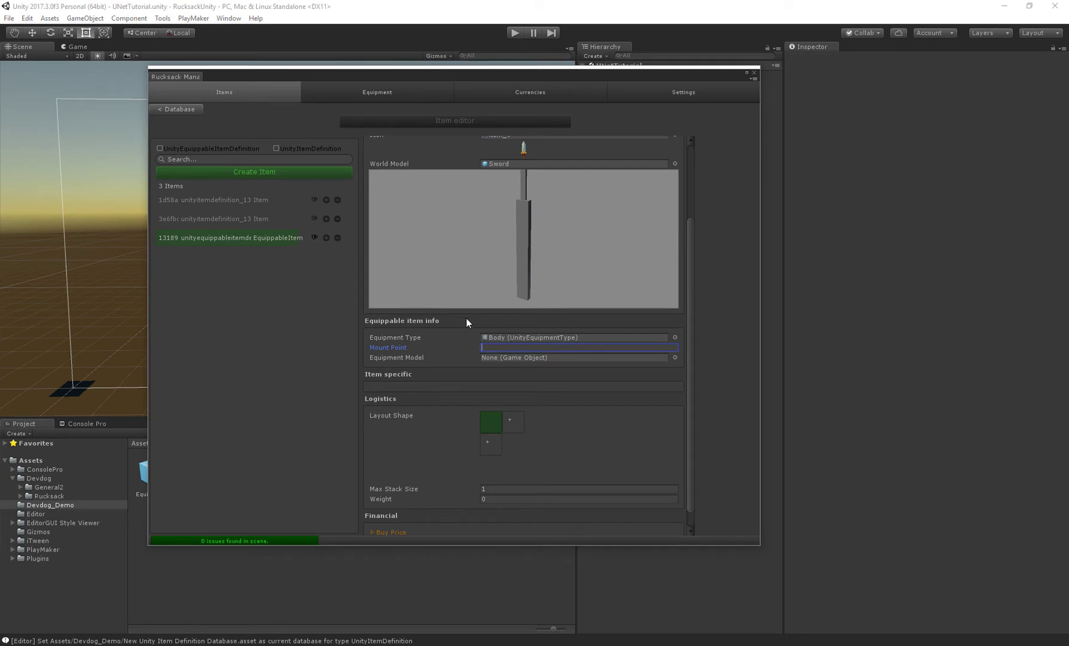
click(389, 360)
- Assign the Sword object as the item's equipment model
click(675, 357)
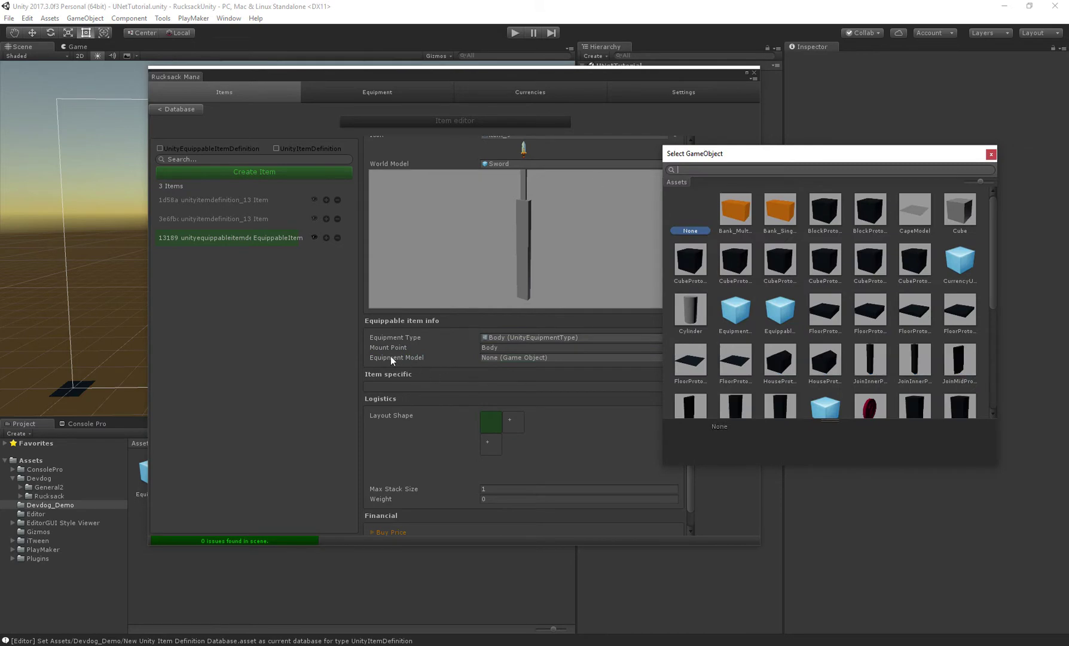
key(Escape)
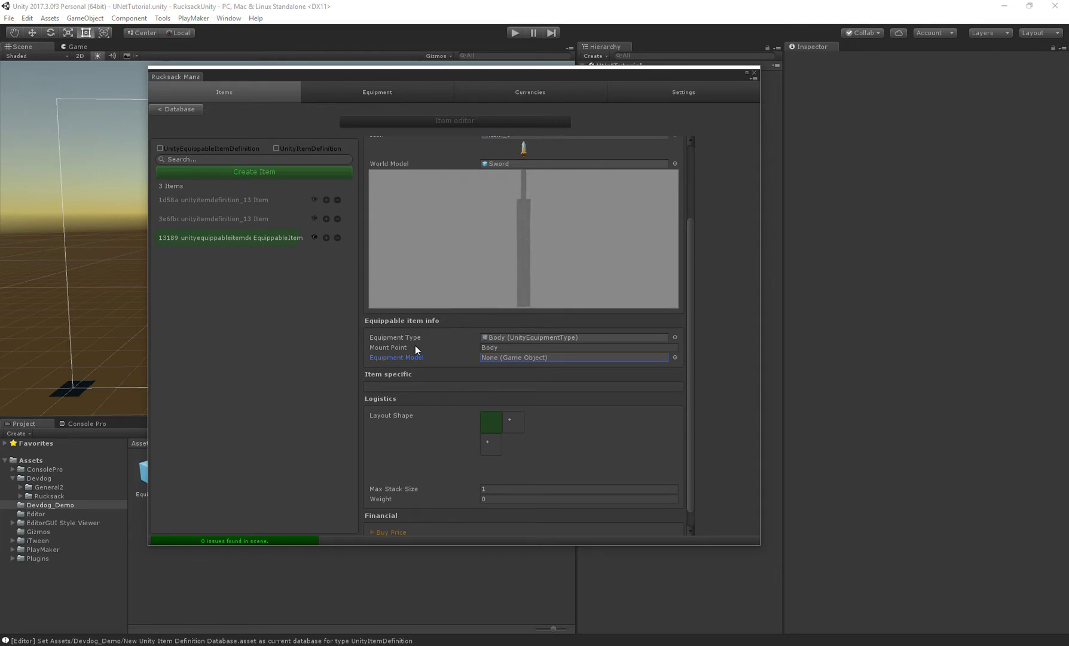
click(675, 357)
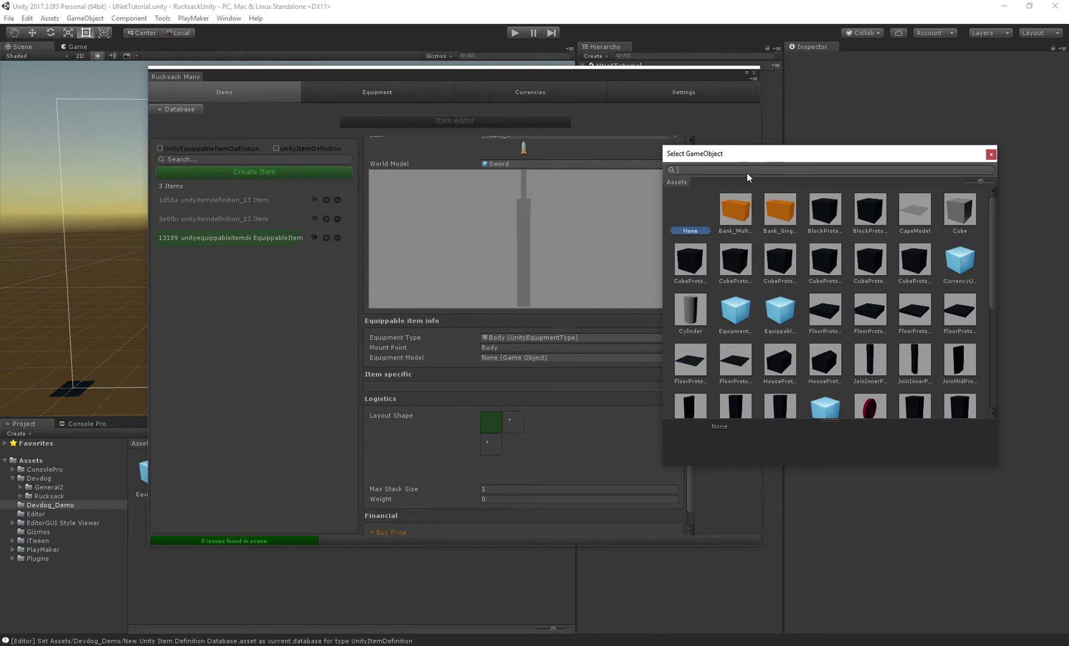
text(sword)
double_click(729, 202)
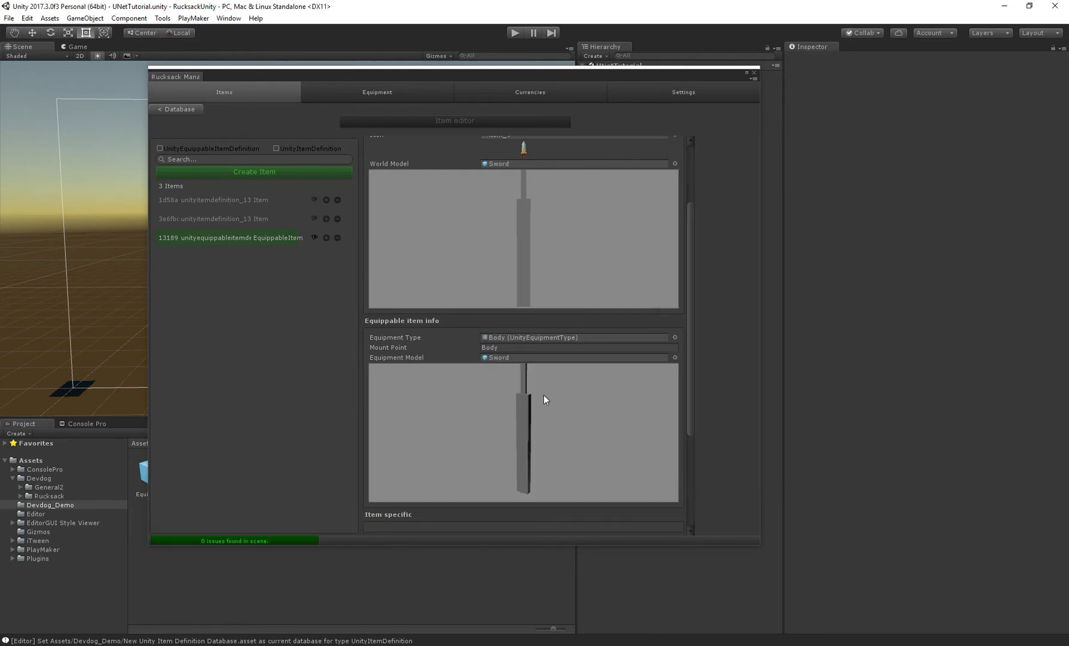
- Set the sword item's weight to 5 in its logistics settings
scroll(692, 216, up, 1)
scroll(675, 306, down, 5)
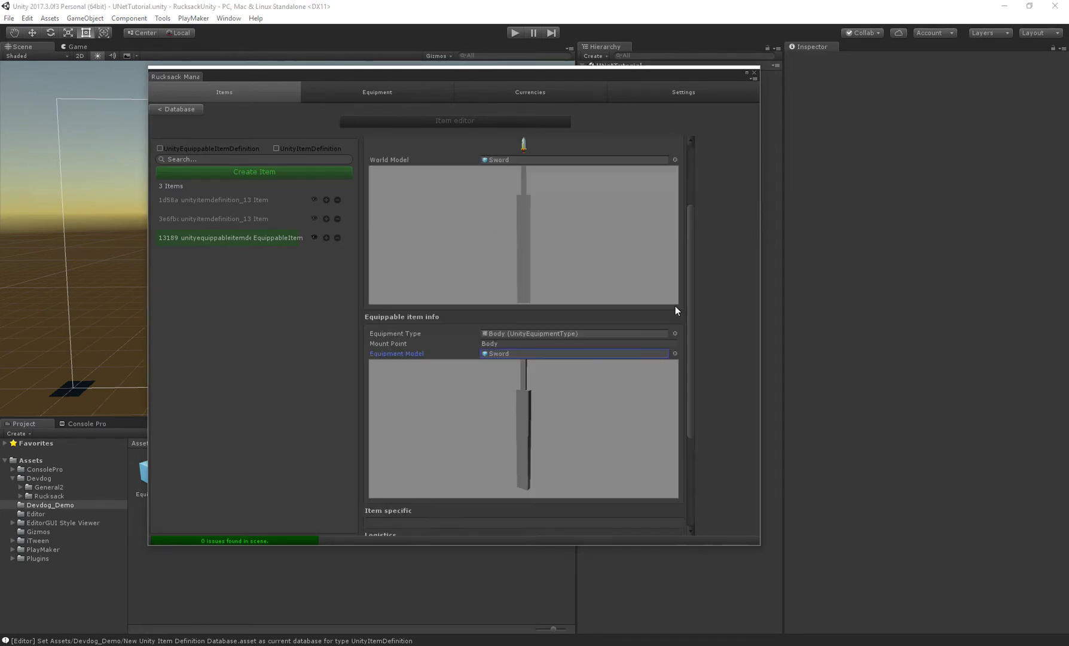
scroll(671, 303, up, 5)
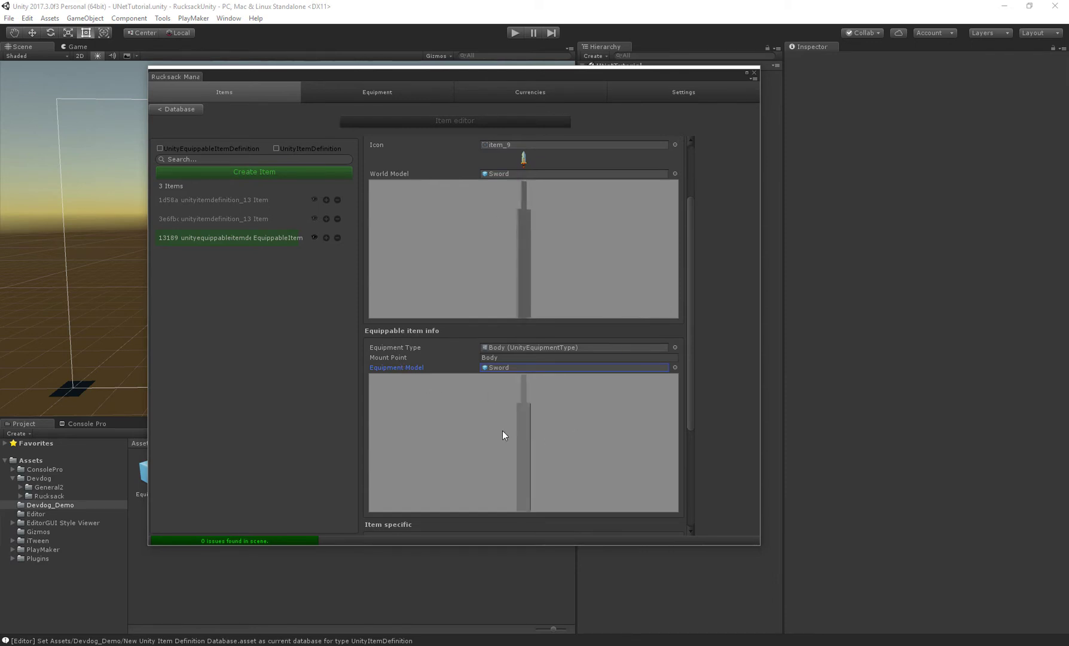
scroll(503, 430, down, 3)
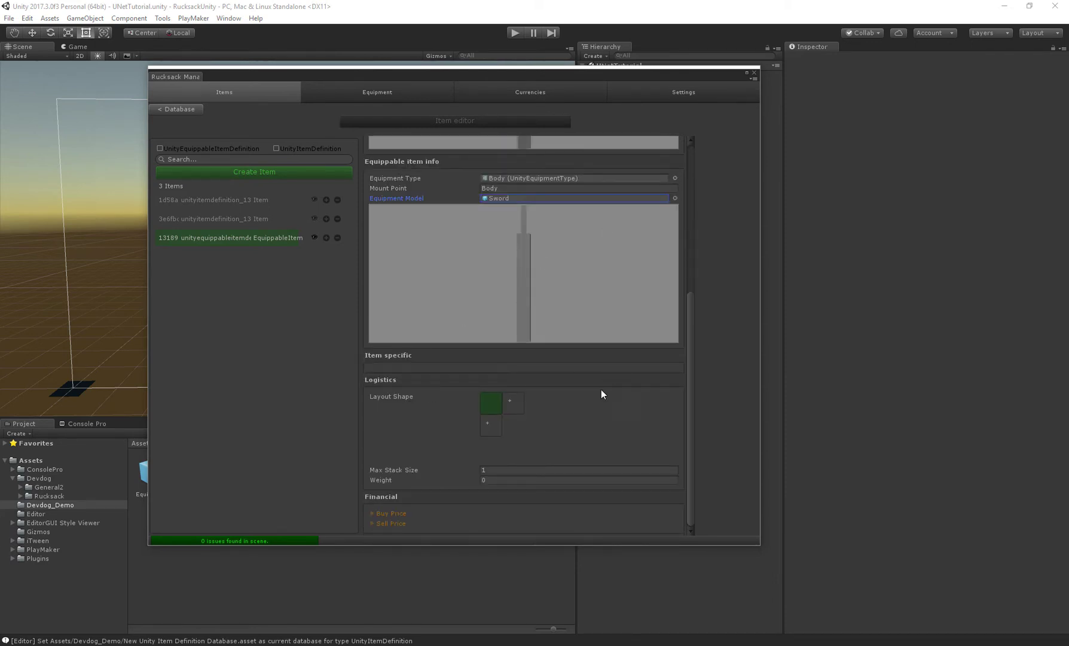
drag(386, 480, 501, 486)
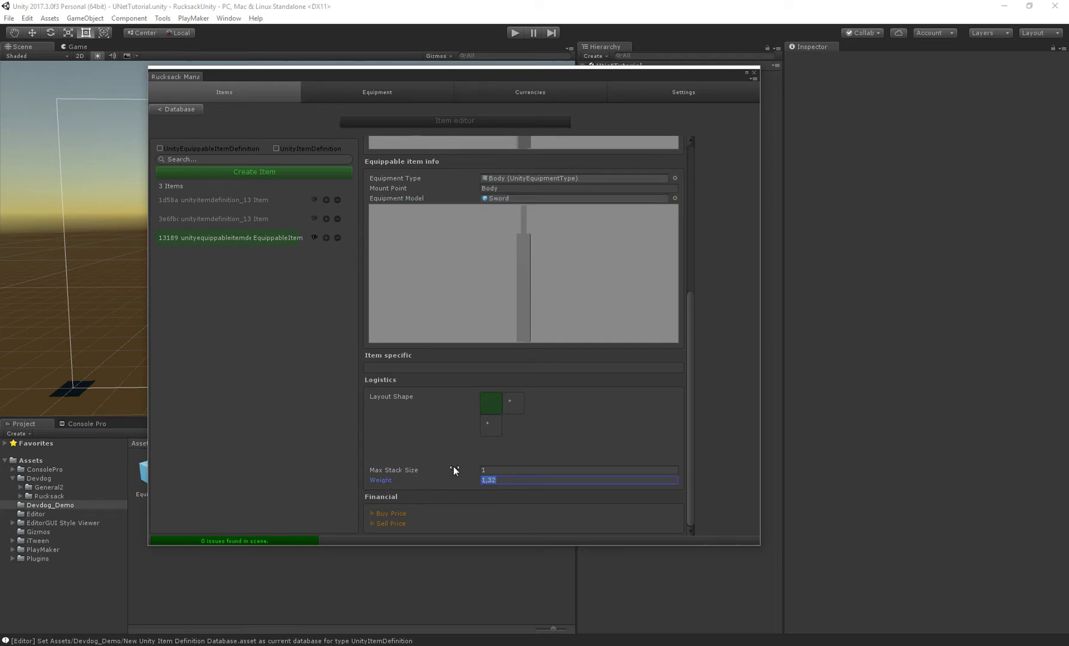
text(5)
- Review the finished sword item in the item list and close the Rucksack item editor
drag(686, 408, 687, 179)
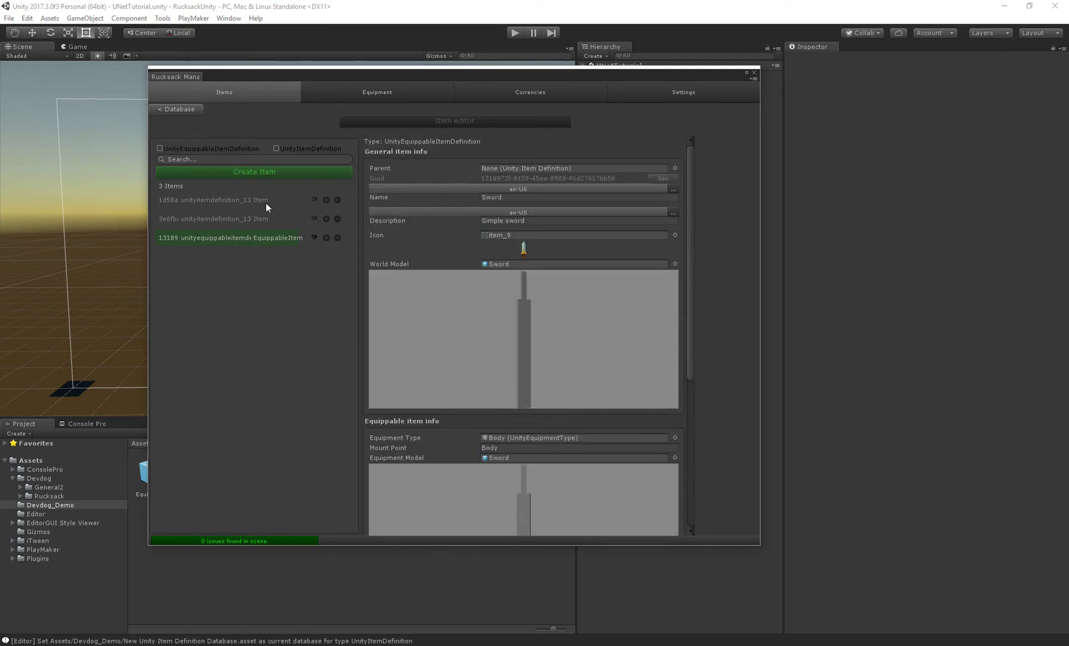
click(221, 239)
click(754, 72)
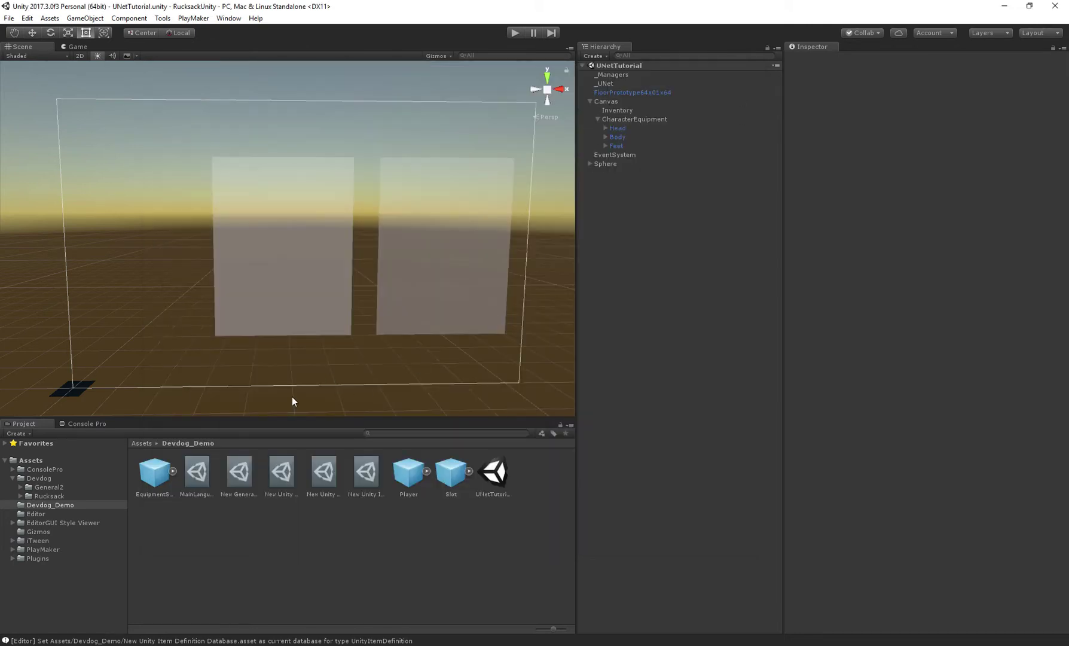
alt+drag(294, 403, 342, 251)
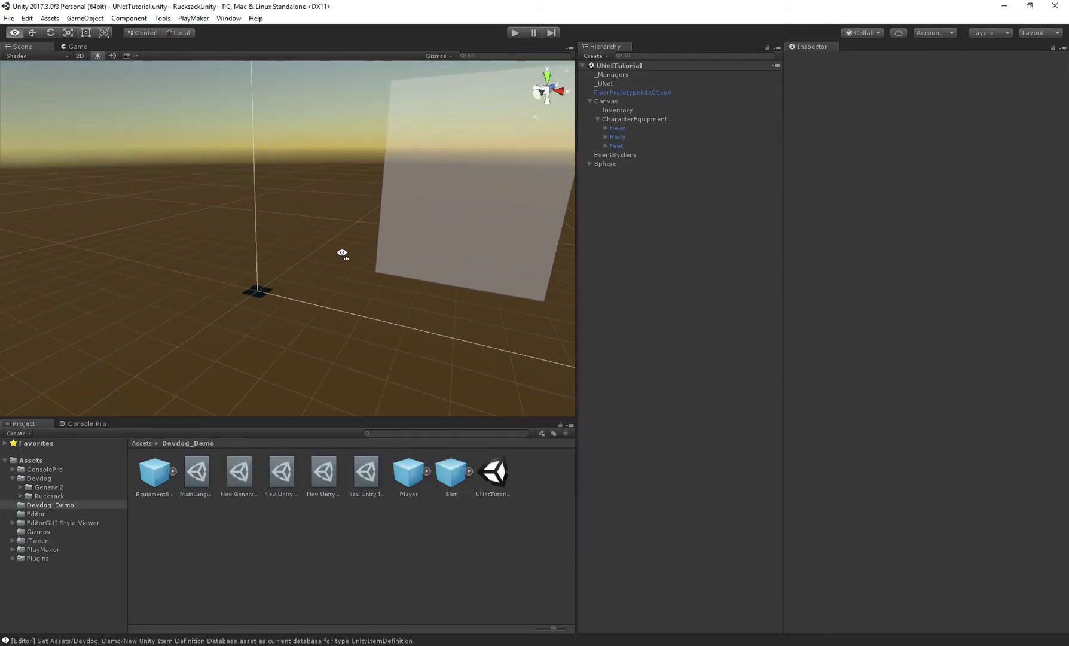
click(606, 164)
key(f)
alt+drag(320, 321, 392, 147)
key(w)
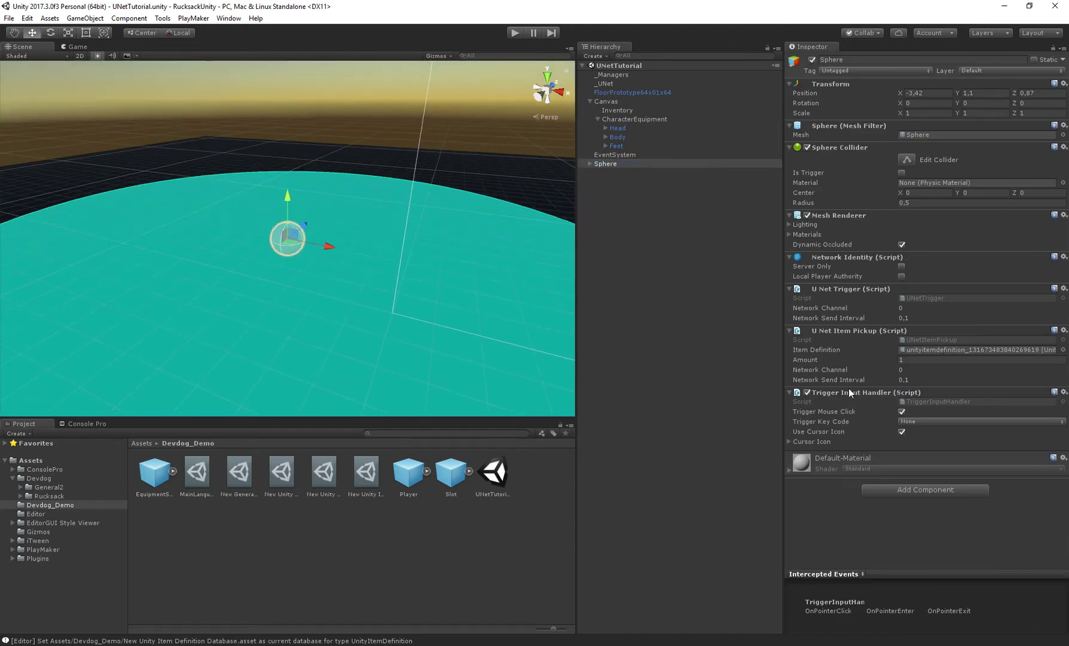
click(1063, 349)
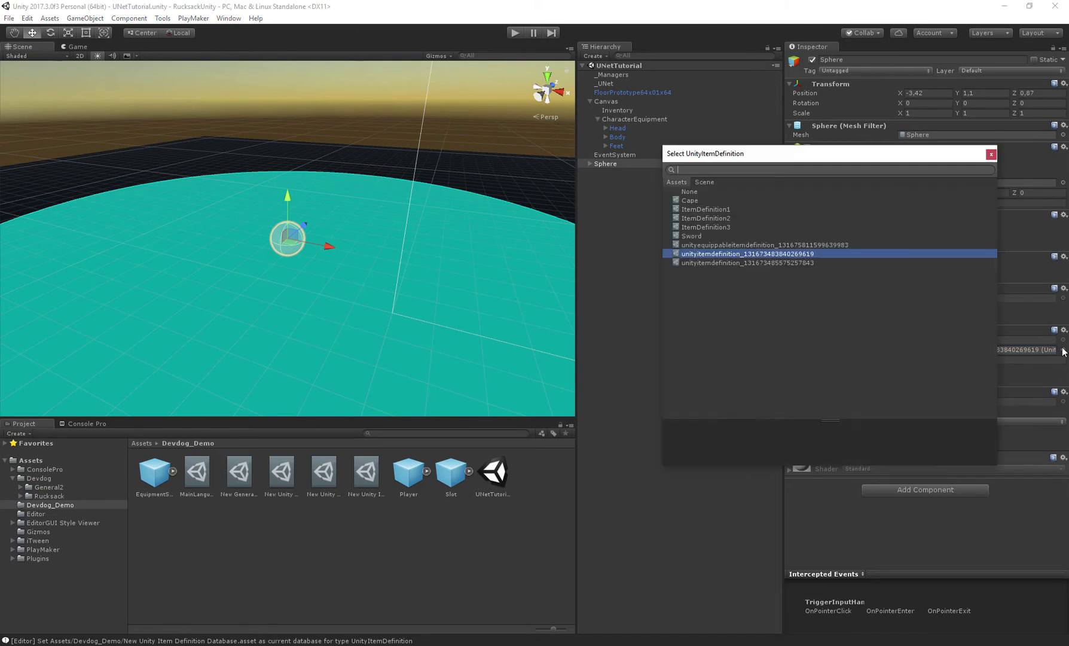
double_click(727, 245)
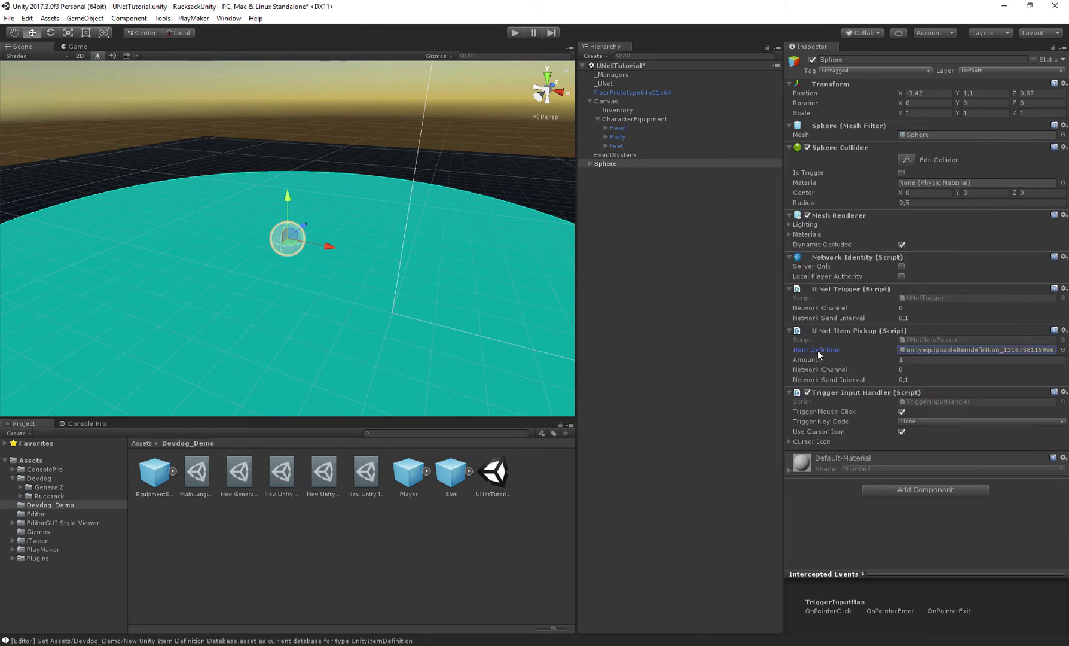
- Save the scene, enter play mode and start the game as LAN host
key(ctrl+s)
key(ctrl+p)
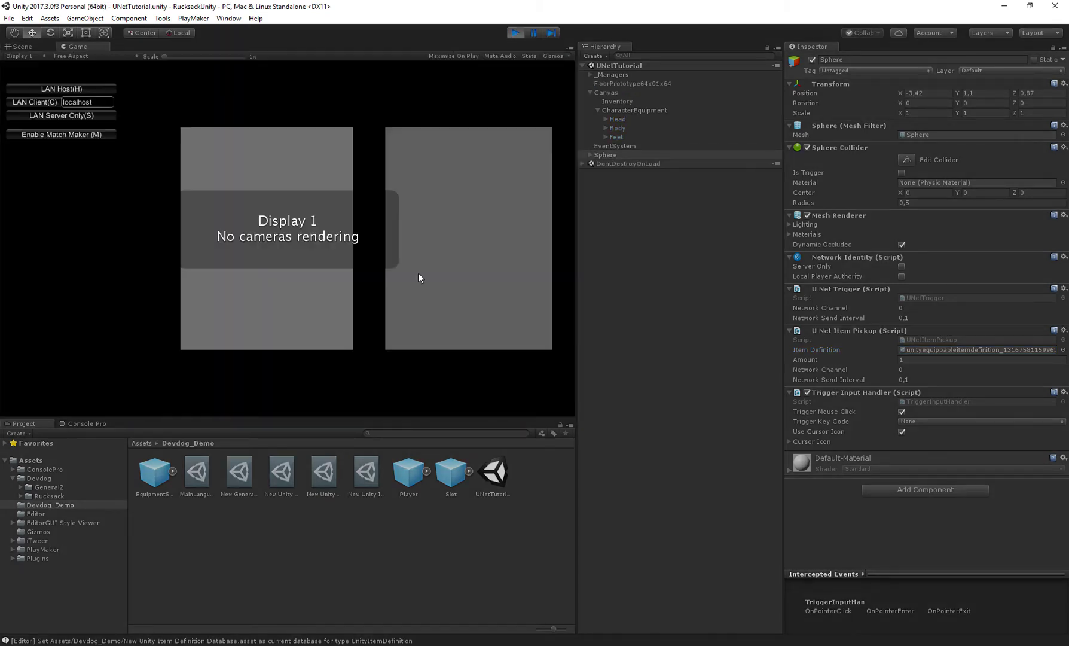
click(66, 87)
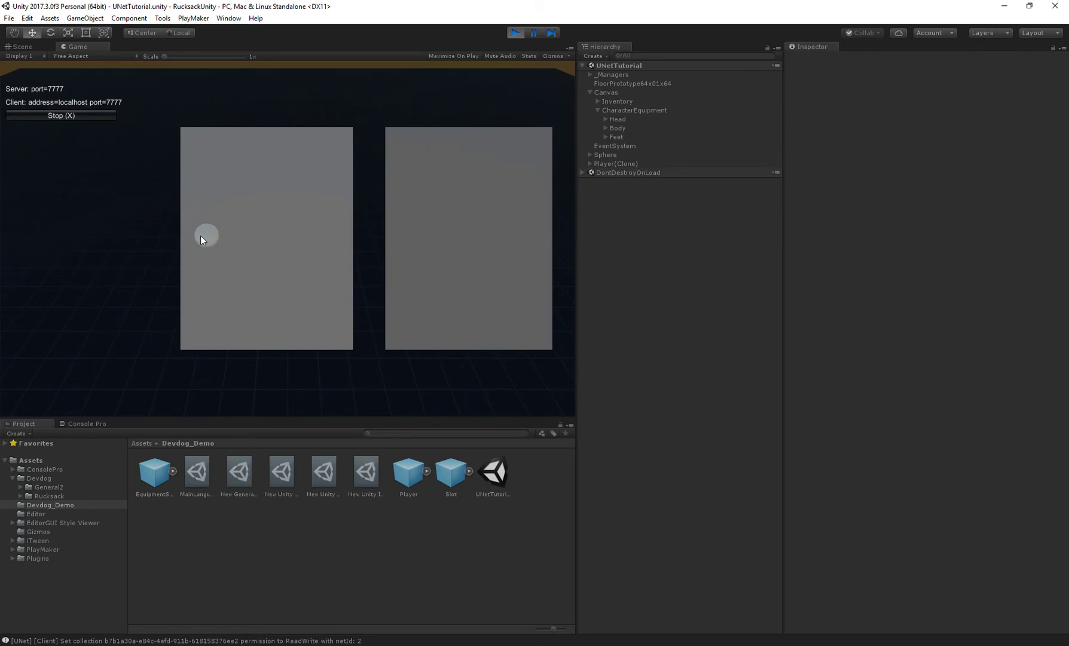
- Widen the game view and shift the running CharacterEquipment window to about X 19.91 to uncover the sphere
drag(577, 239, 634, 240)
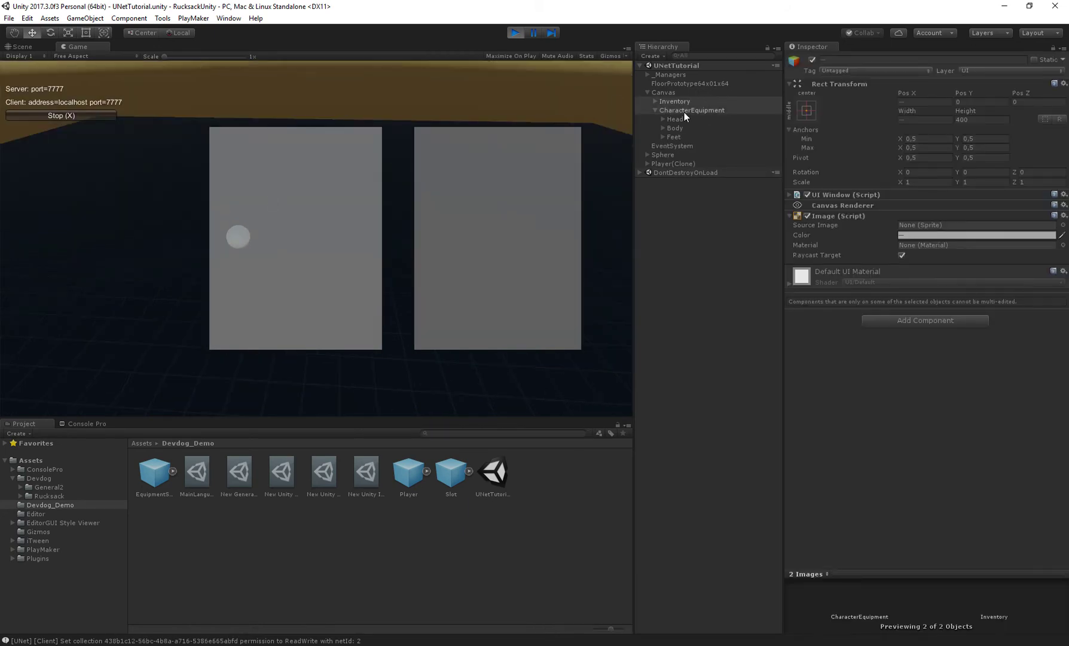
click(685, 110)
drag(908, 93, 304, 85)
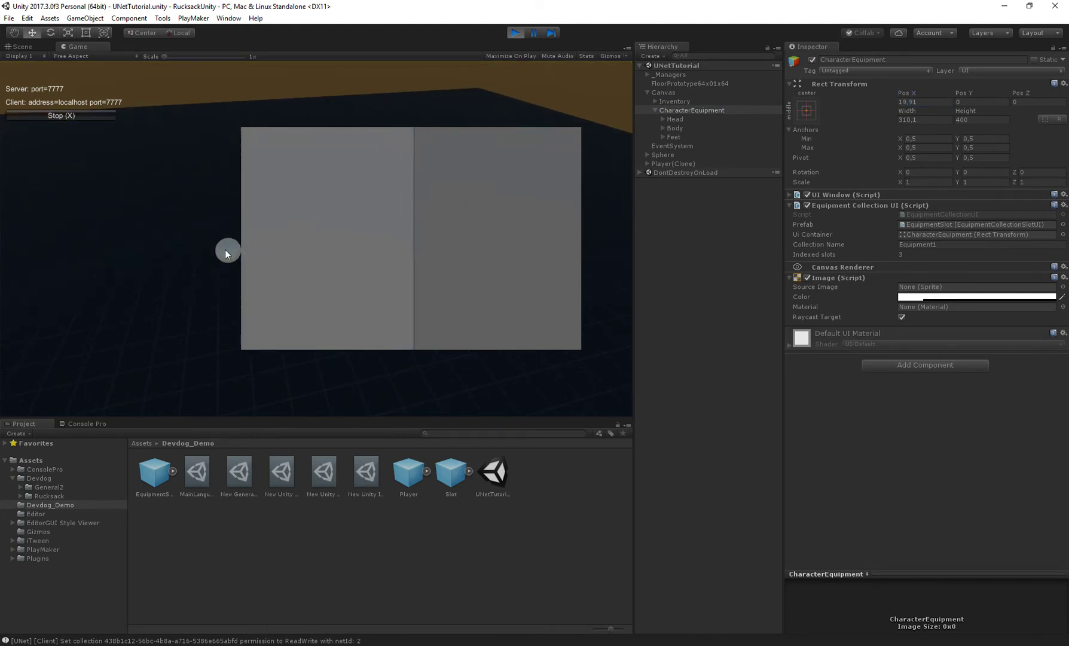
- Pick up the sword from the sphere and equip it from the inventory window
click(225, 250)
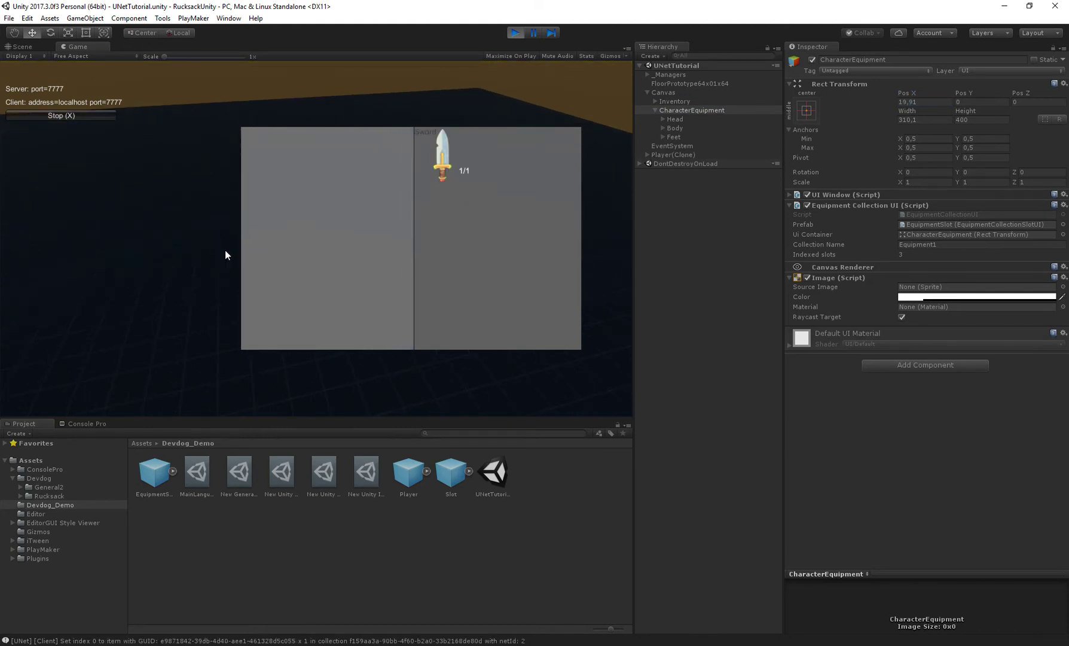
right_click(446, 156)
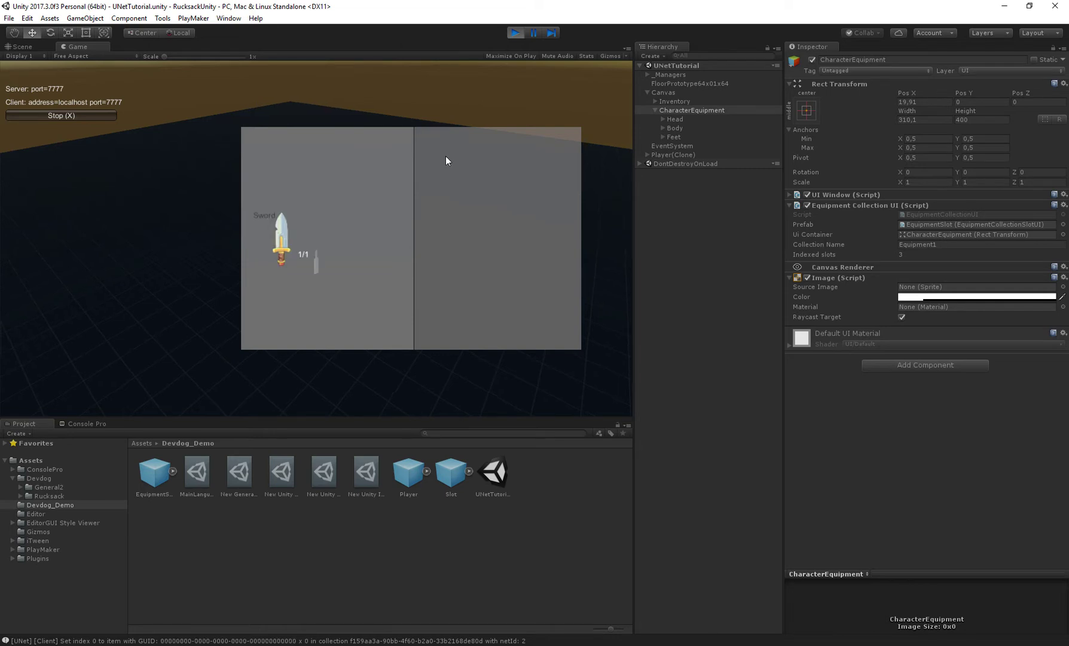
- Examine the Body equipment slot's components and its place on the canvas in the Scene view, then return to the game view
click(664, 127)
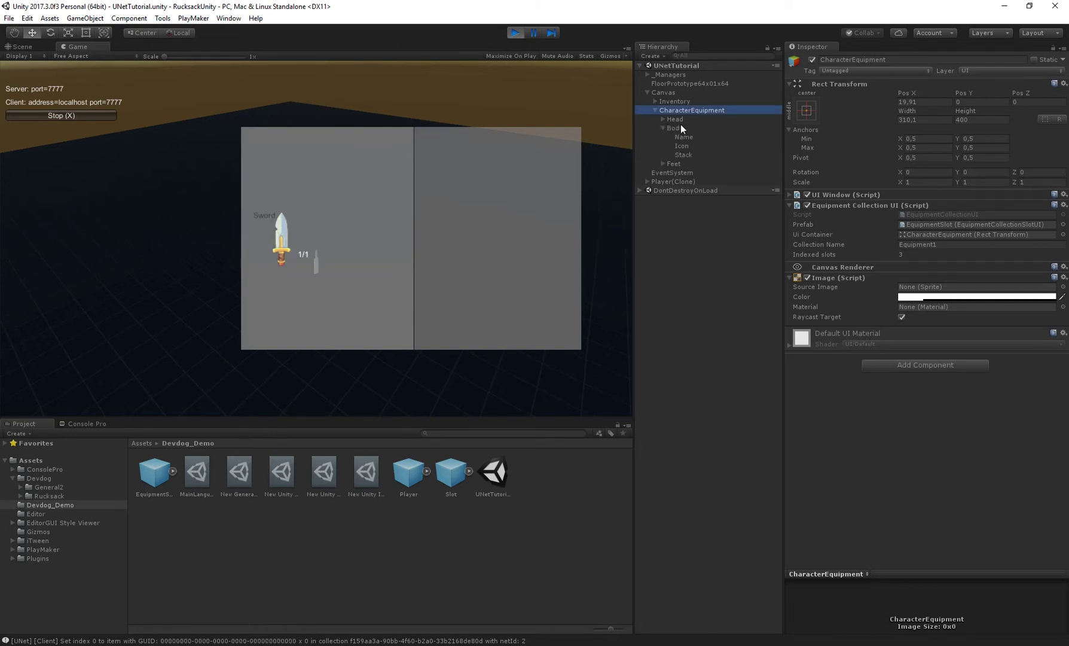
click(679, 127)
click(21, 46)
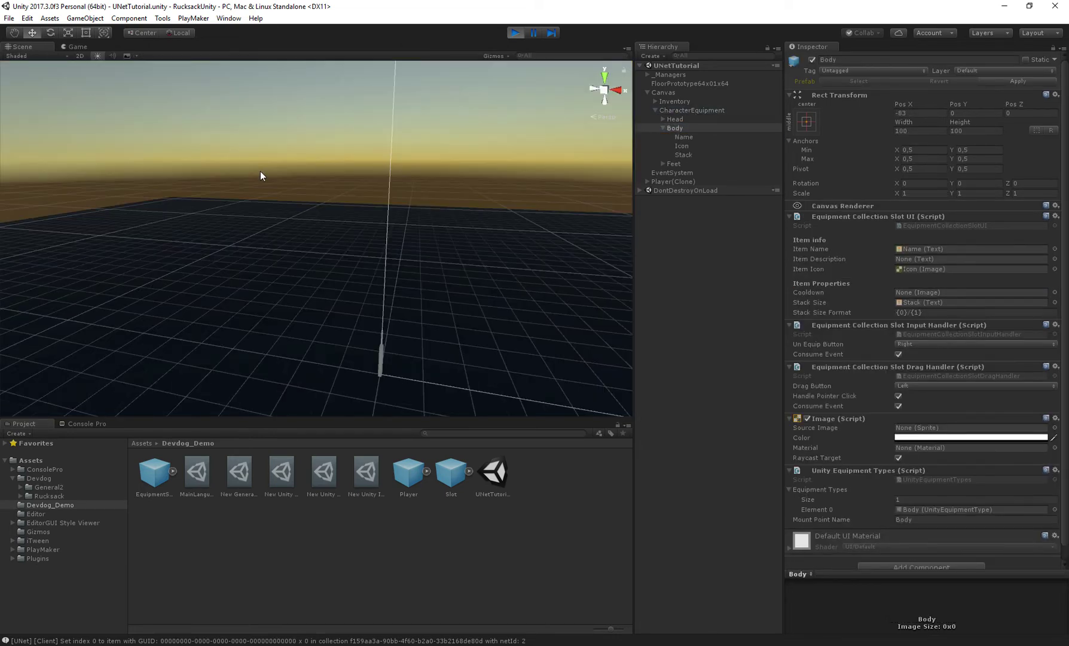
key(f)
scroll(473, 233, down, 4)
alt+drag(369, 161, 350, 145)
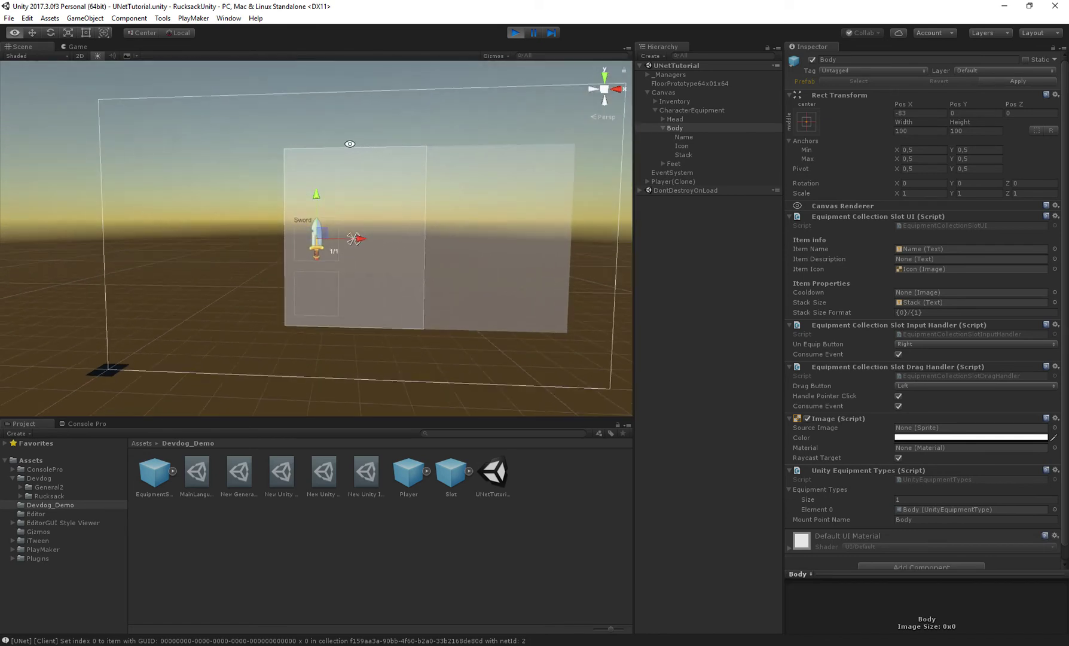
scroll(907, 253, down, 1)
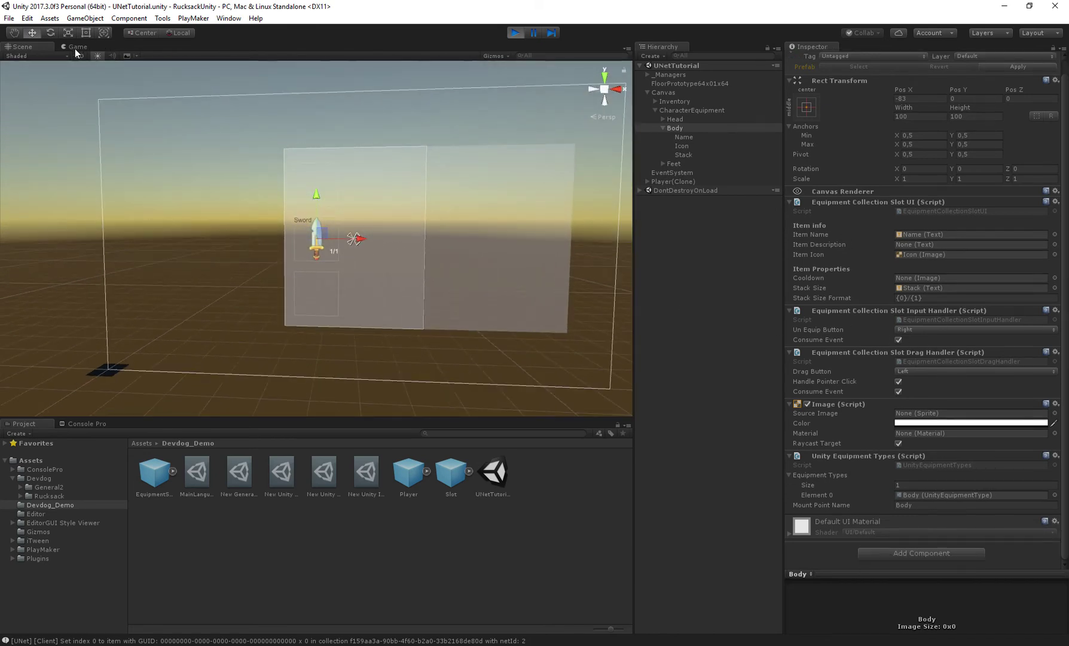
click(73, 47)
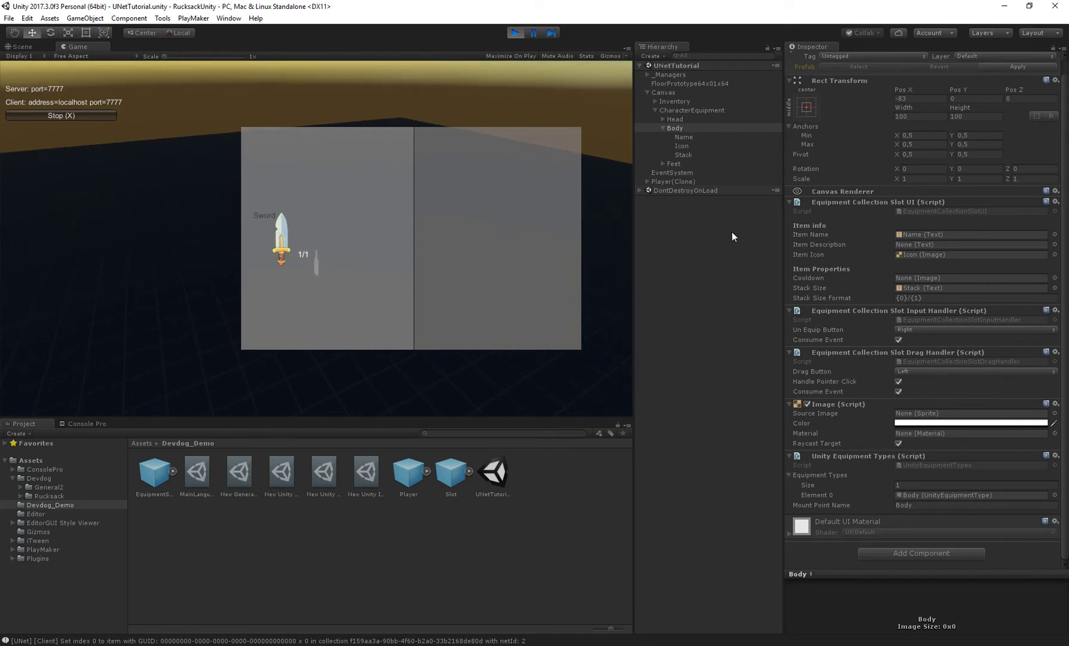
- Examine the spawned Player(Clone) in the Scene view, including its mount points and equipment components
click(671, 181)
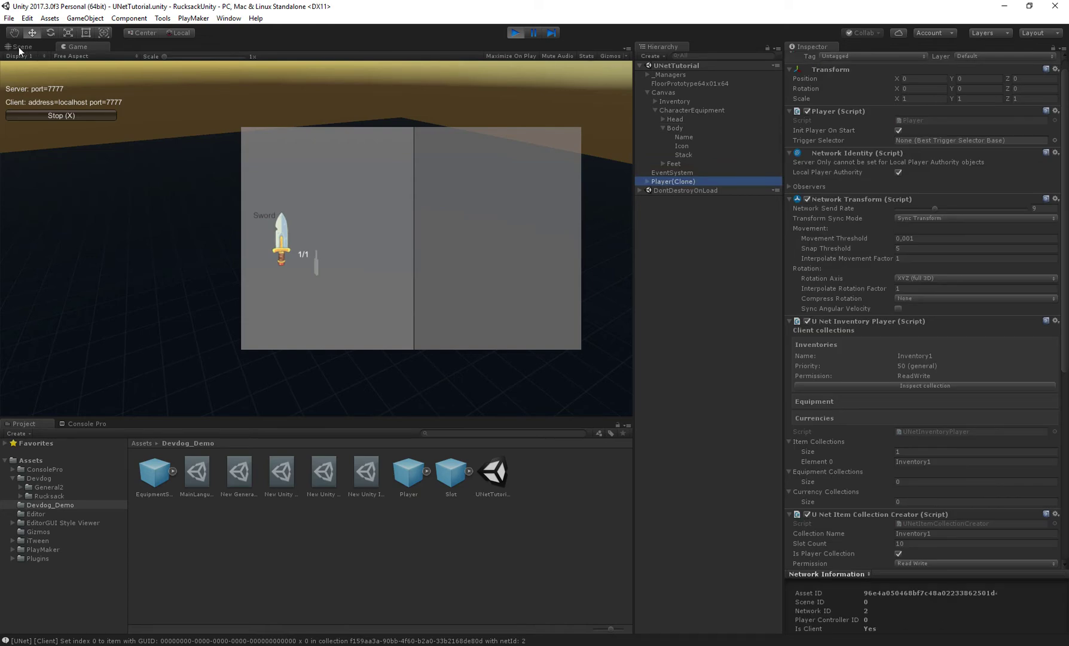
click(22, 46)
key(f)
click(648, 181)
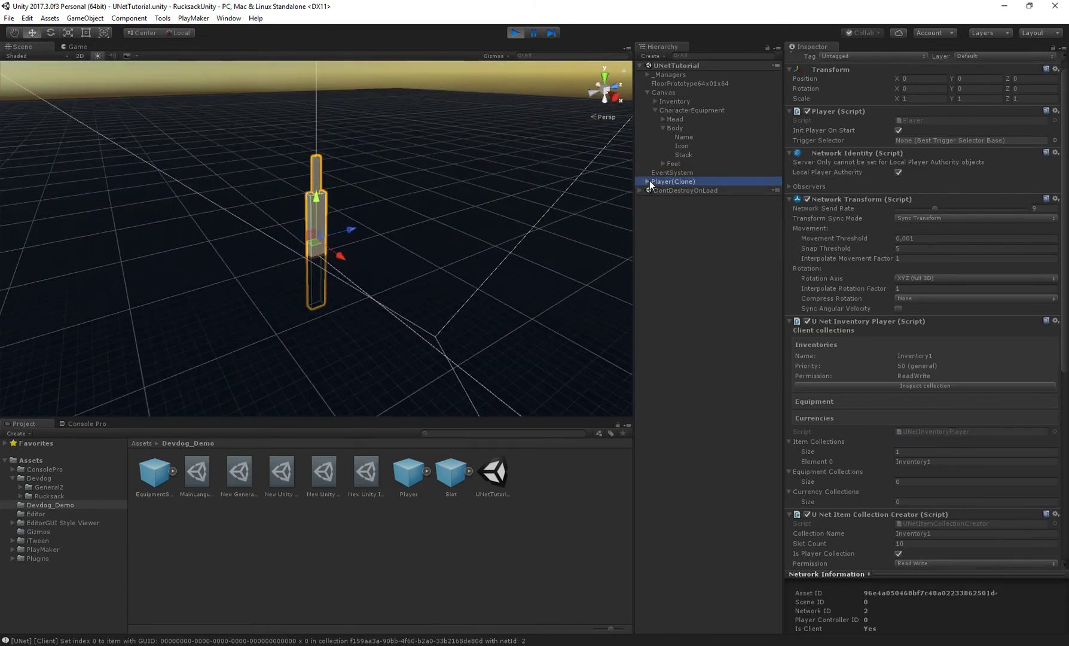
click(654, 199)
alt+drag(431, 198, 472, 210)
scroll(973, 320, down, 10)
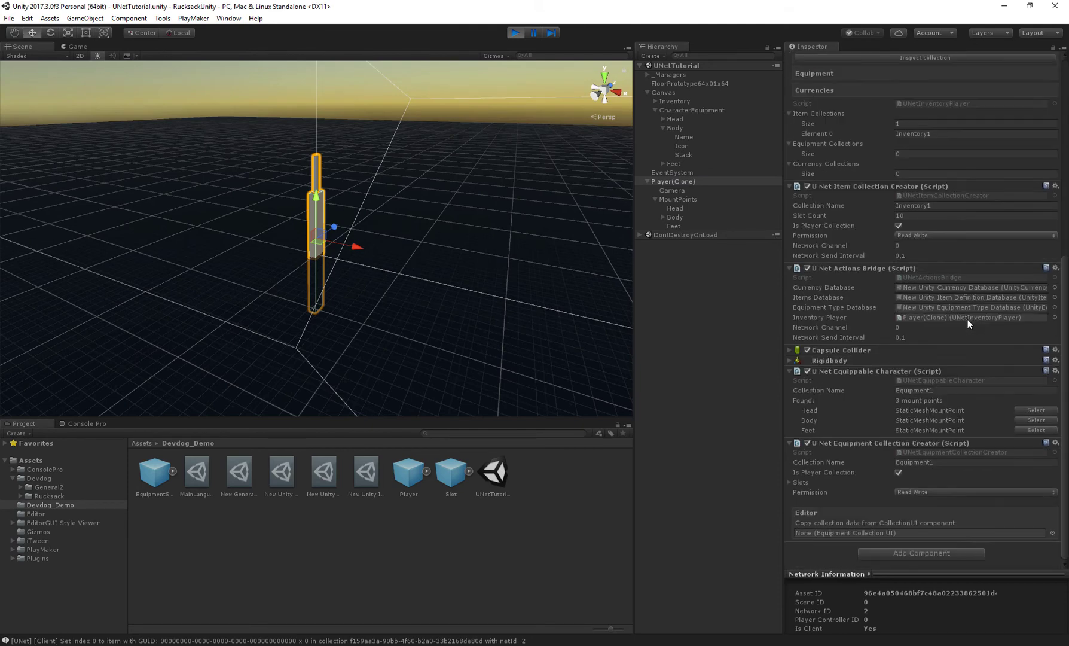
scroll(888, 345, up, 10)
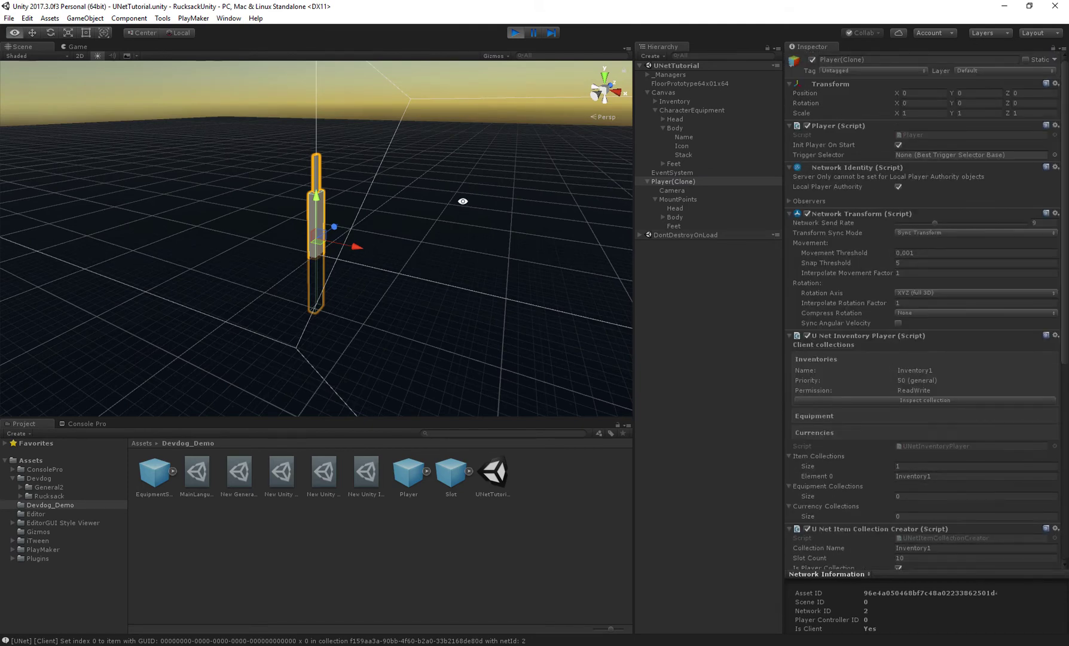
alt+drag(462, 202, 478, 220)
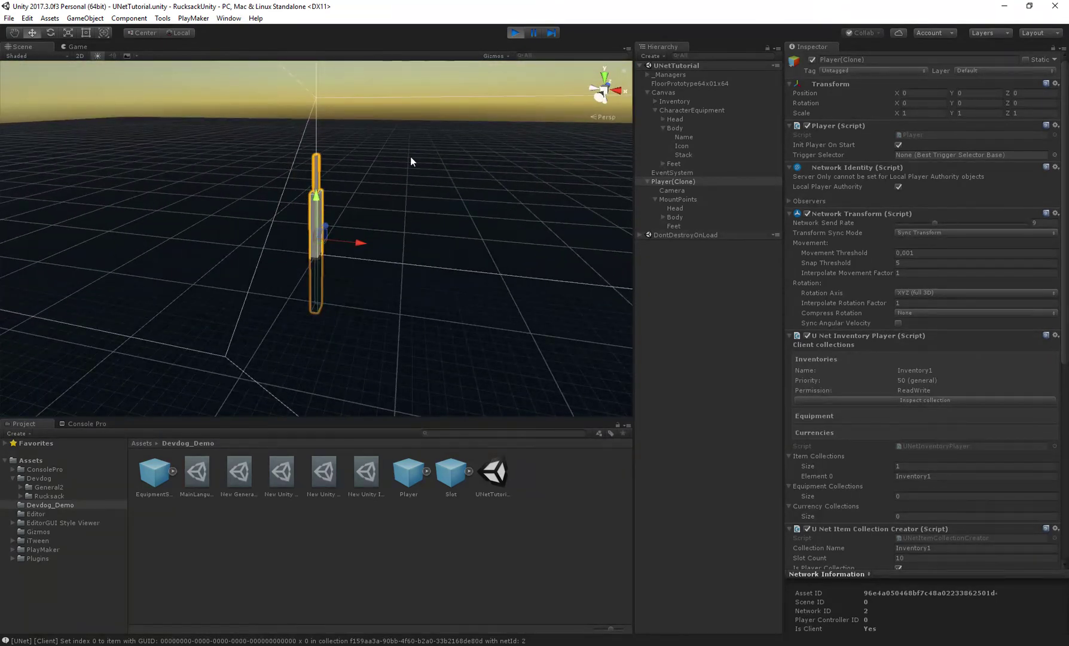
- Inspect the Sword(Clone) under the player's Body mount point, check that mount point's component, and exit play mode
click(664, 217)
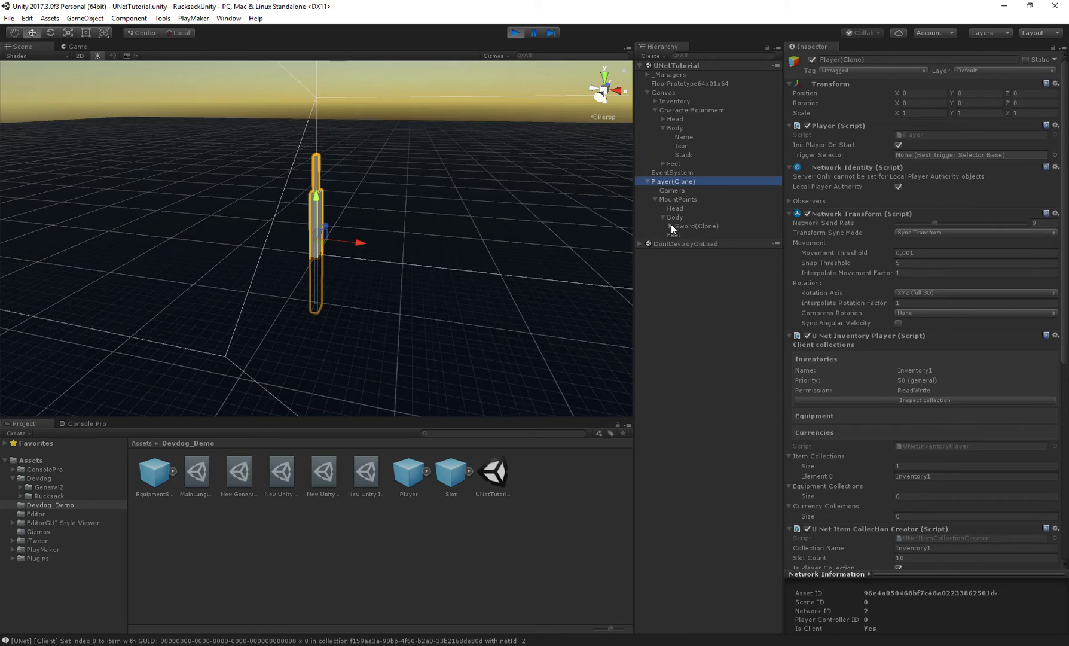
click(695, 226)
mouse_move(371, 176)
alt+mouse_down()
mouse_move(398, 175)
mouse_move(397, 192)
alt+mouse_up()
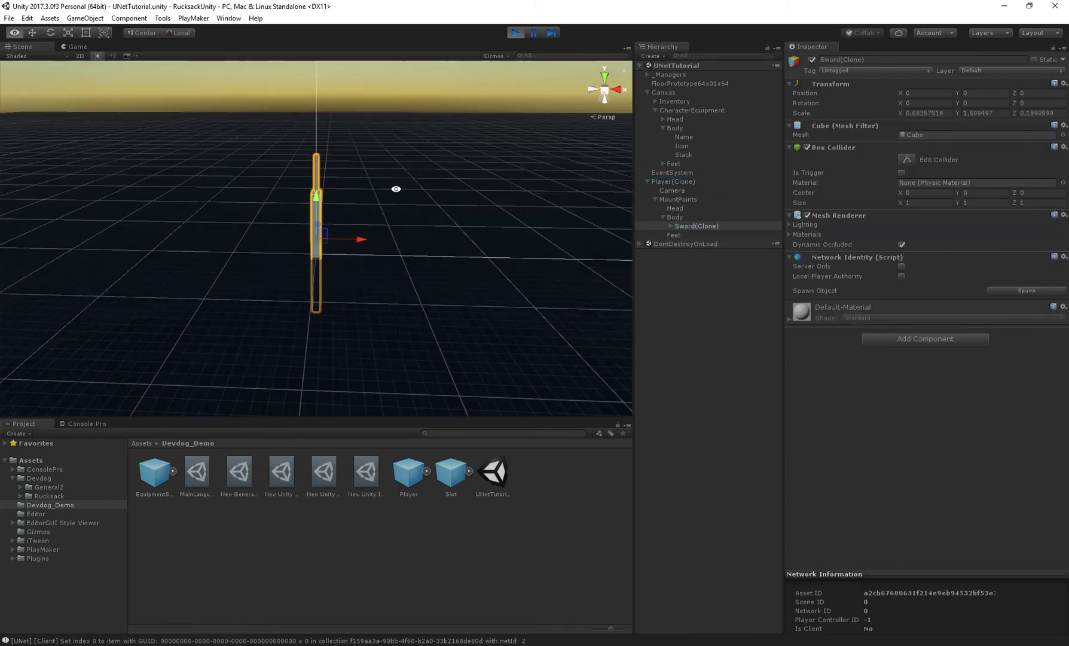
click(674, 198)
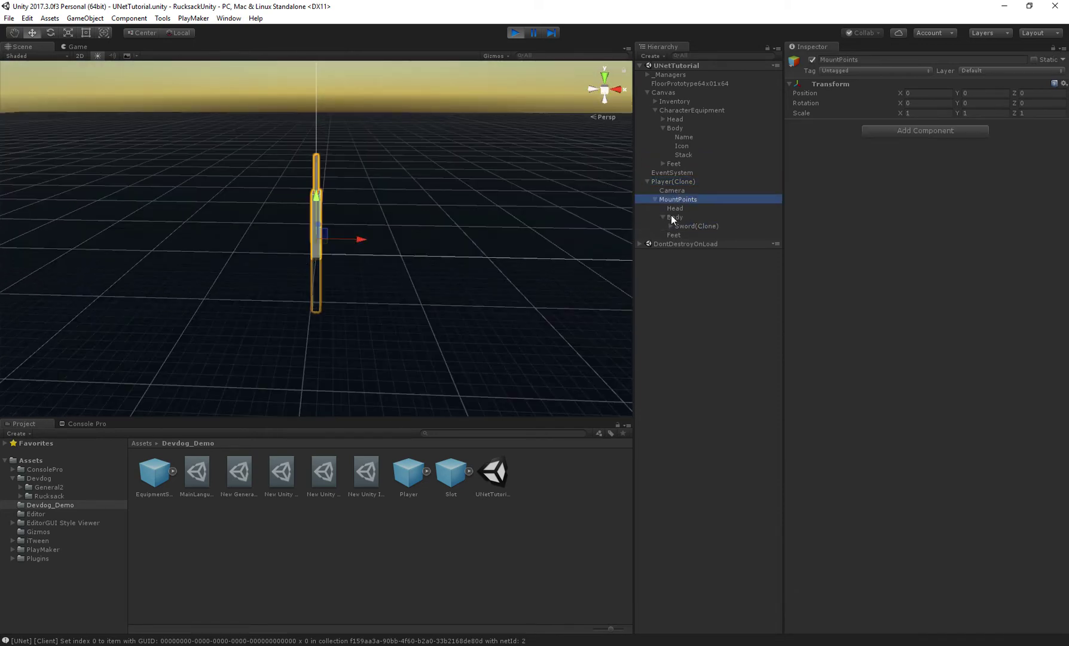
click(671, 215)
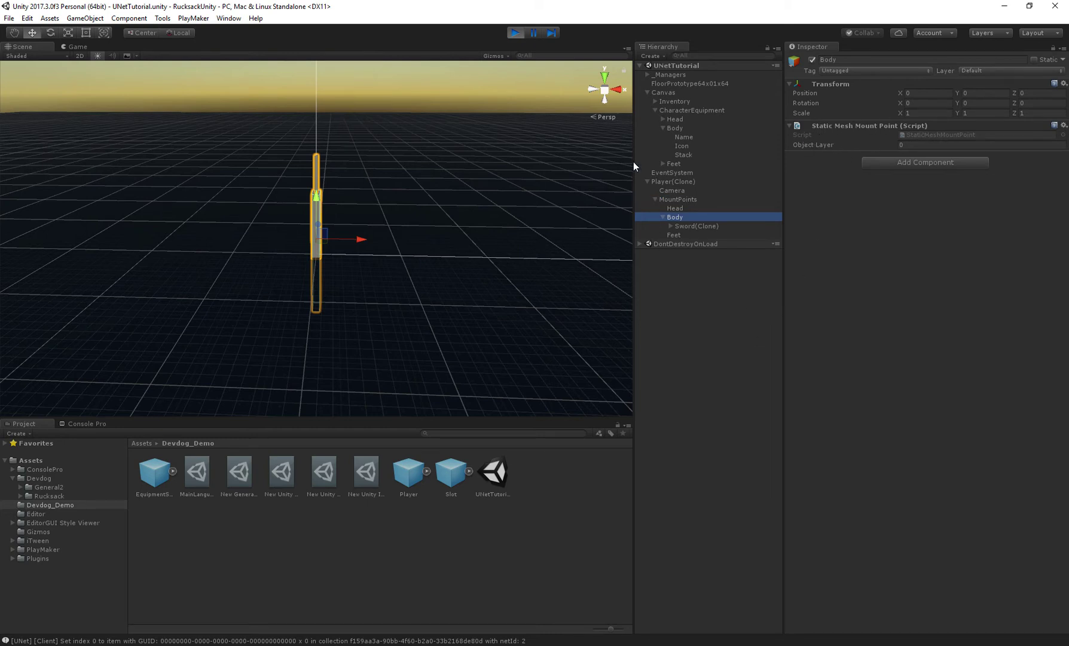
click(513, 32)
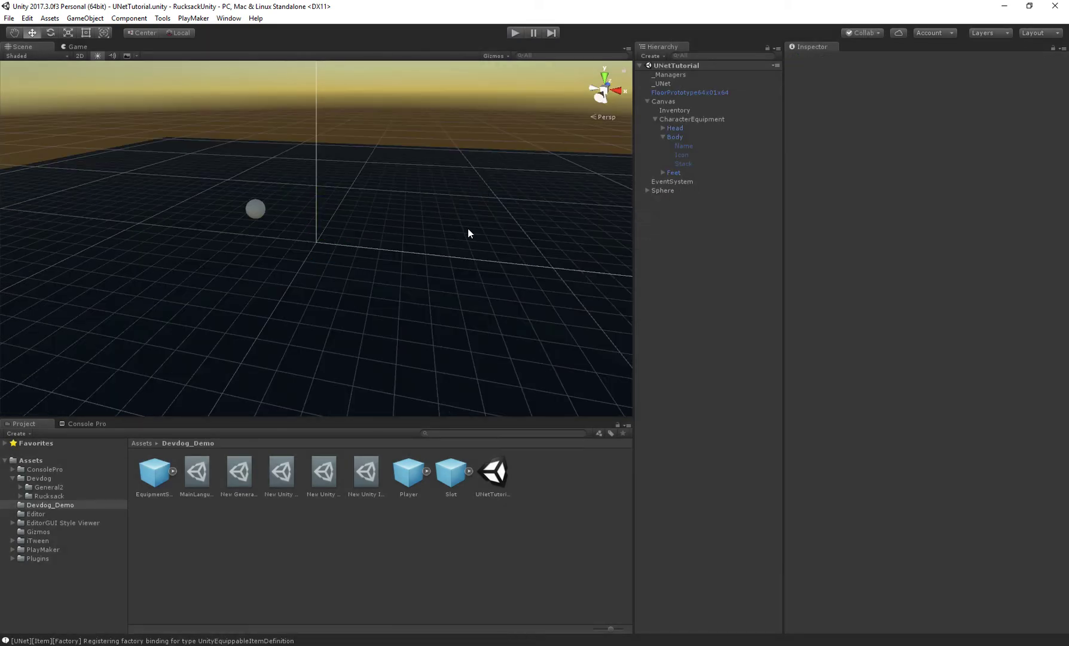
scroll(395, 213, up, 2)
scroll(395, 213, down, 1)
alt+drag(293, 223, 344, 210)
click(357, 251)
alt+drag(415, 237, 496, 237)
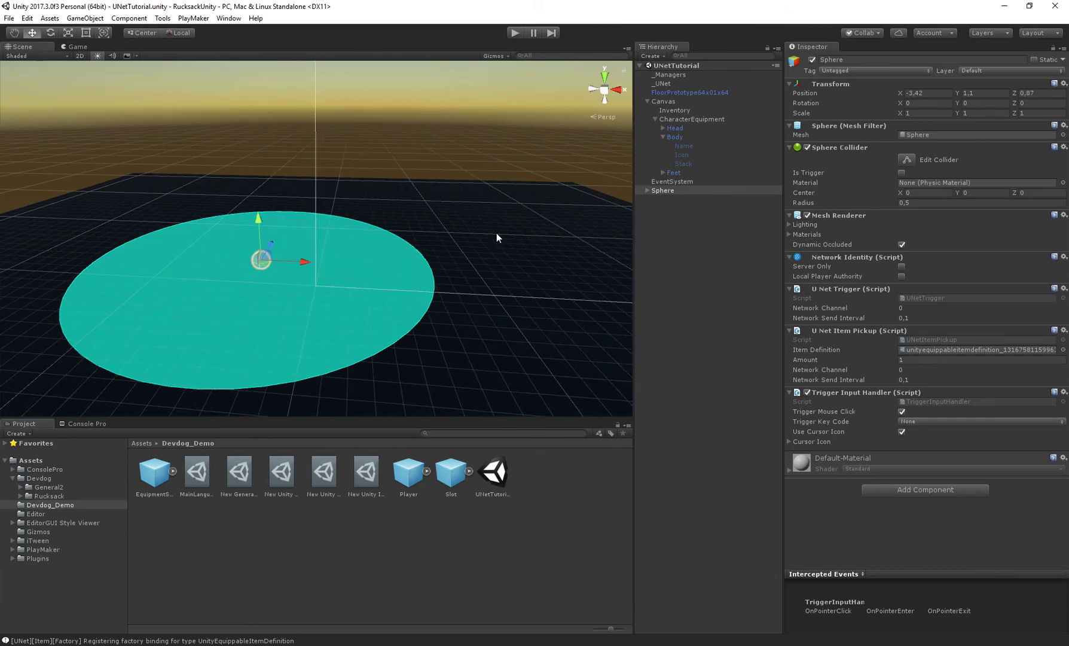
click(584, 254)
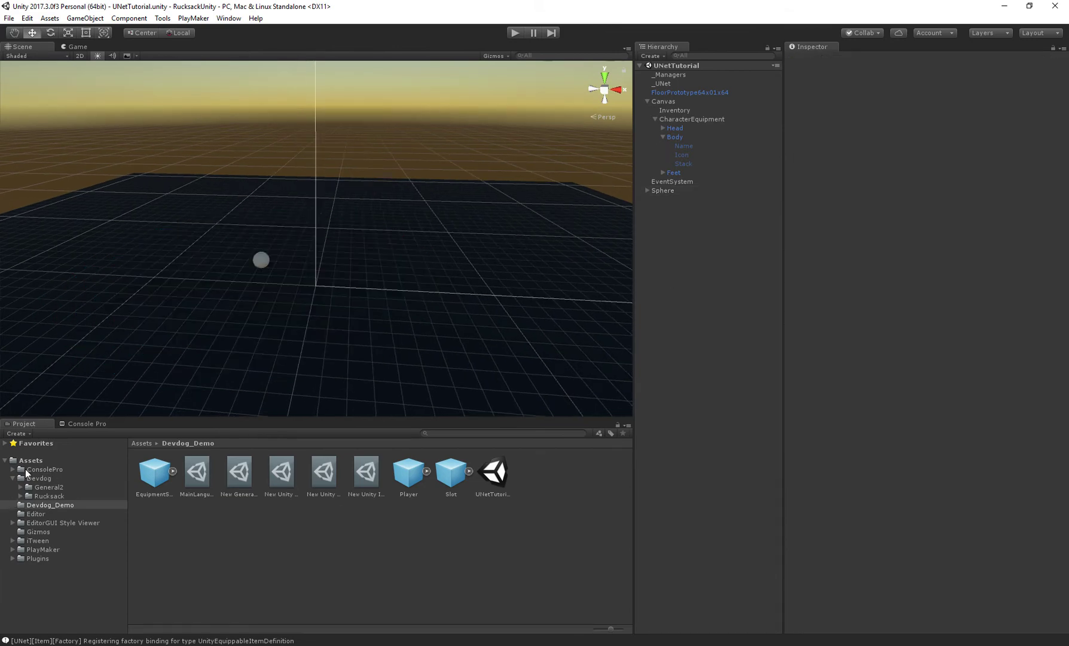
- Create a cube on the floor and scale it into a box about 1.62 × 1 × 2.73
alt+drag(201, 347, 359, 233)
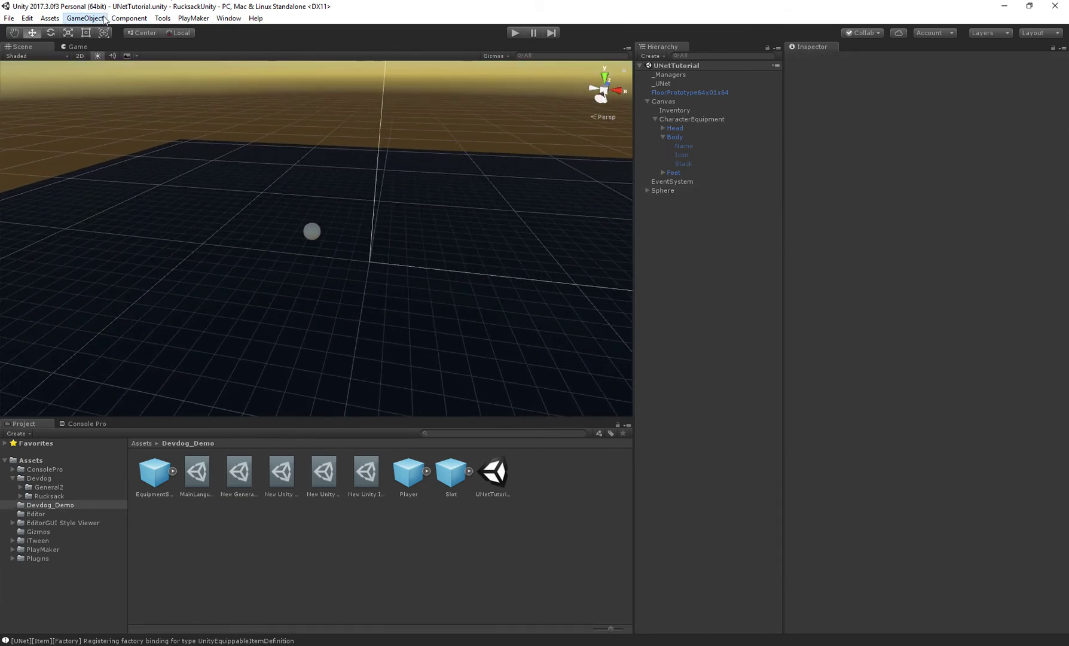
click(85, 18)
mouse_move(82, 53)
click(206, 56)
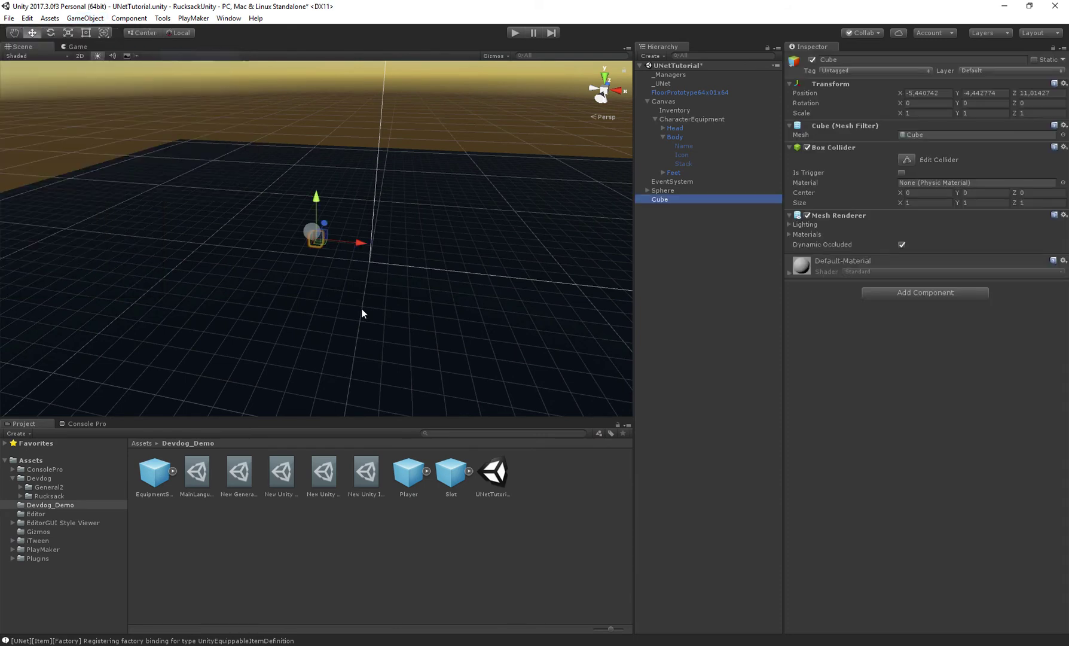
key(r)
drag(228, 291, 258, 324)
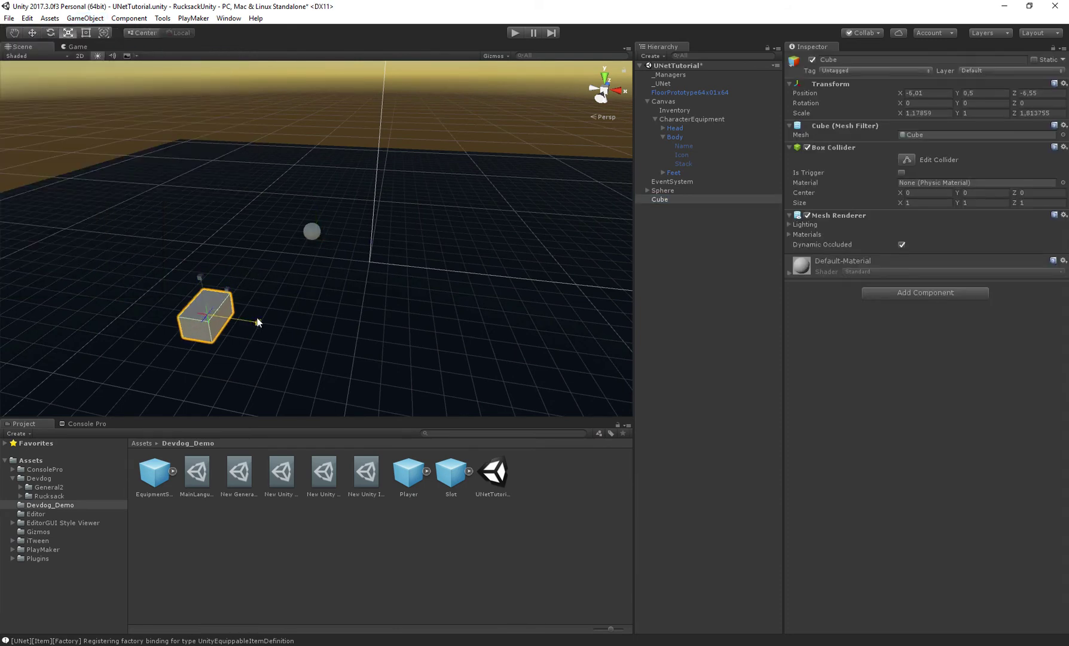
drag(238, 277, 236, 273)
- Move the box beside the sphere to about X -7.84, Z 0.62 and rotate it about 63° around Y
key(w)
drag(210, 314, 350, 258)
key(e)
key(w)
key(e)
key(f)
key(r)
alt+drag(350, 259, 395, 287)
key(w)
- Rename the cube as LootBox
click(881, 61)
text(L)
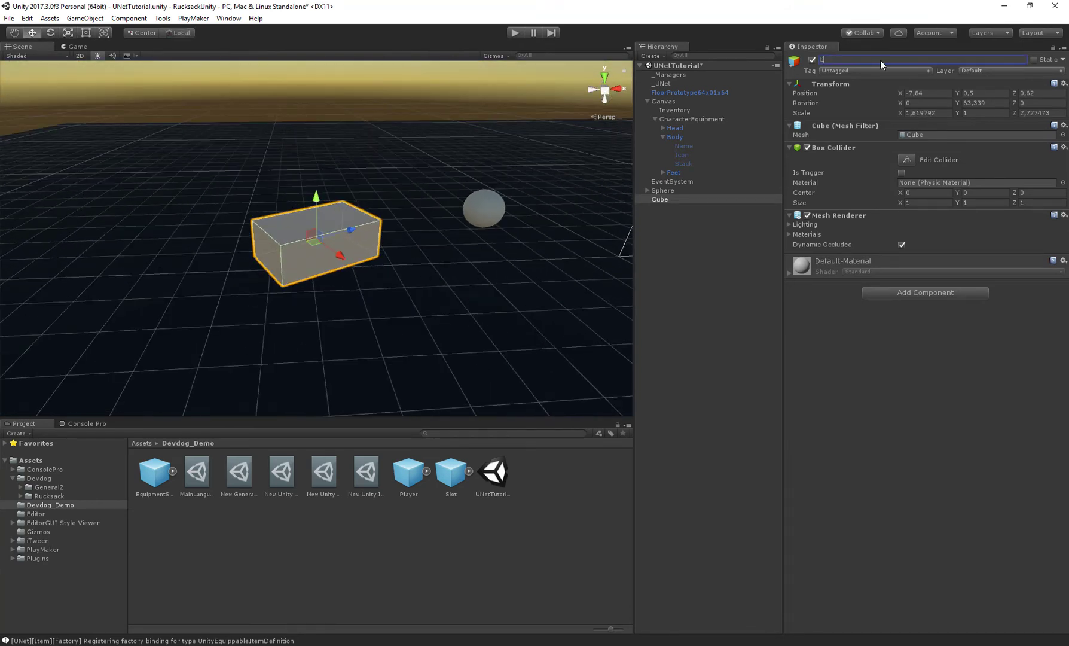
text(ootBox)
key(Return)
click(915, 293)
text(collecti)
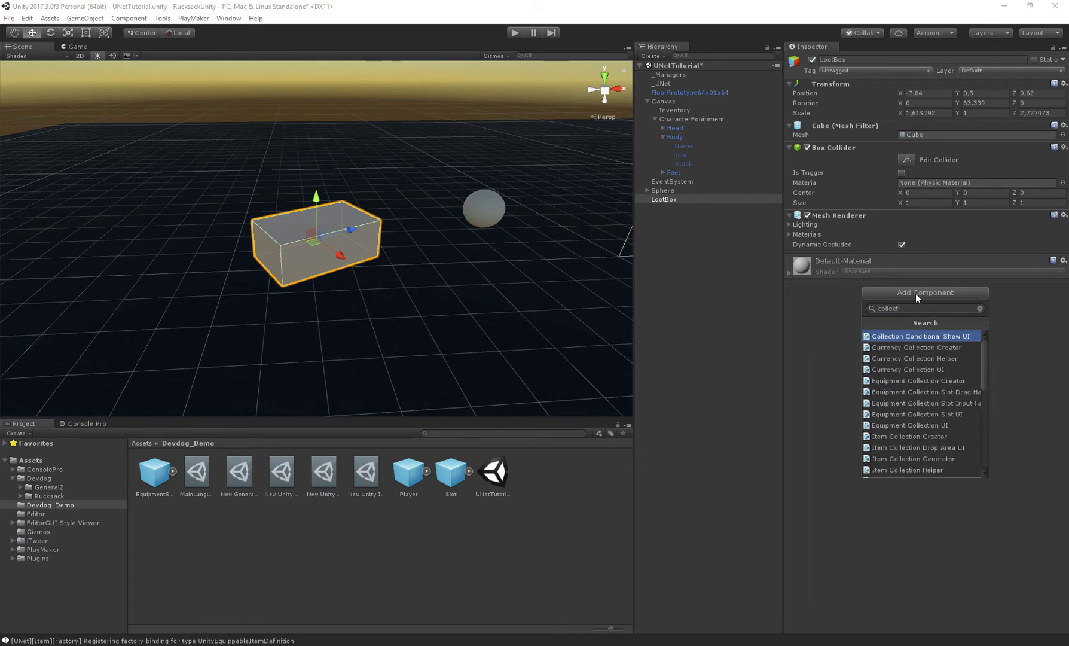
text(on cr)
key(Down)
key(Down)
key(Return)
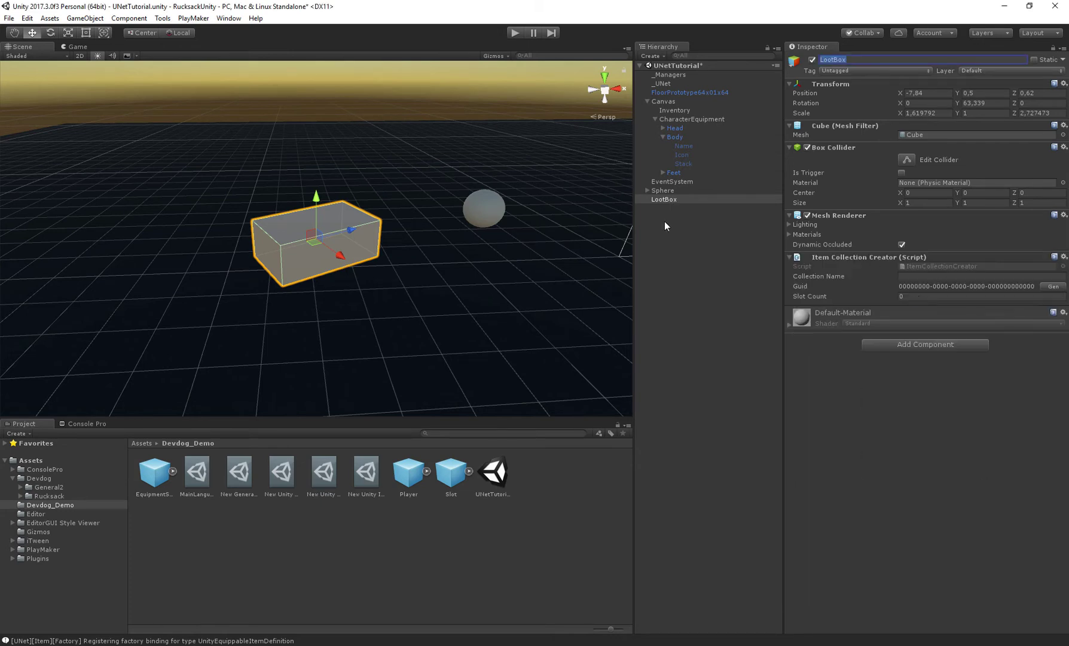
right_click(849, 257)
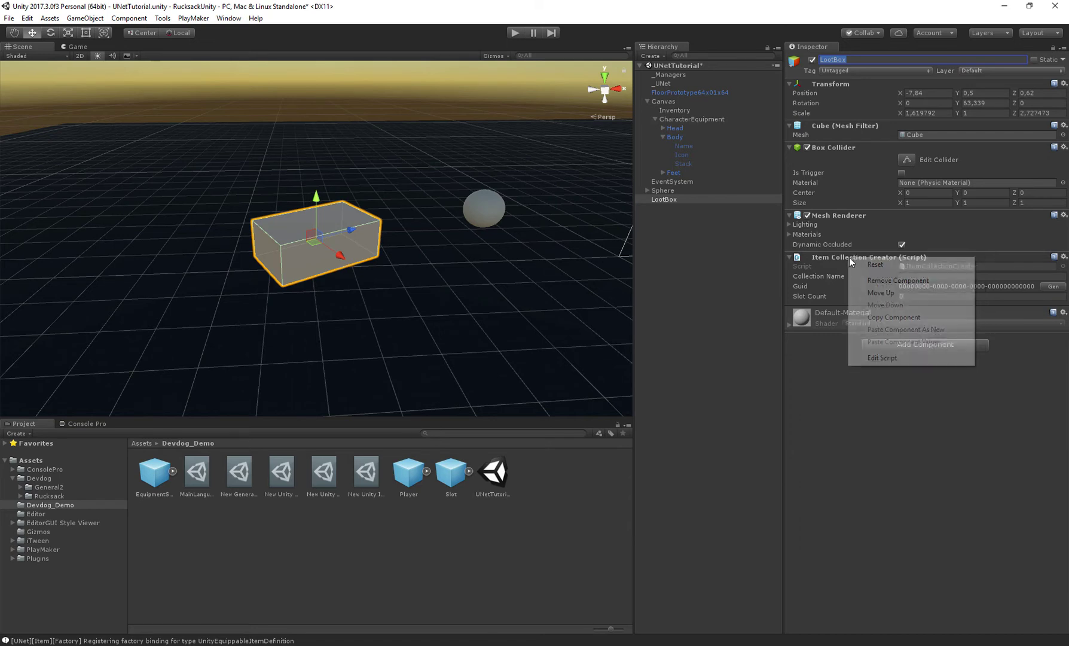
click(880, 276)
- Add a U Net Item Collection Creator component to the LootBox
click(903, 292)
text(unetitemcolle)
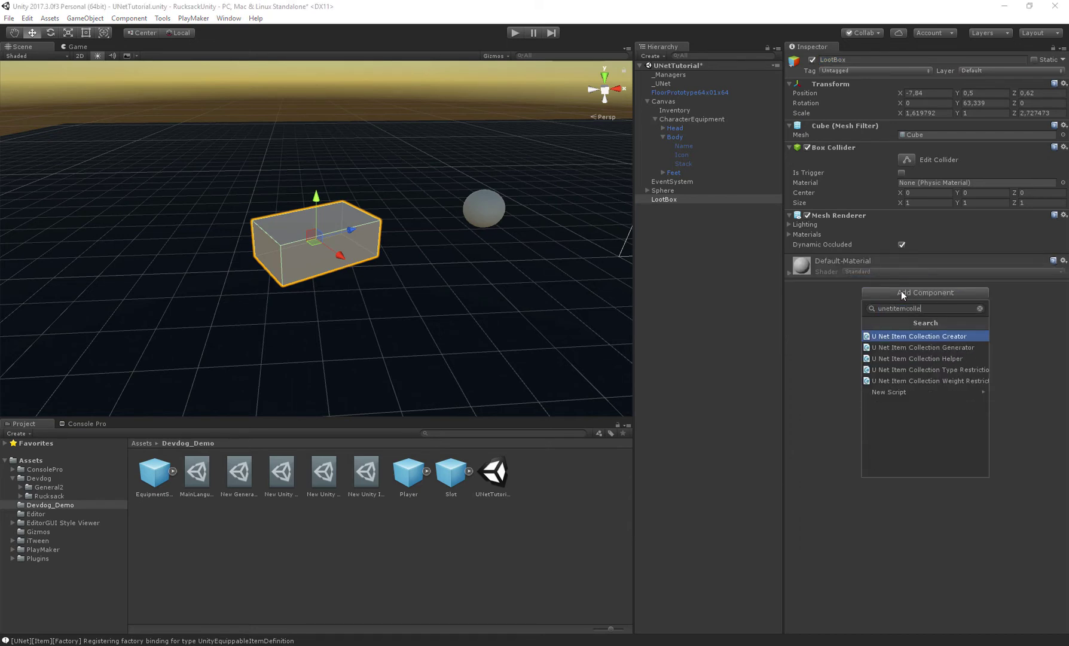
key(Return)
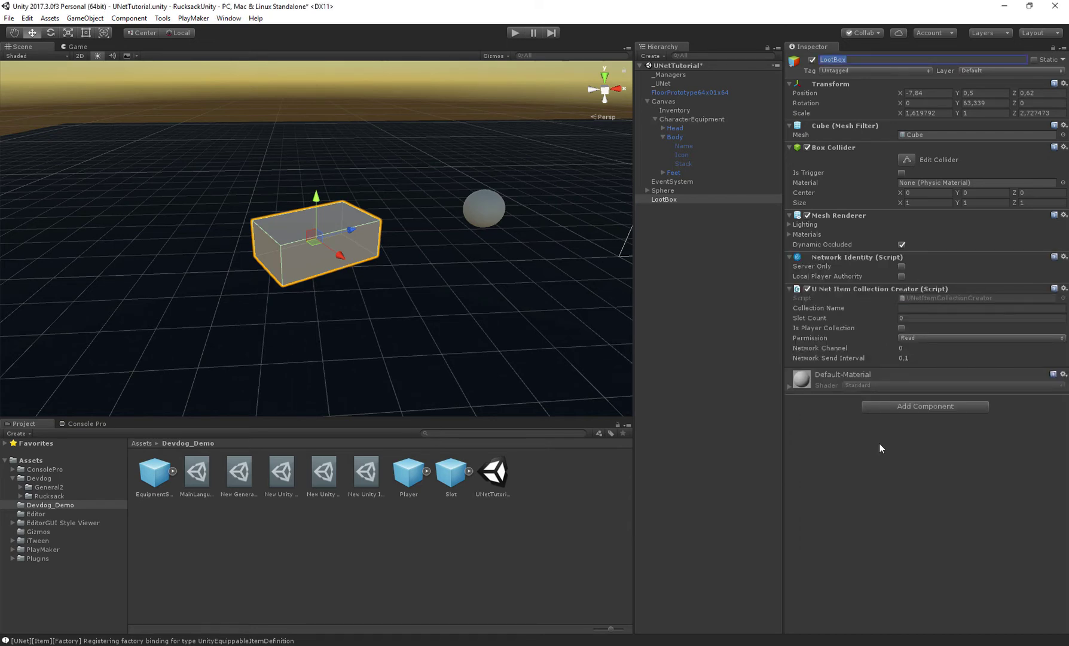
- Name the LootBox's item collection Loot and give it a slot count of 5
click(816, 308)
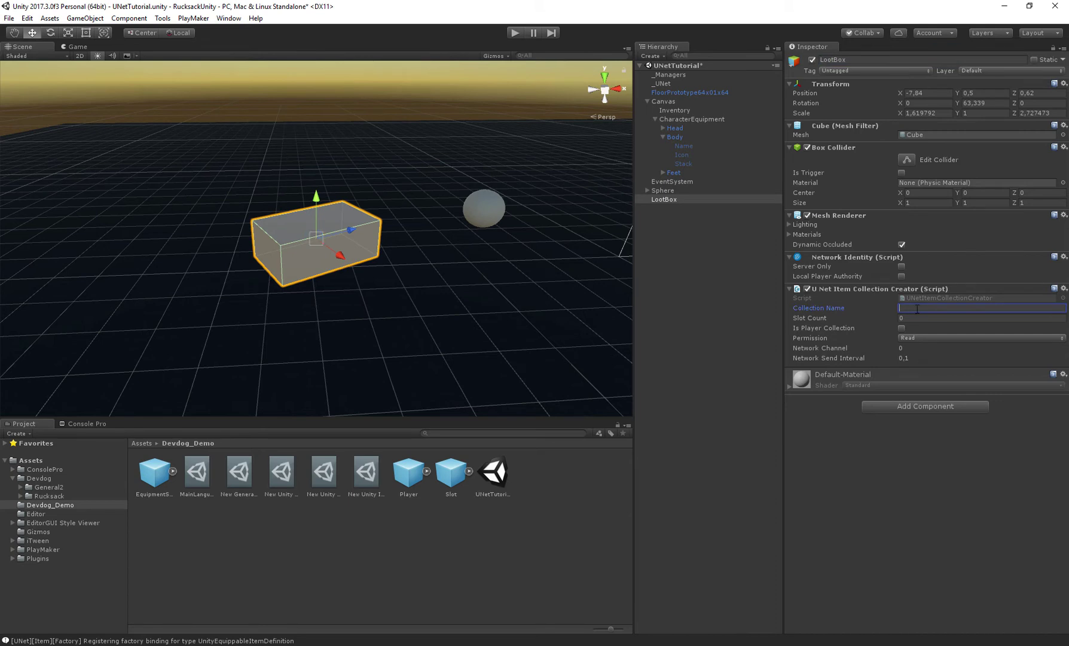
text(Loot)
key(Return)
key(Tab)
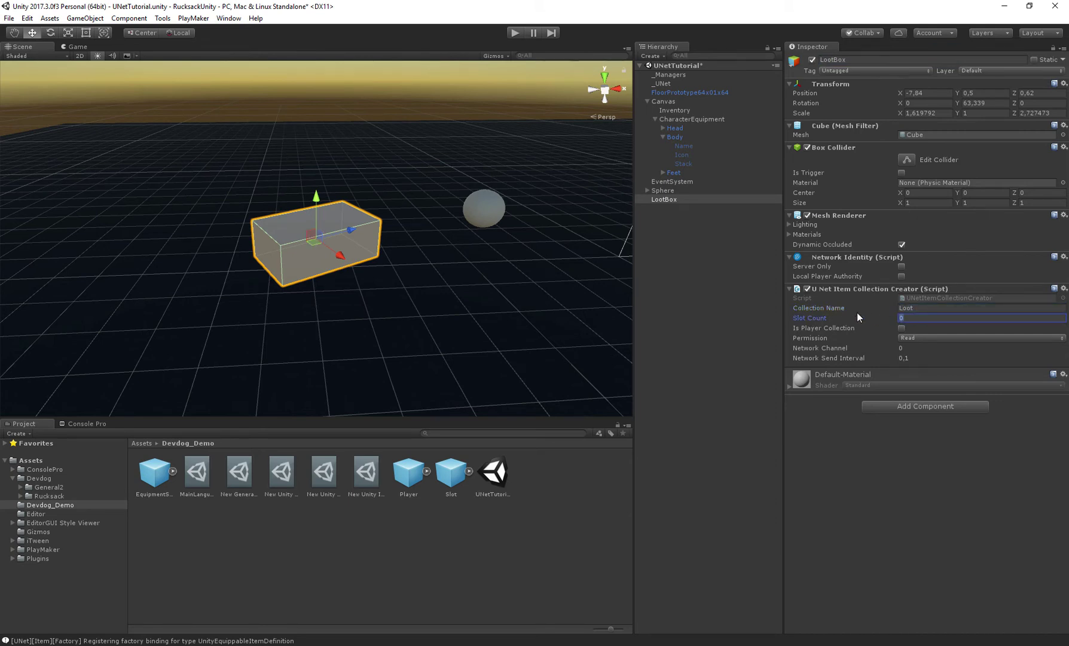
text(5)
key(Tab)
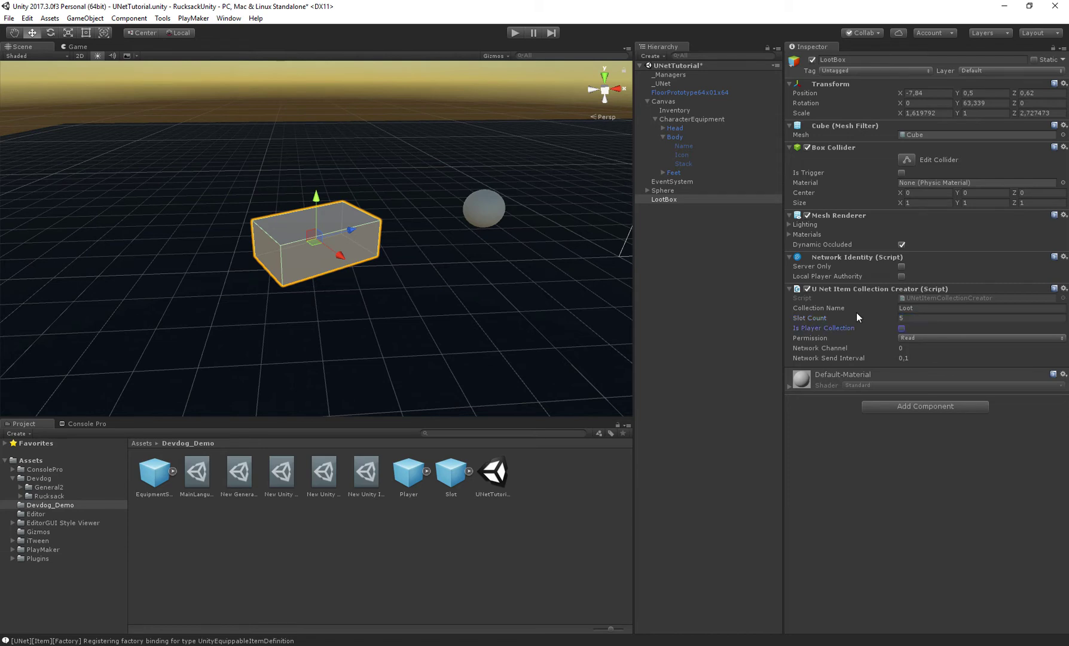
- Keep the Loot collection a non-player collection and set its permission to None
click(901, 328)
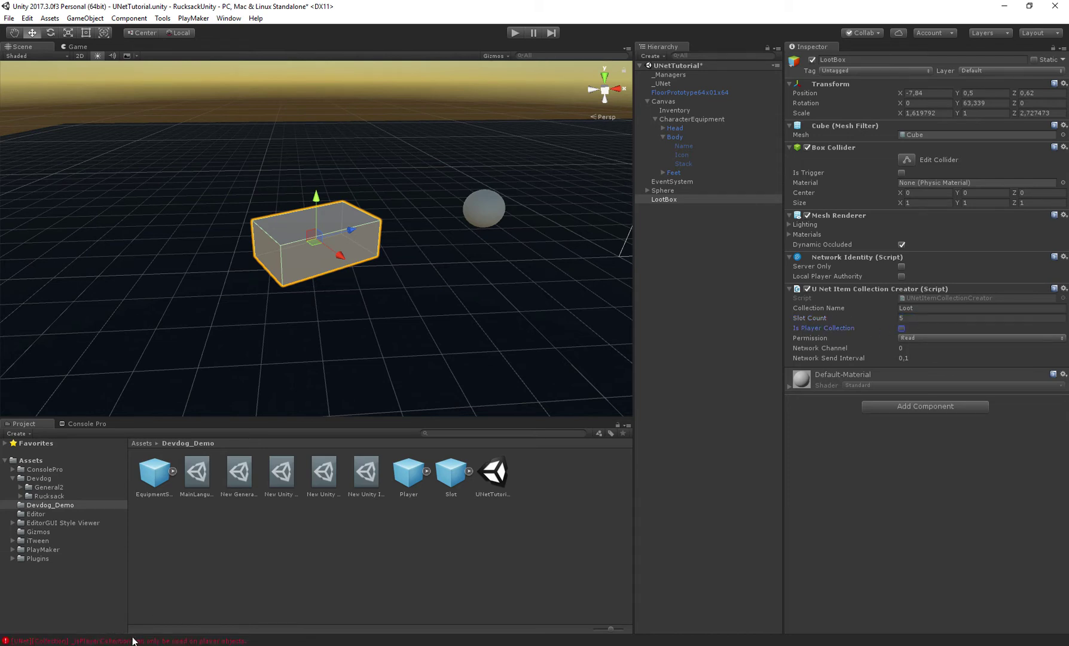
click(922, 336)
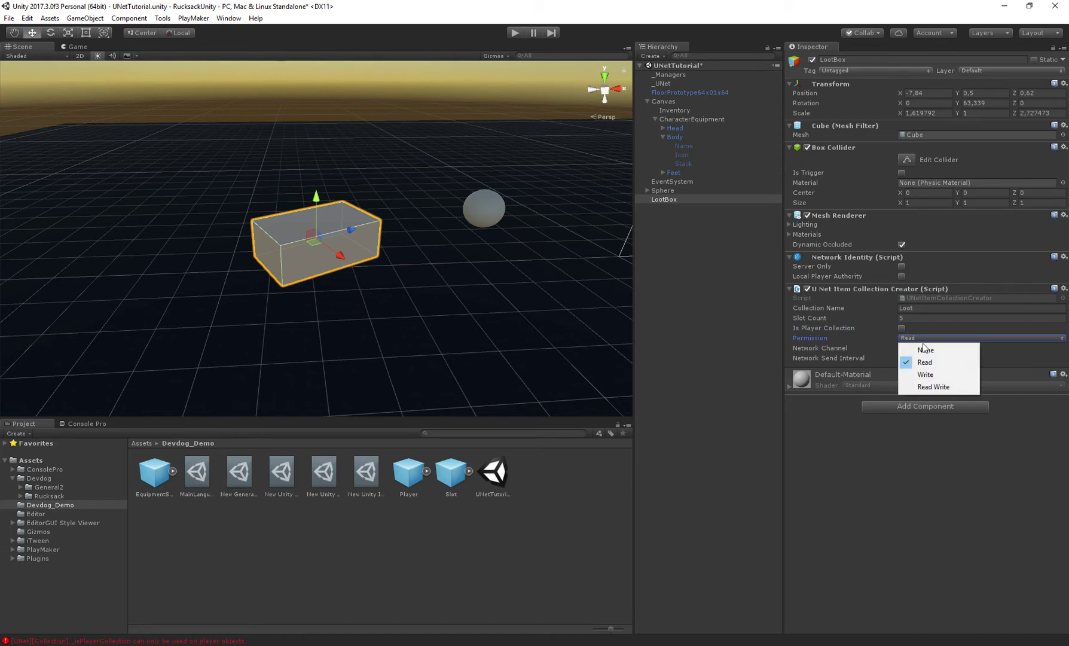
click(926, 350)
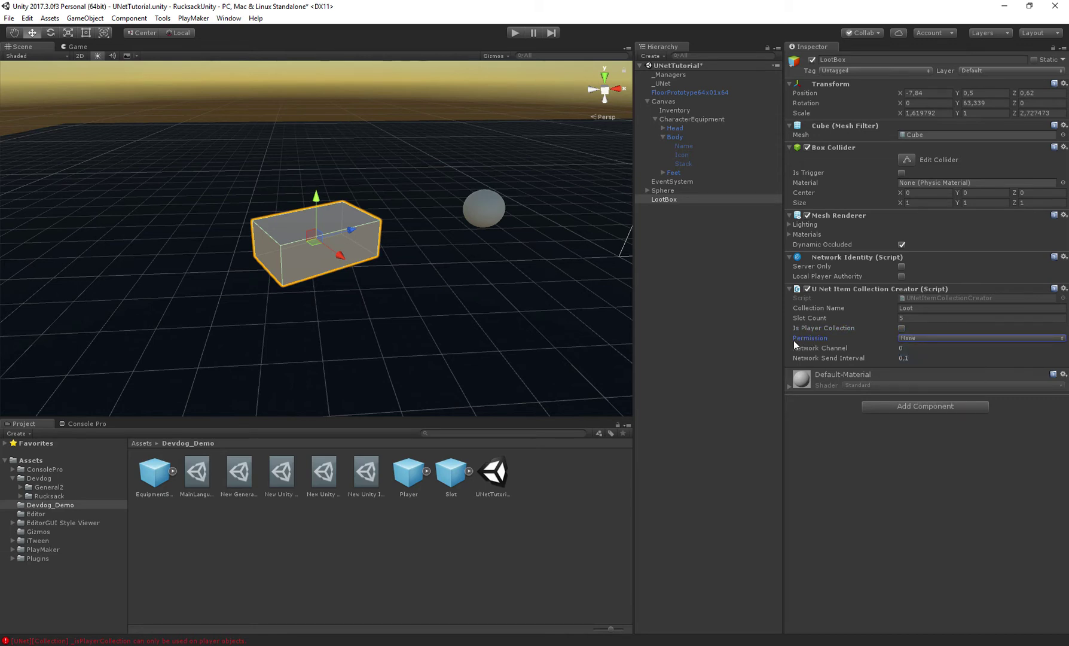
- Add a U Net Item Collection Generator component to the LootBox
alt+drag(407, 272, 444, 330)
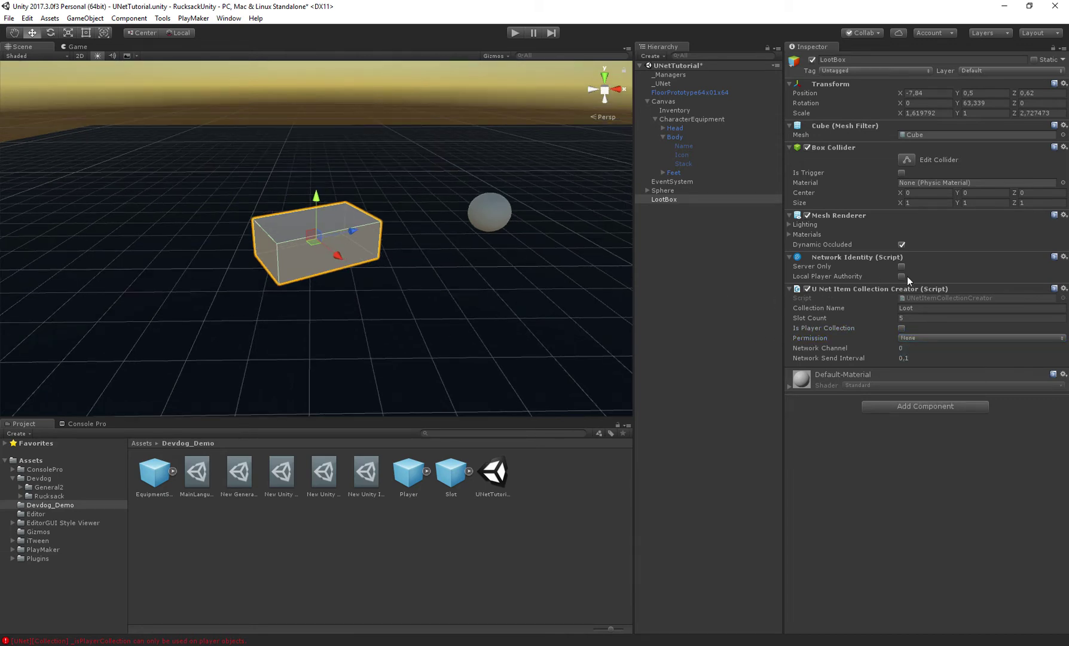
alt+drag(526, 291, 422, 265)
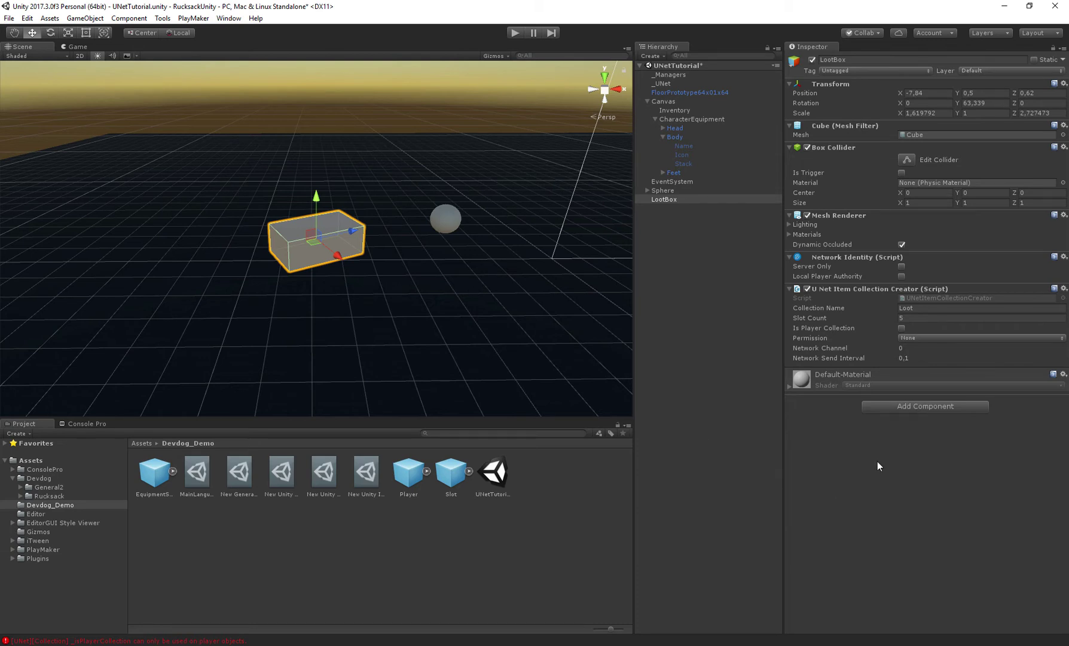
click(898, 405)
key(Down)
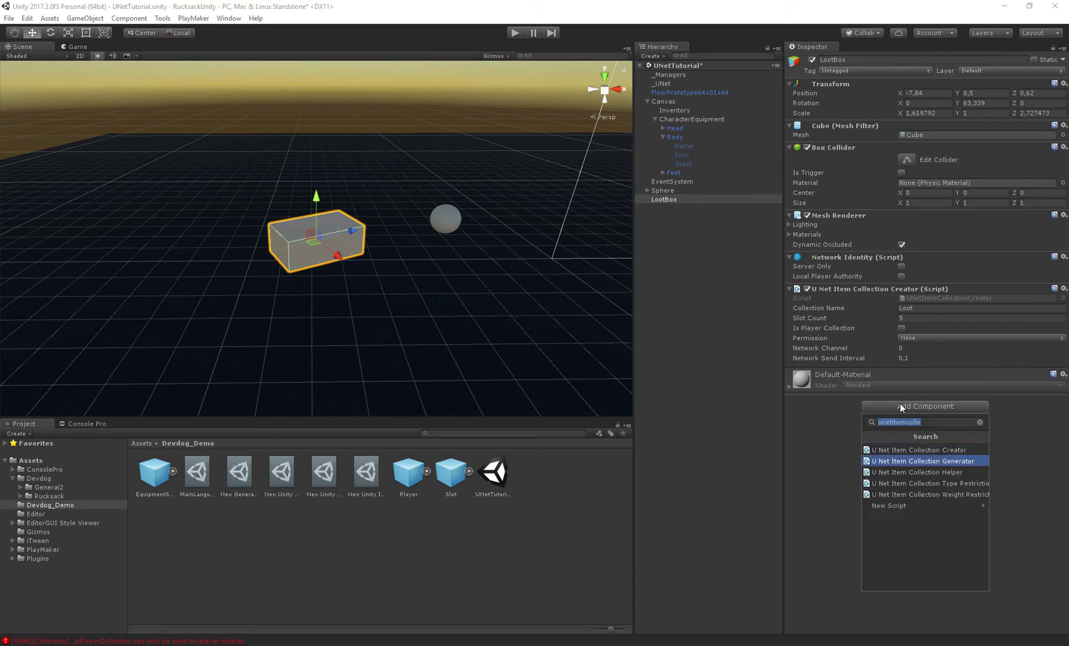
key(Return)
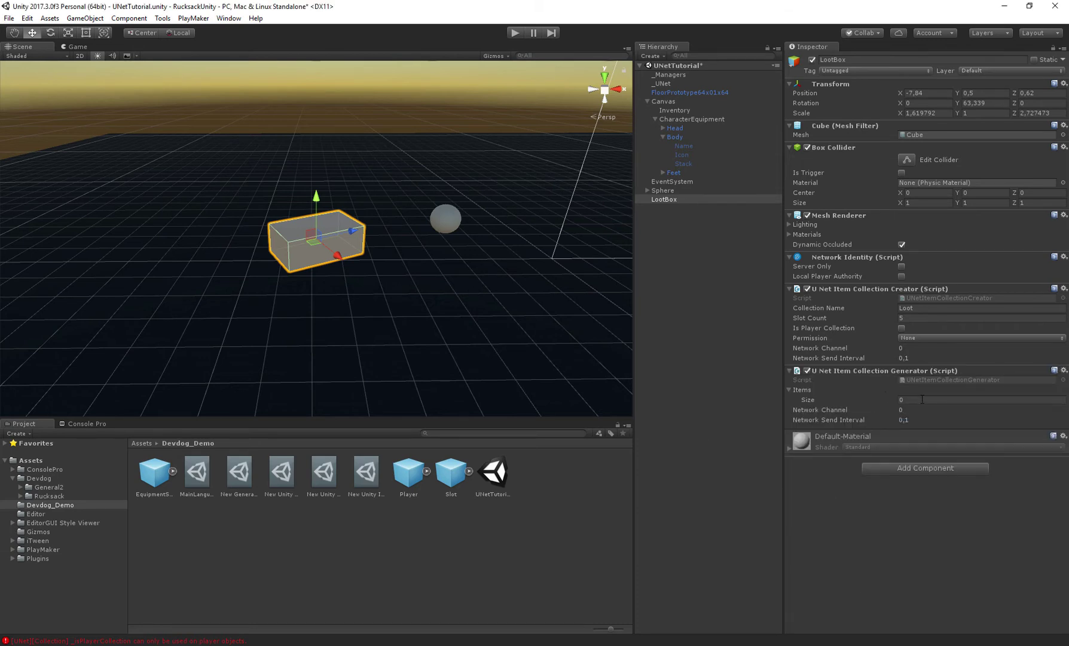
click(921, 400)
key(Return)
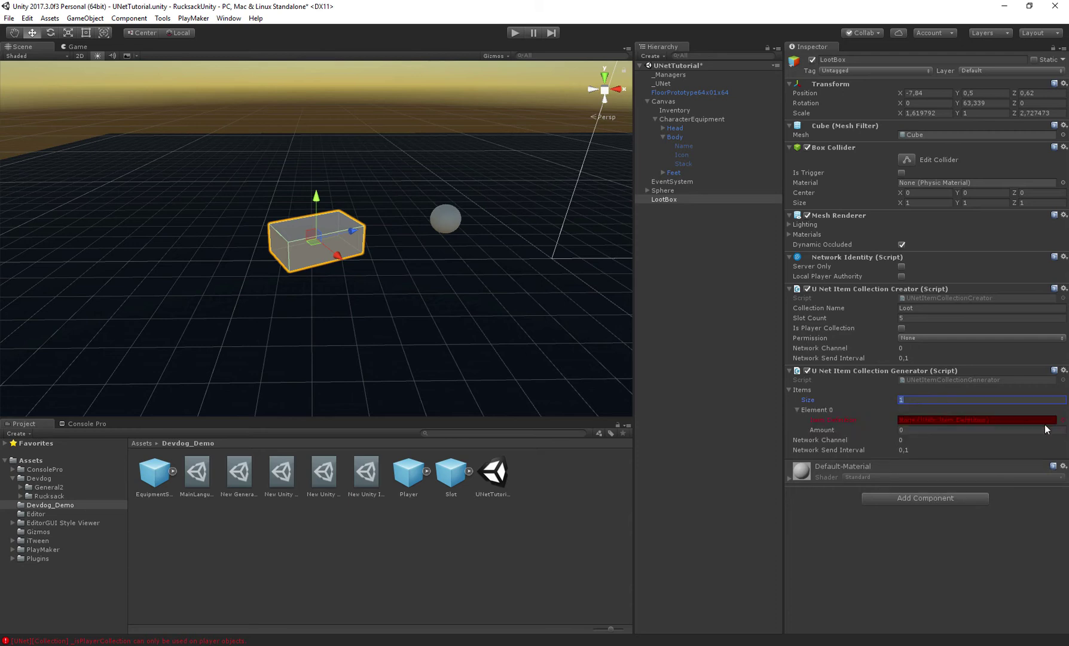
click(1063, 419)
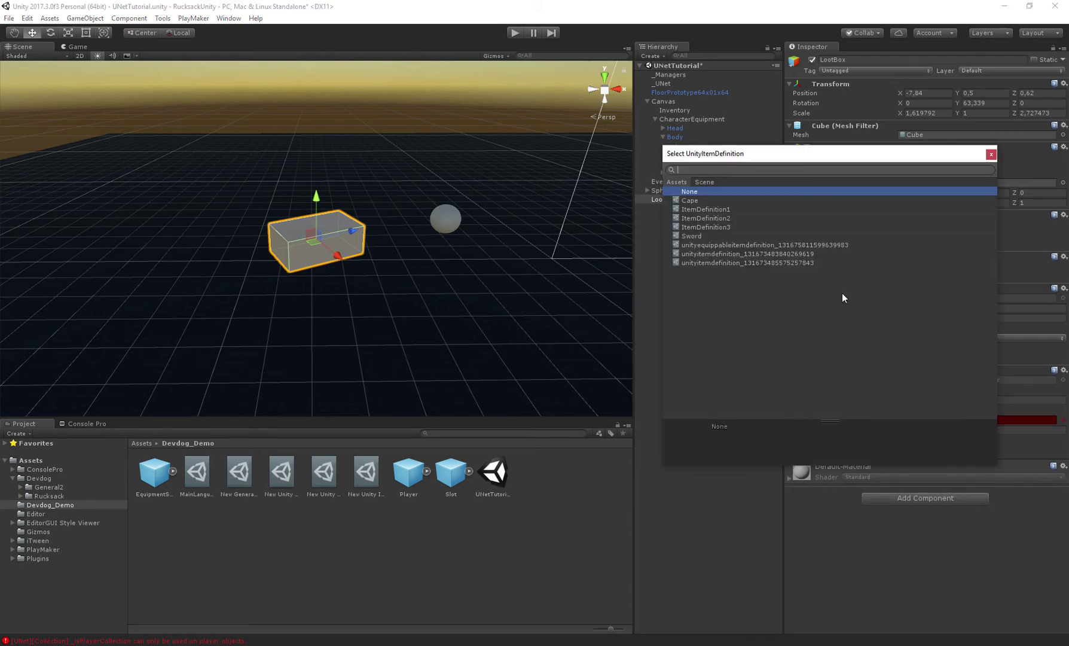
double_click(729, 244)
click(922, 428)
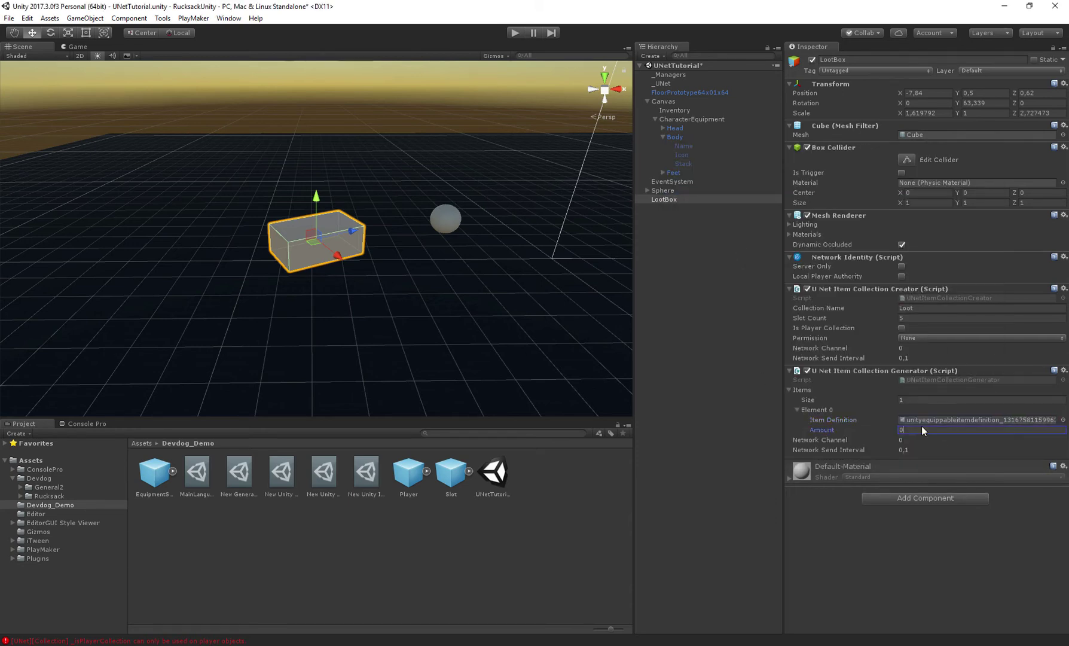
text(1)
key(Return)
click(796, 409)
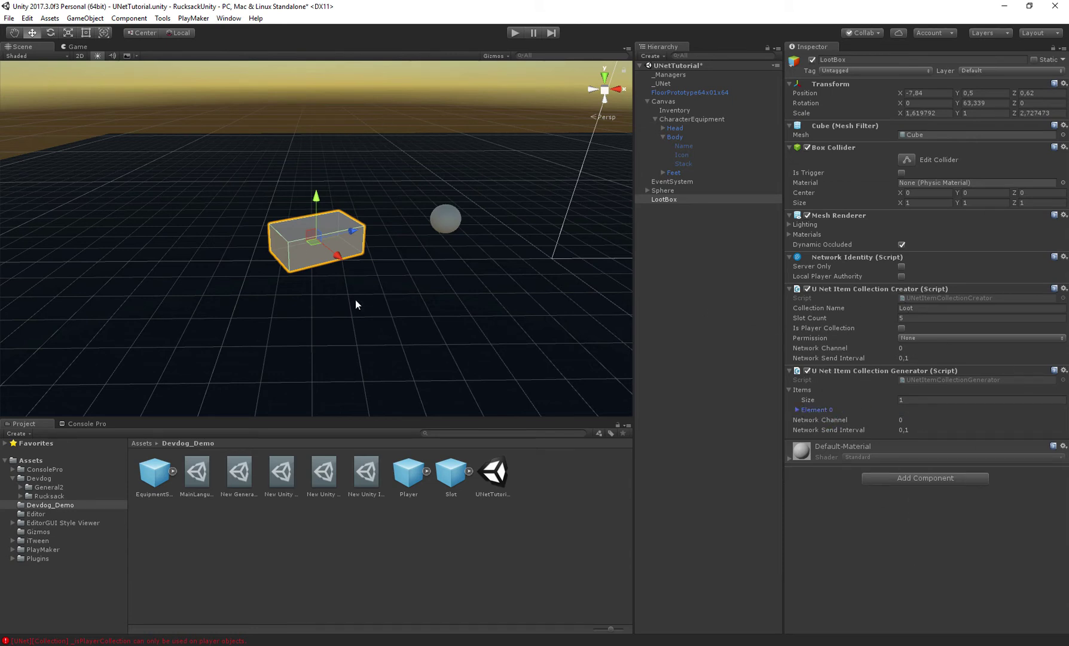
click(798, 410)
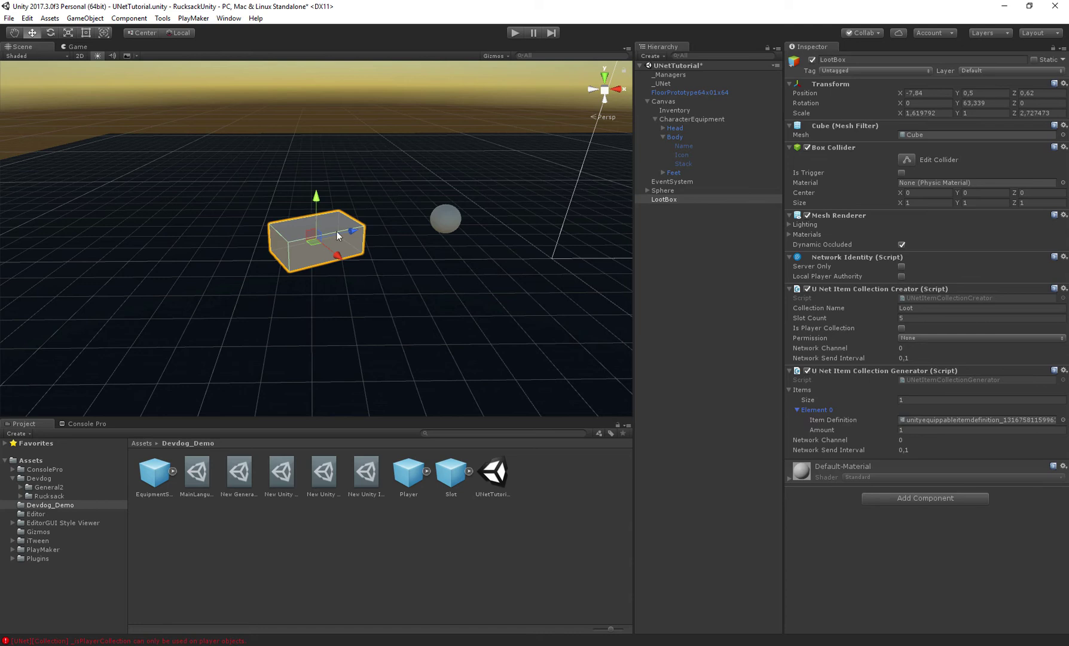
- Collapse the generator's settings and add a U Net Trigger component to the LootBox
click(880, 371)
click(925, 417)
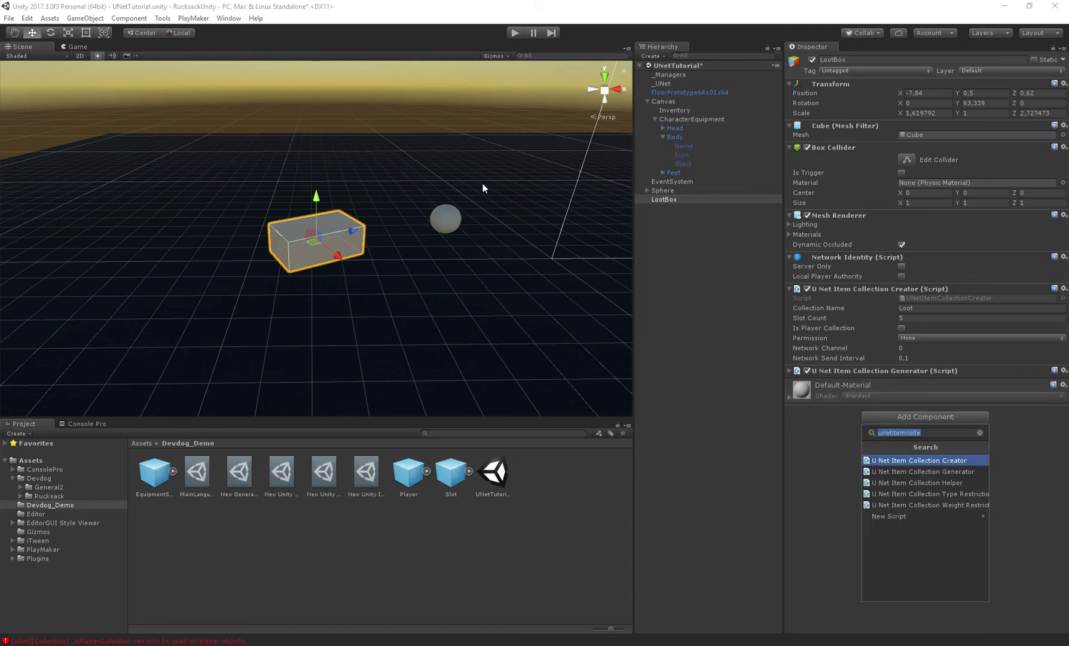
text(unettrigg)
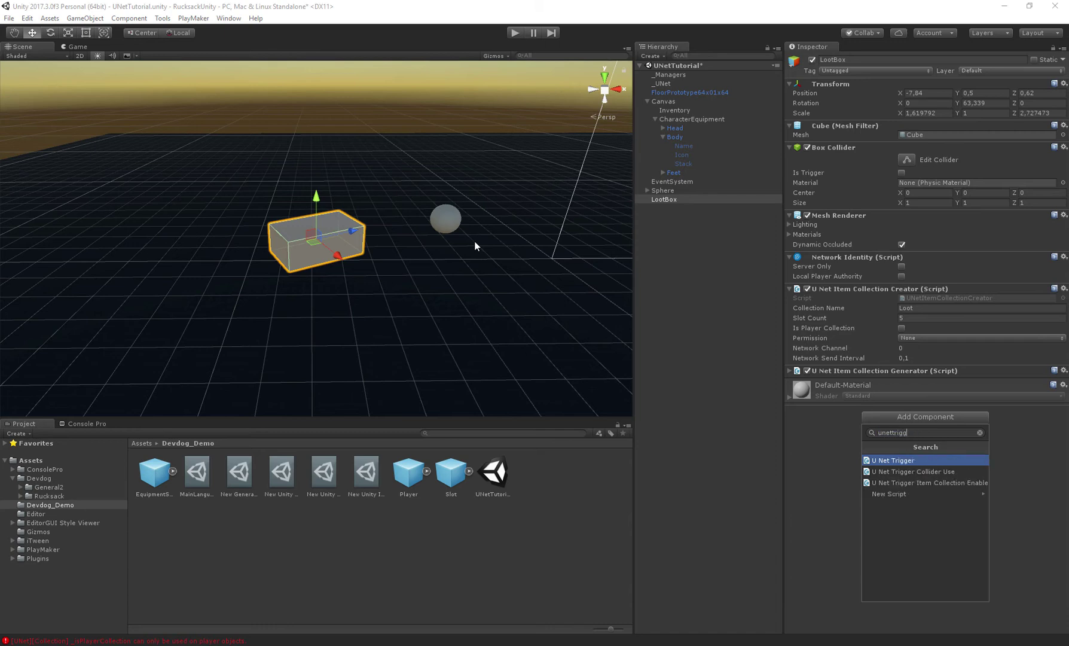
key(Return)
- Add a Trigger Input Handler component to the LootBox
click(909, 457)
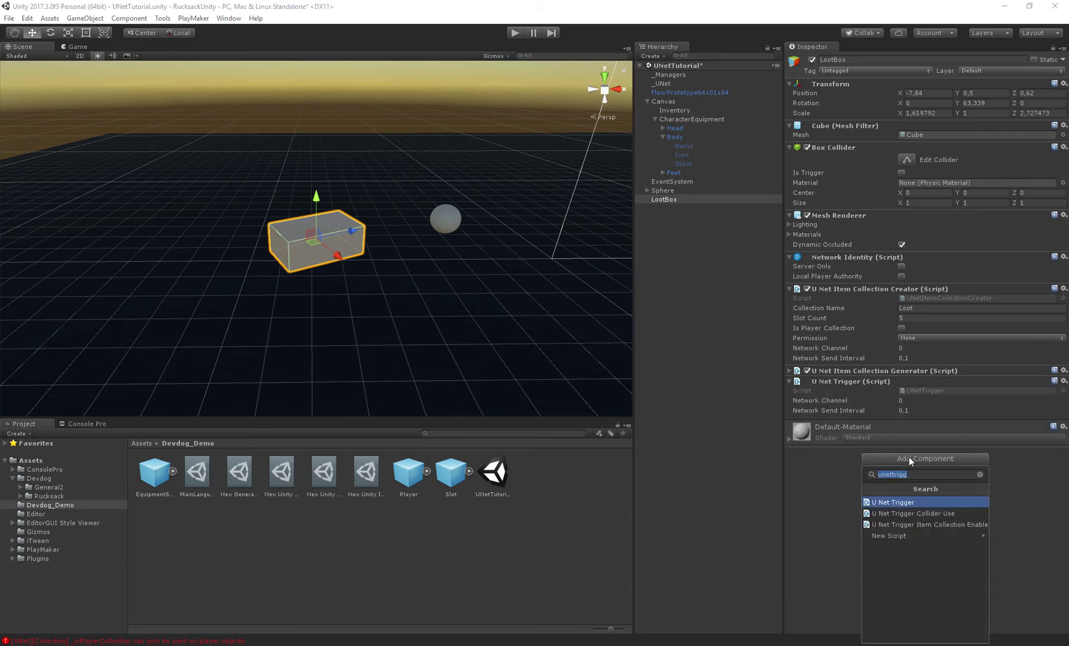
text(unettri)
key(BackSpace)
key(BackSpace)
key(BackSpace)
key(BackSpace)
key(BackSpace)
key(BackSpace)
key(BackSpace)
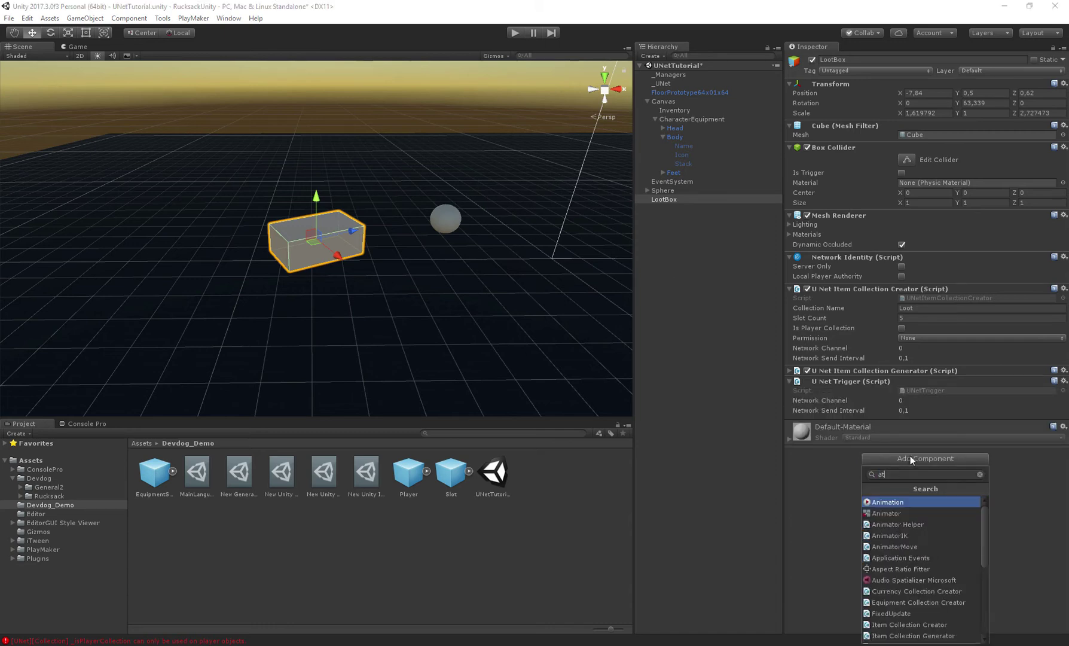
text(trigger input)
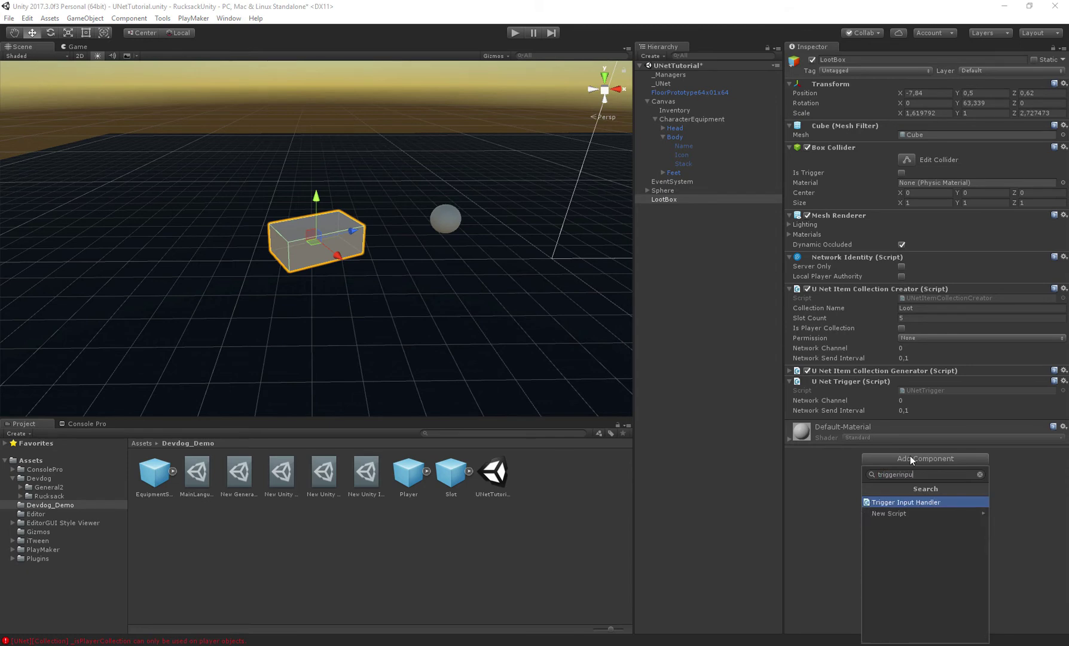
key(Return)
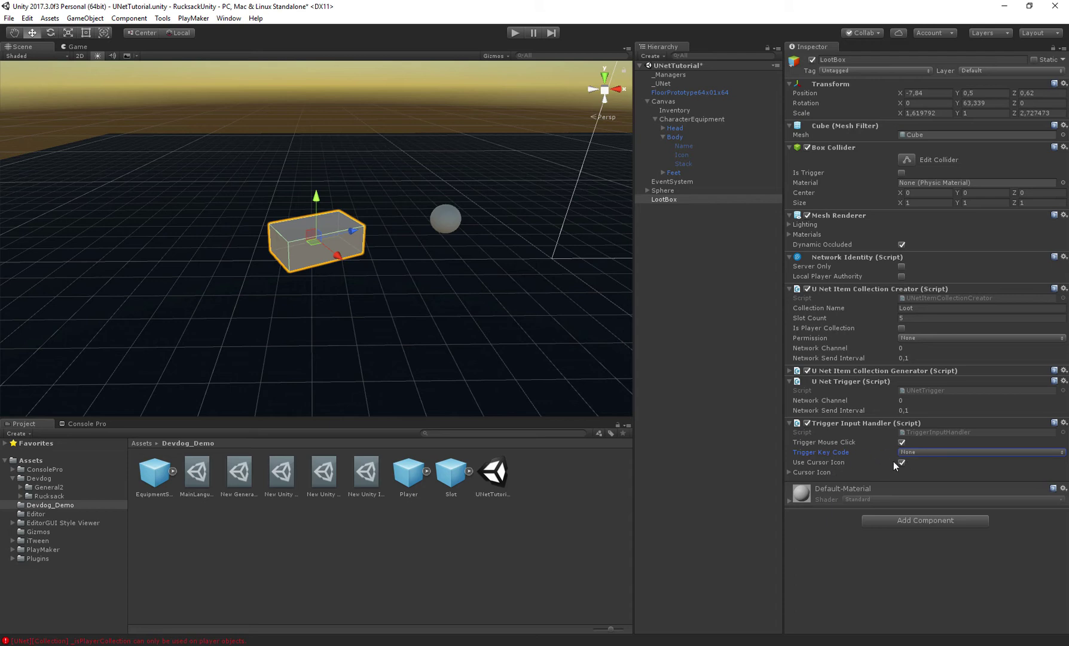
click(789, 471)
click(790, 471)
- Create an empty child object under the LootBox and name it RangeHandler
click(656, 200)
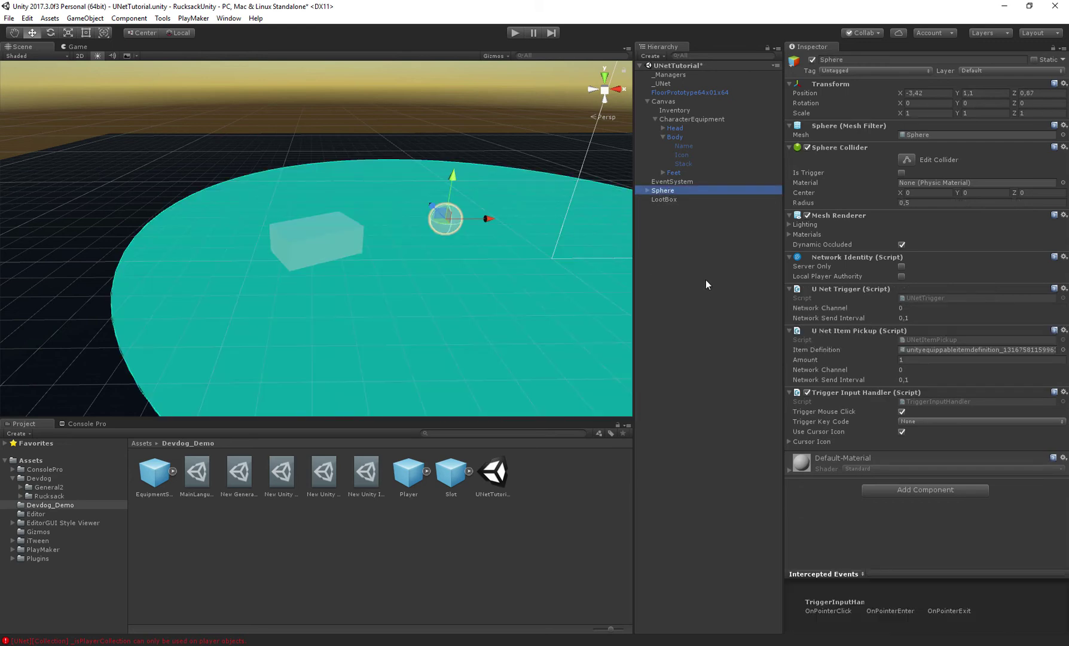
right_click(664, 199)
click(688, 292)
click(866, 61)
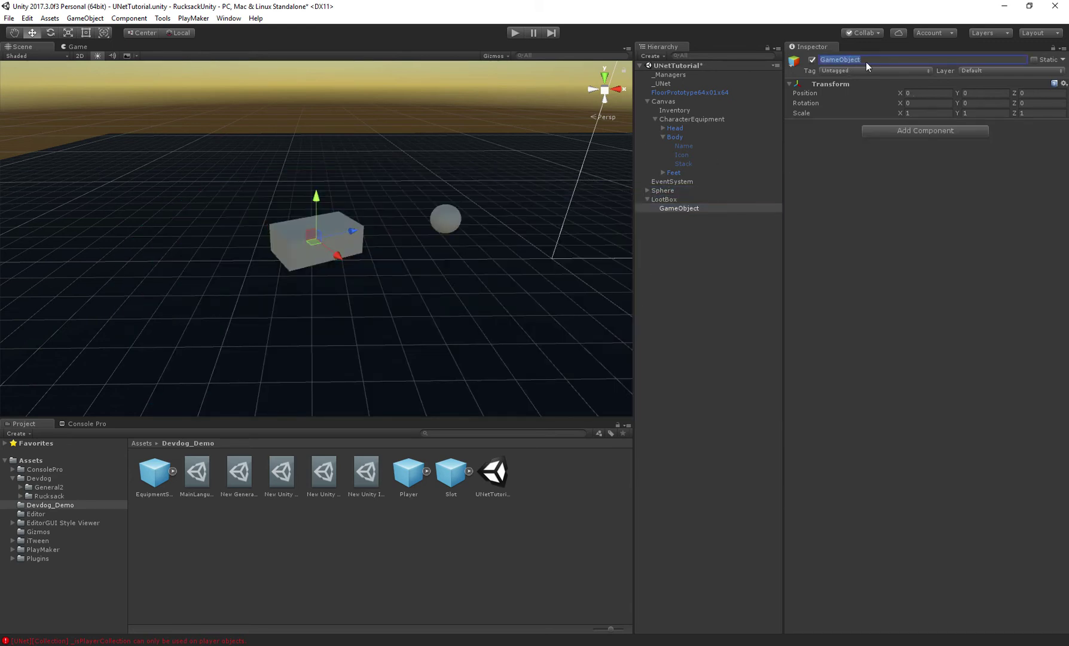
text(RangeHandler)
key(Return)
- Add a Trigger Range Handler component to the RangeHandler object
click(906, 131)
text(trigger range)
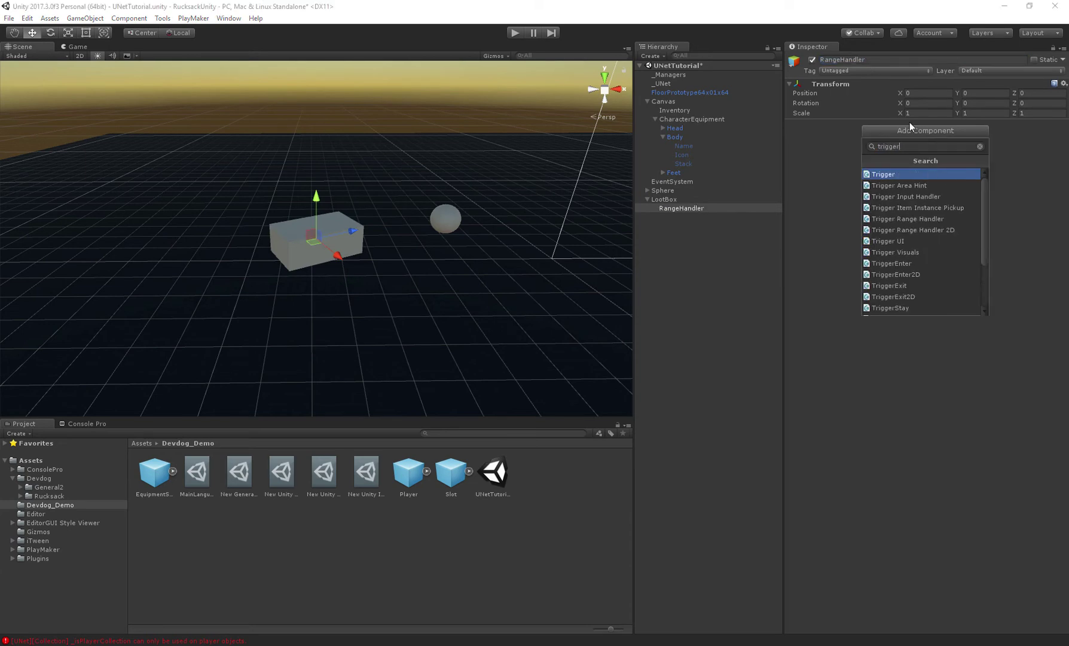
key(Return)
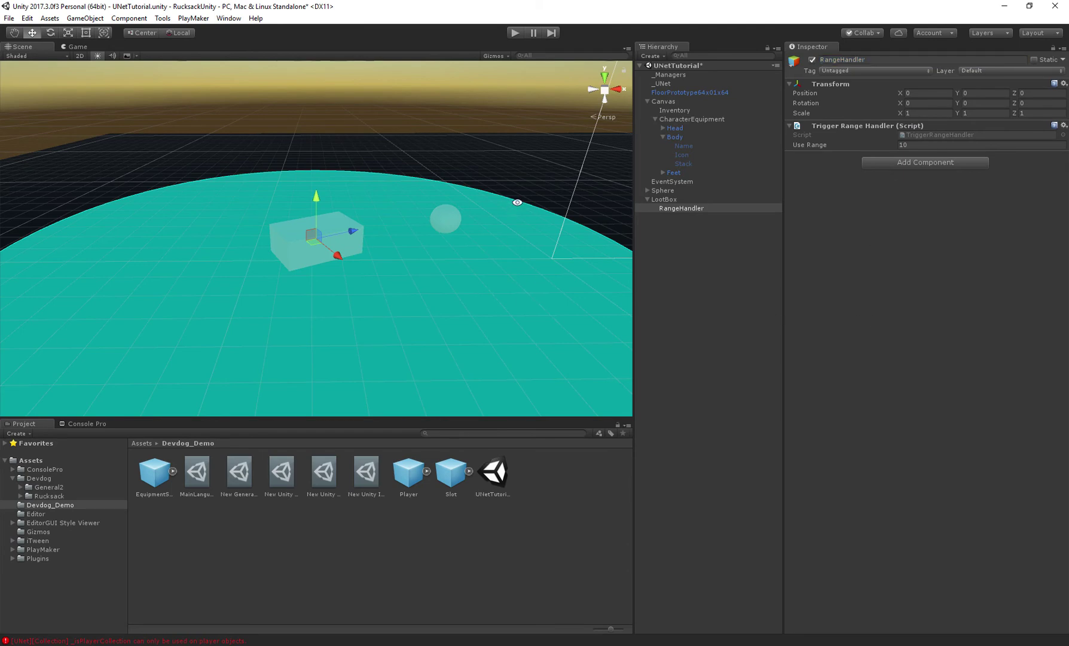
alt+right_drag(257, 179, 471, 237)
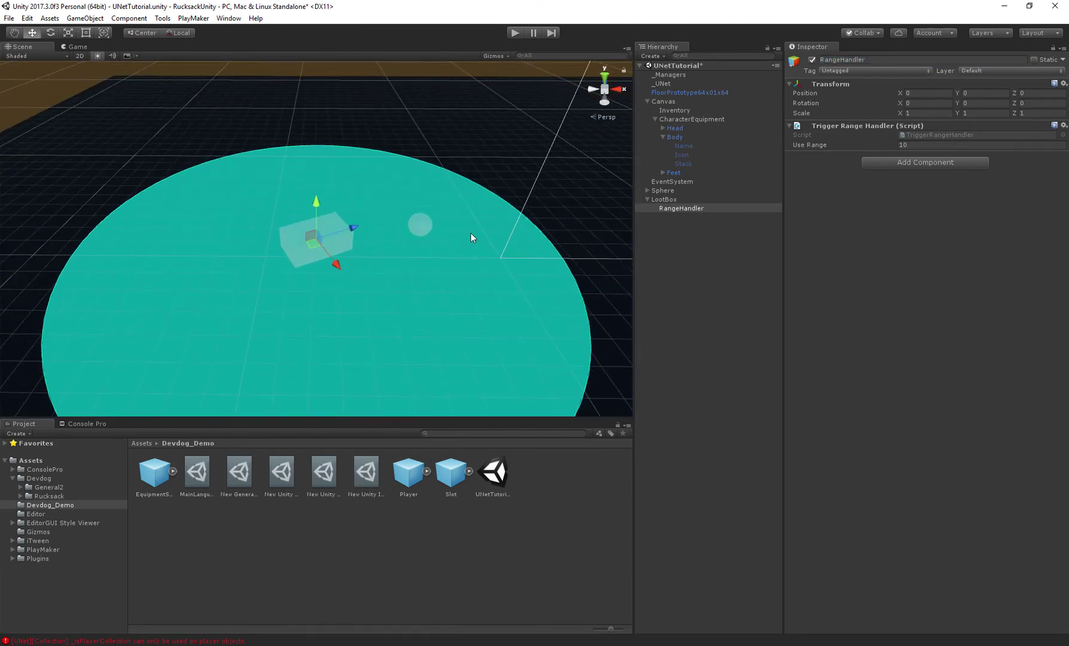
- Add a U Net Trigger Item Collection Enabler component to the LootBox
click(665, 200)
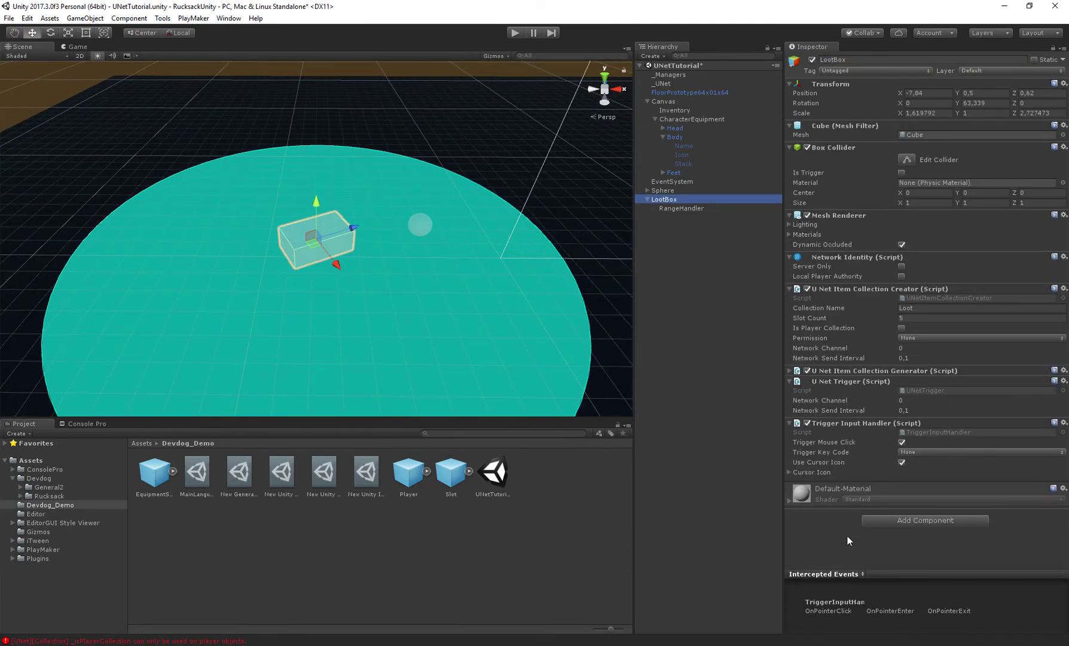
click(847, 535)
alt+drag(442, 332, 446, 302)
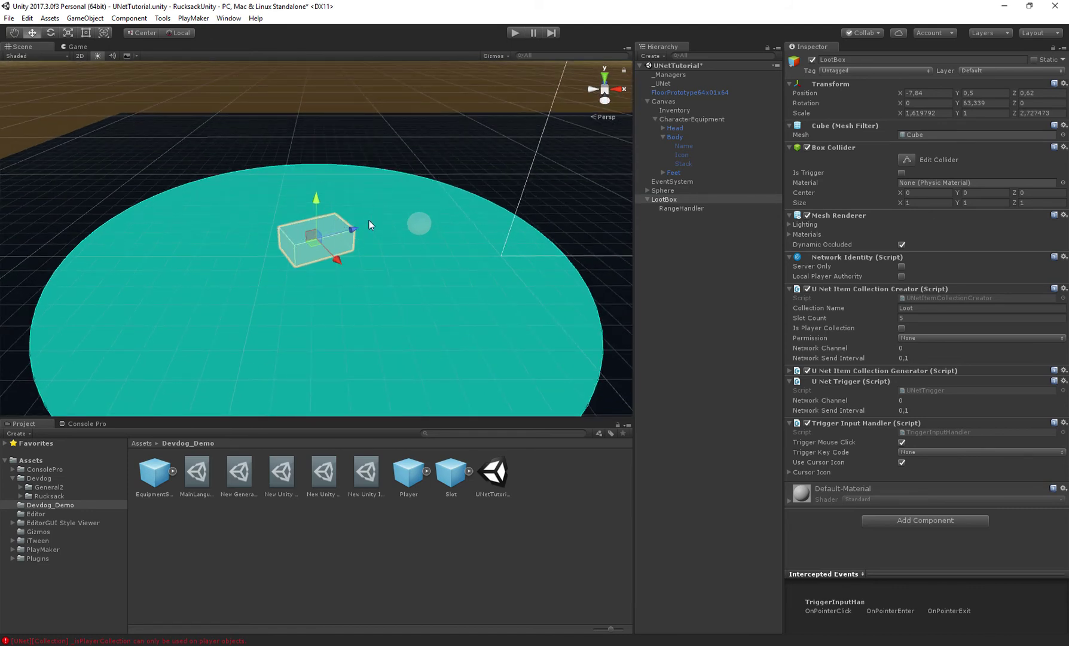
click(920, 518)
text(enabler)
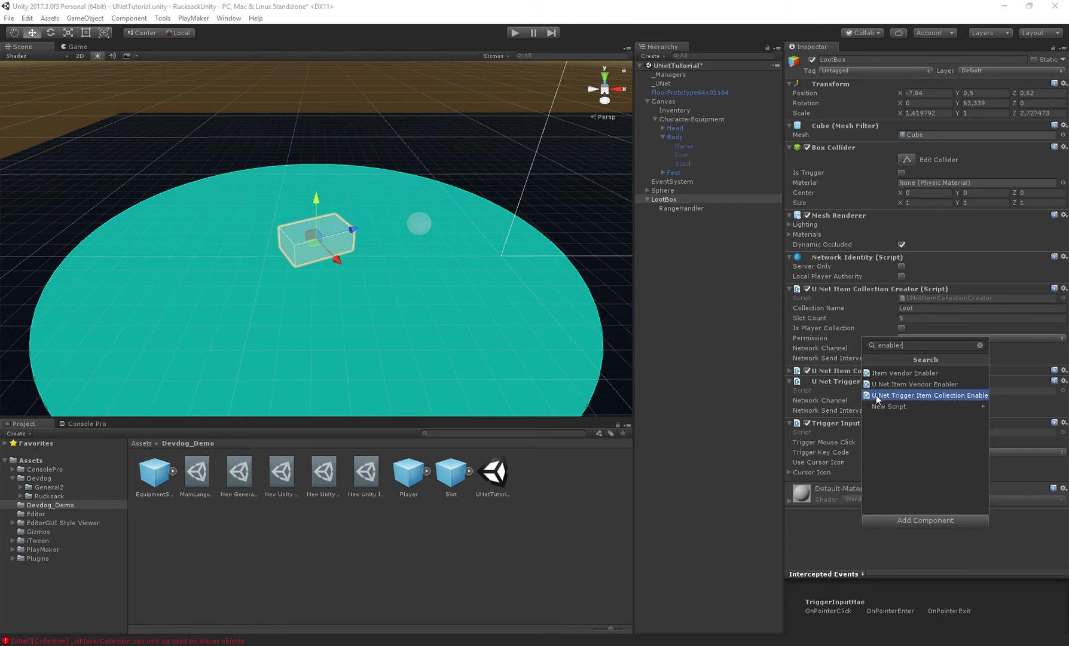
click(960, 394)
scroll(880, 369, down, 3)
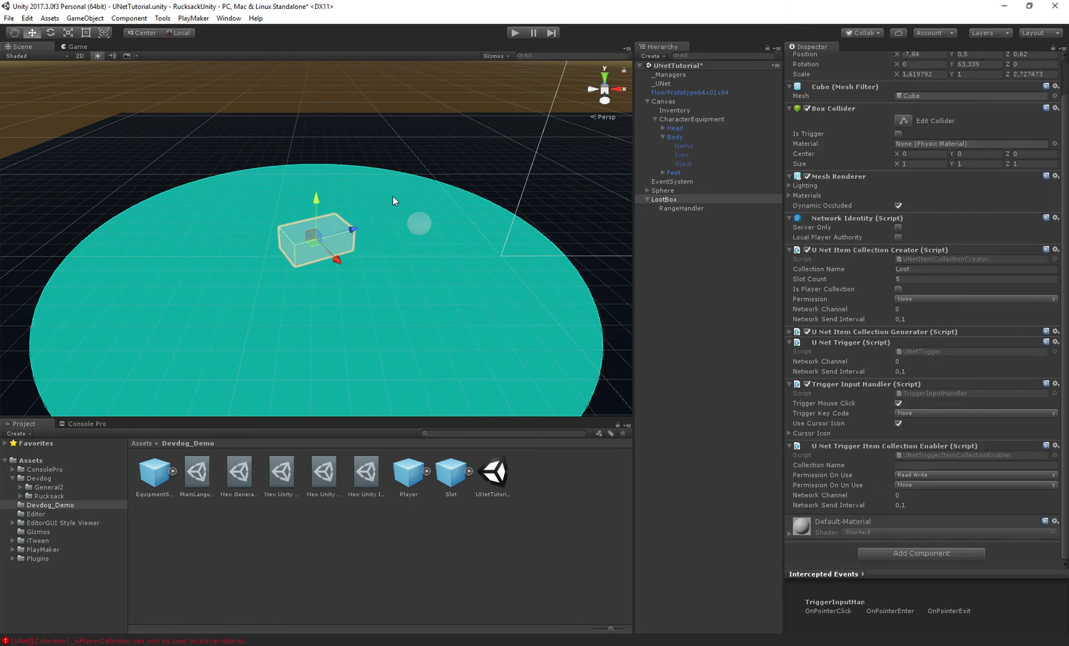
- Copy the collection name Loot from the collection creator into the enabler's collection name
click(902, 466)
click(938, 270)
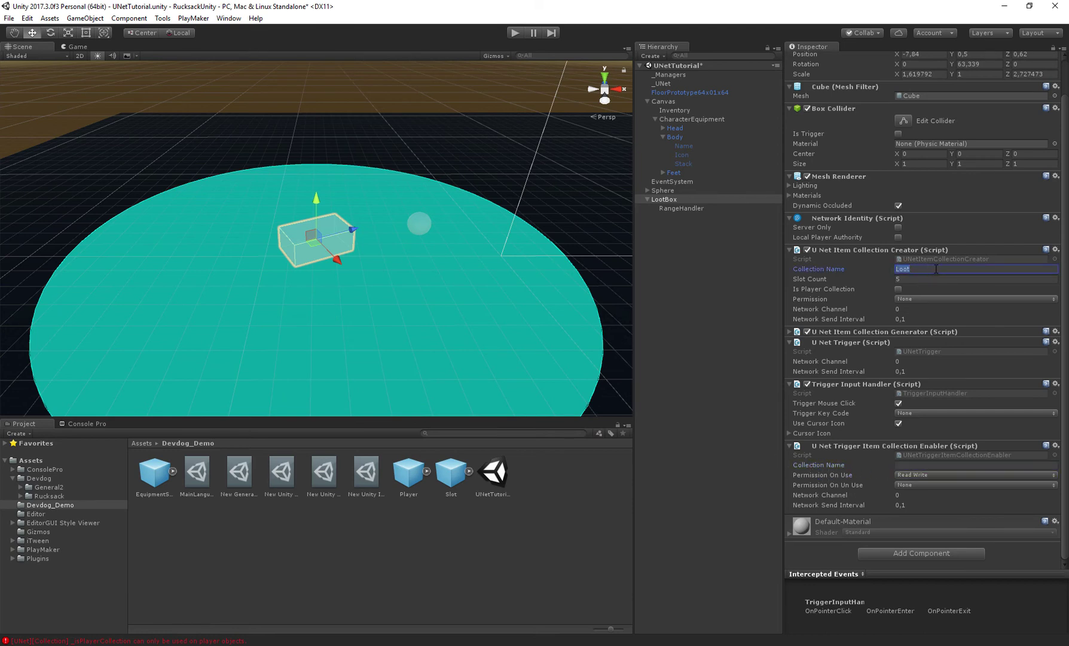
key(ctrl+c)
click(915, 464)
key(ctrl+v)
- Set the enabler's Permission On Use to Read Write and its Permission On Un Use to None
click(840, 475)
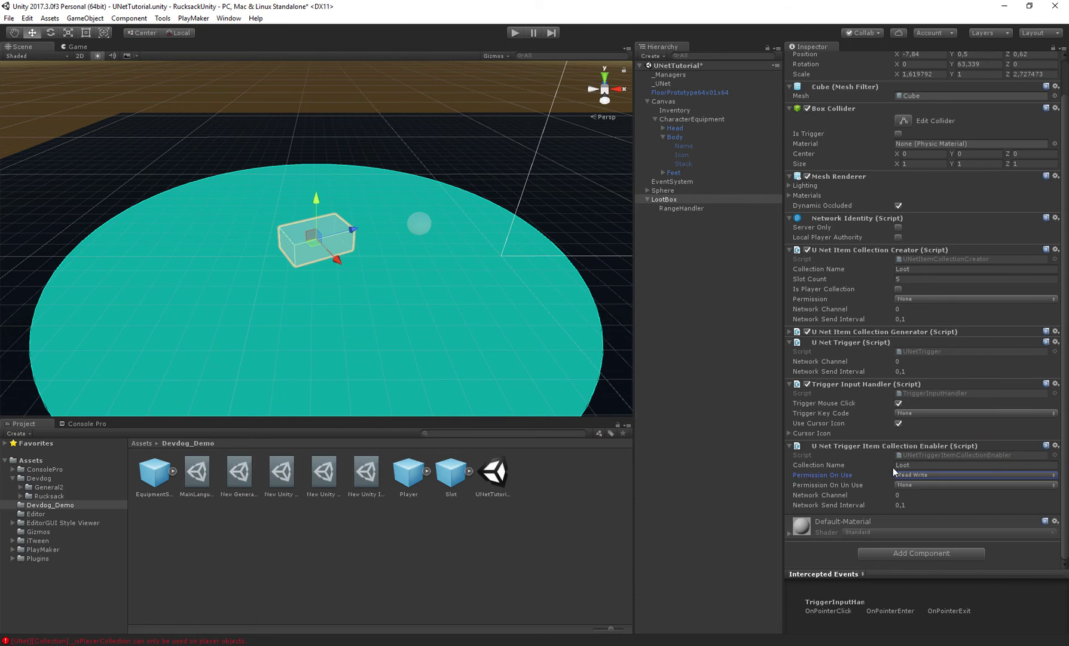
click(924, 474)
click(806, 486)
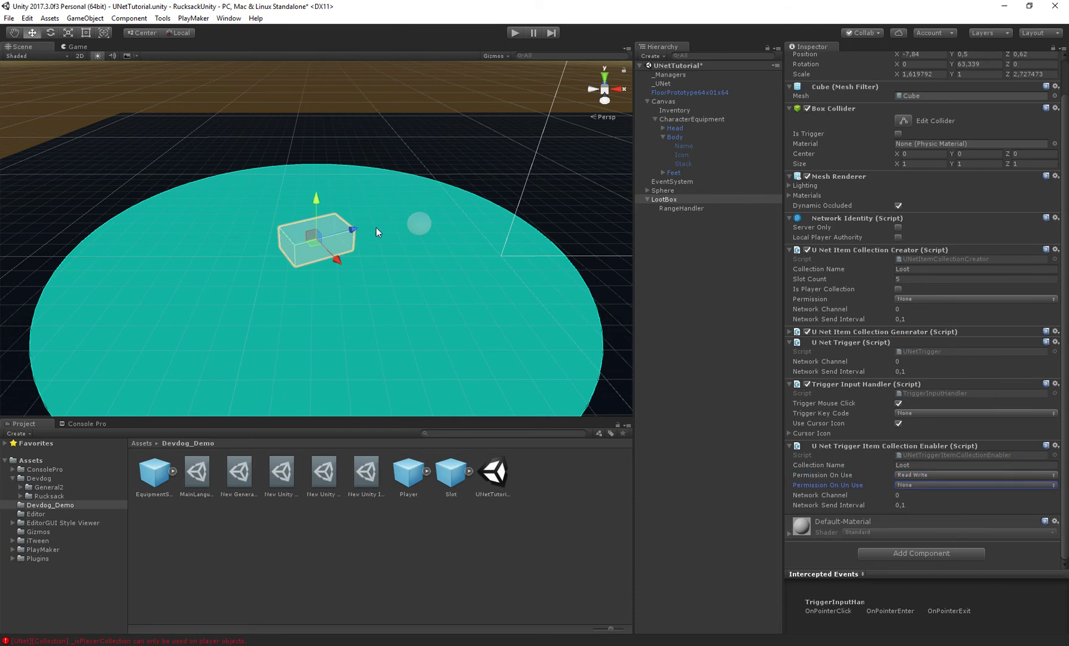
click(907, 487)
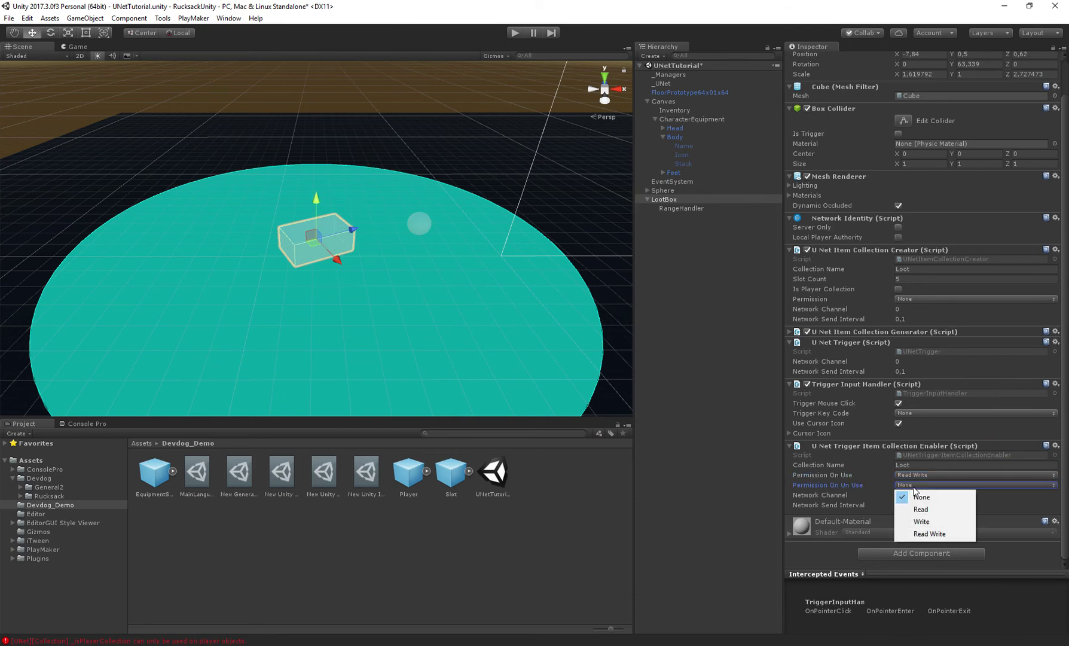
click(911, 494)
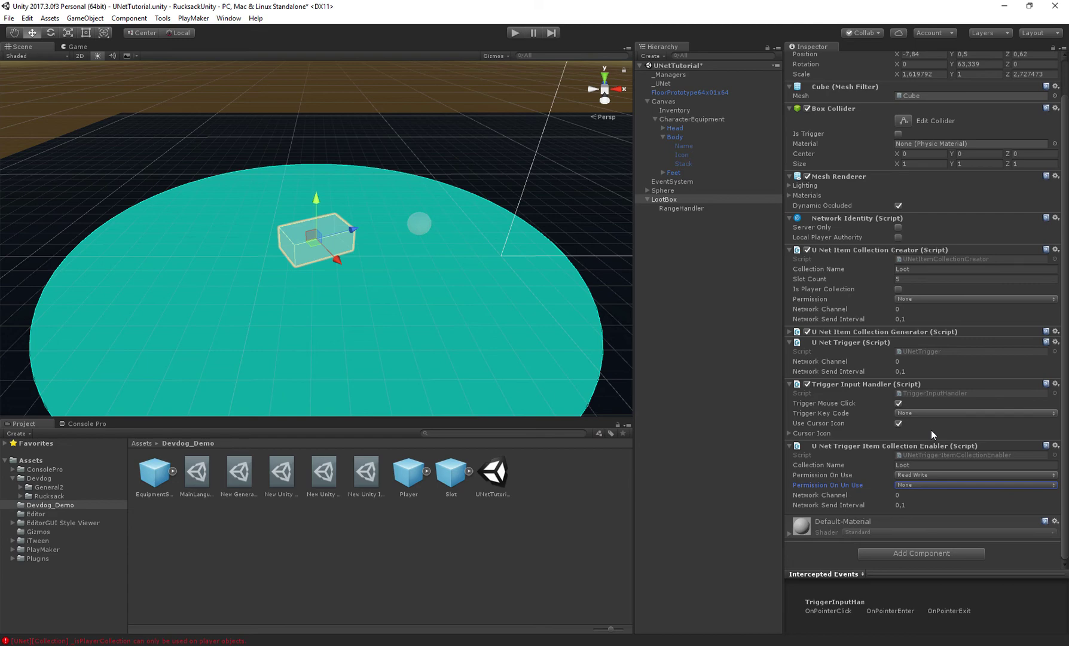
- Save the scene and run it in Play mode
alt+drag(614, 290, 396, 266)
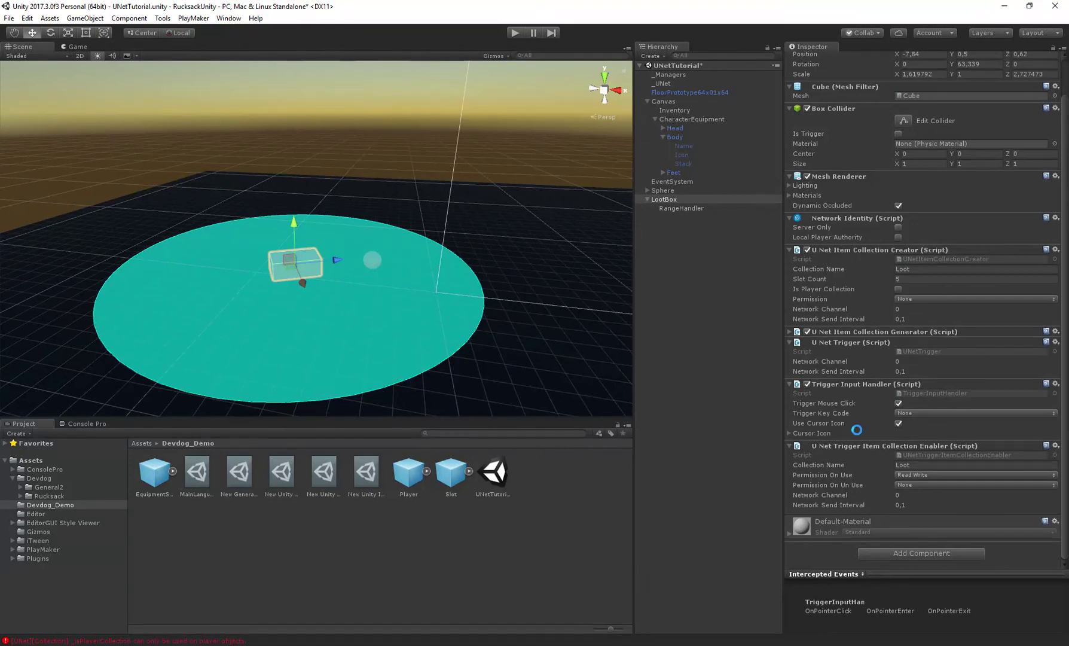
key(ctrl+s)
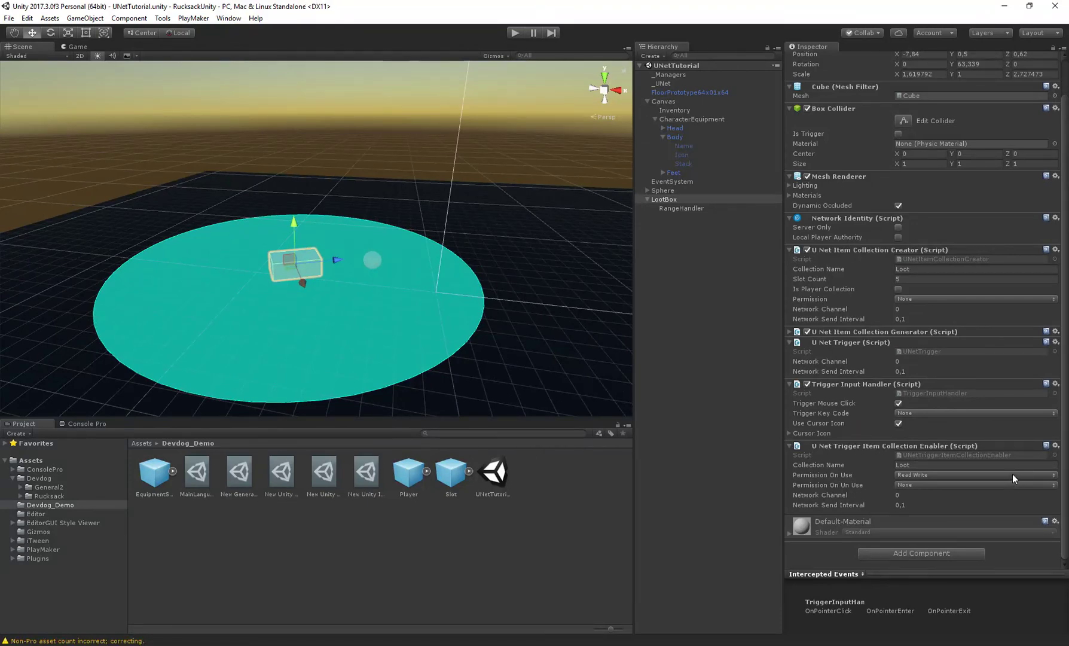
click(516, 33)
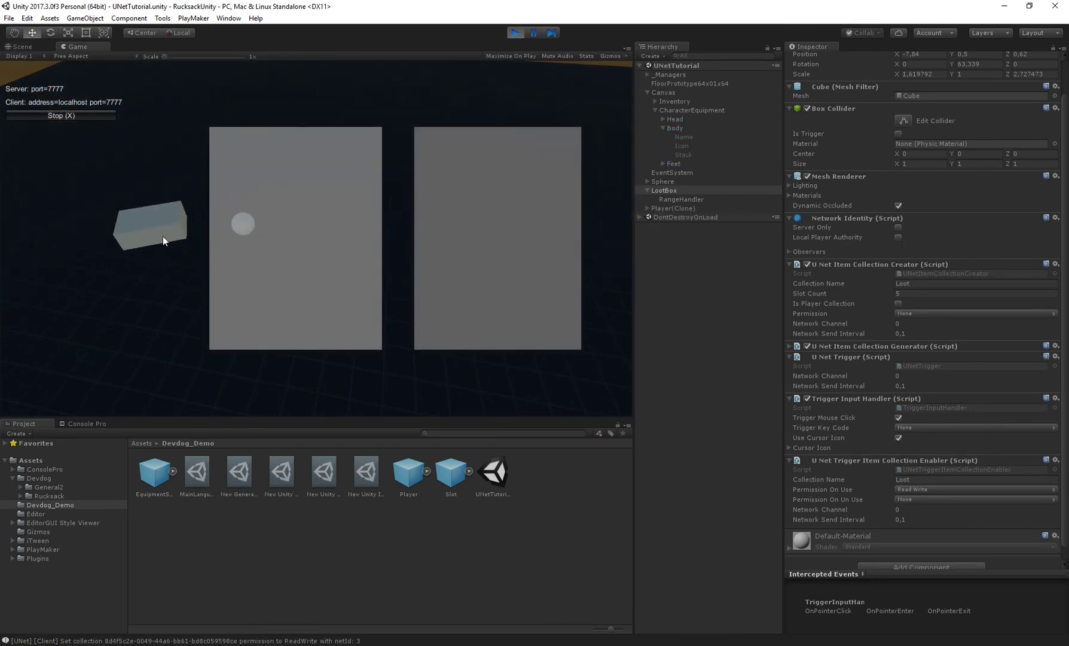
- Open Rucksack's UNet Collection Debugger and enlarge it to examine which identities have access to the Loot collection
click(162, 19)
mouse_move(142, 60)
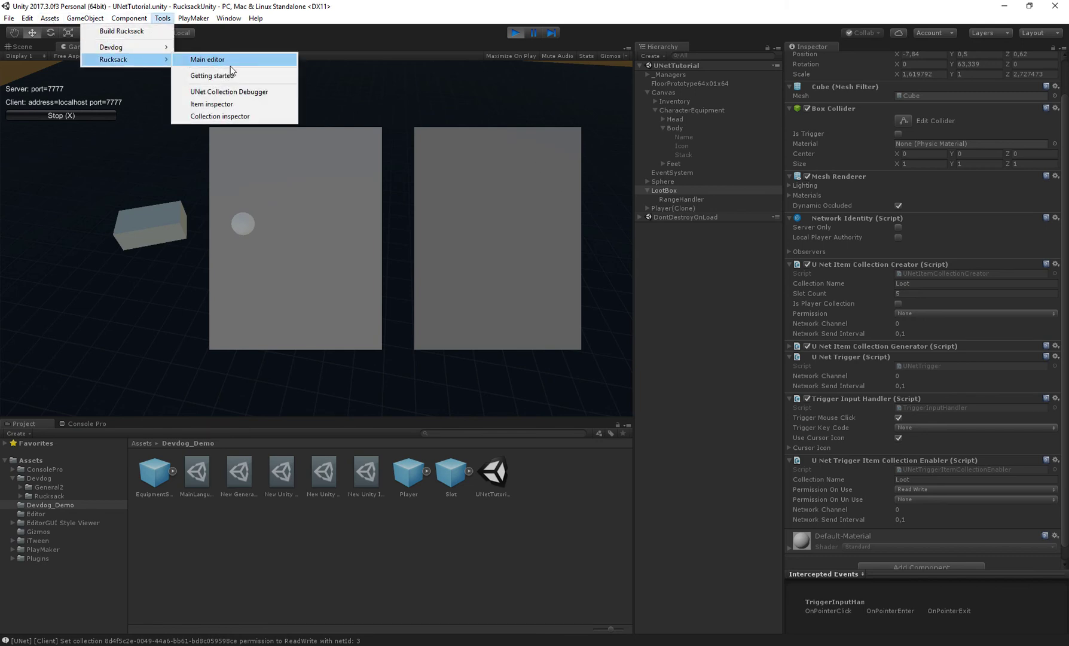
click(257, 92)
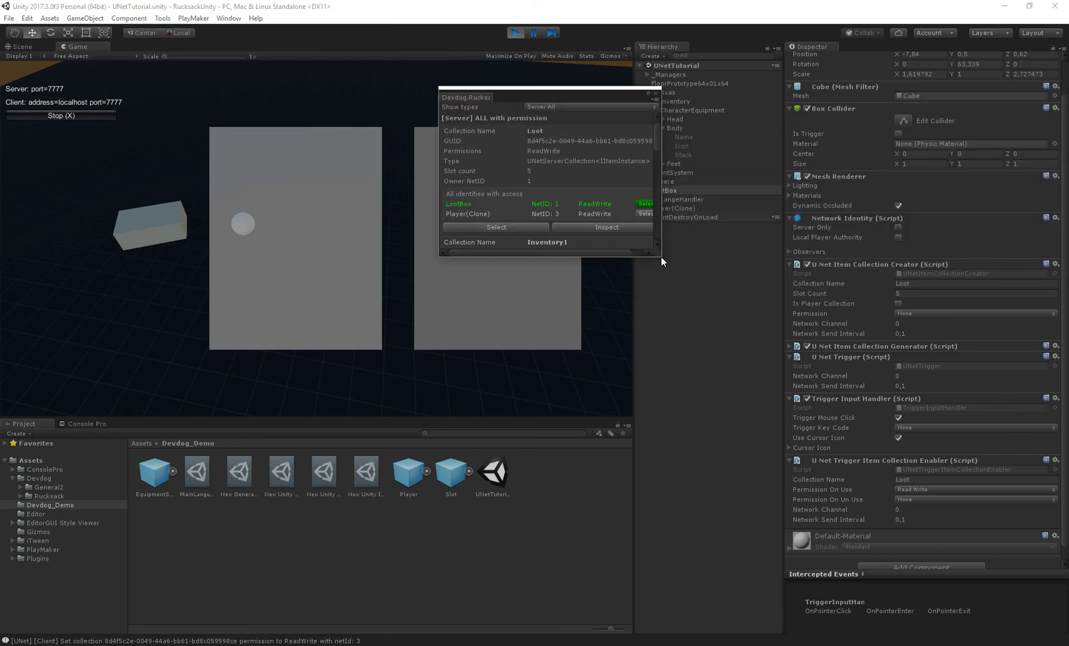
drag(661, 257, 759, 533)
drag(576, 91, 633, 80)
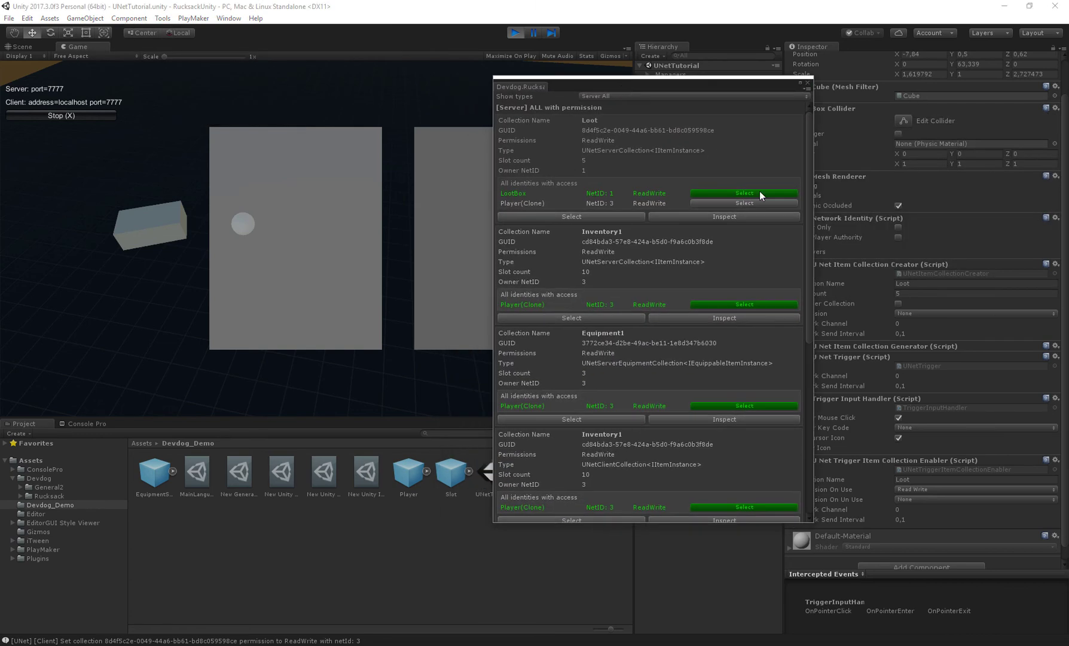
drag(808, 170, 817, 133)
drag(596, 86, 636, 74)
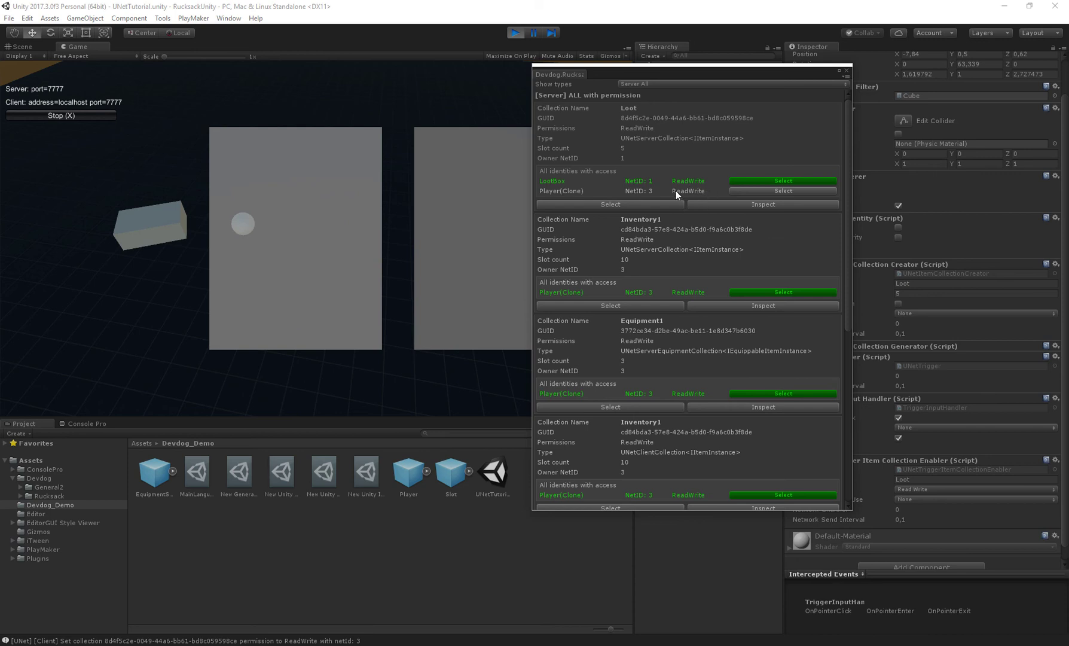
- Toggle the loot box twice in the running game, check the player's Loot access in the debugger each time, and stop the game
click(154, 226)
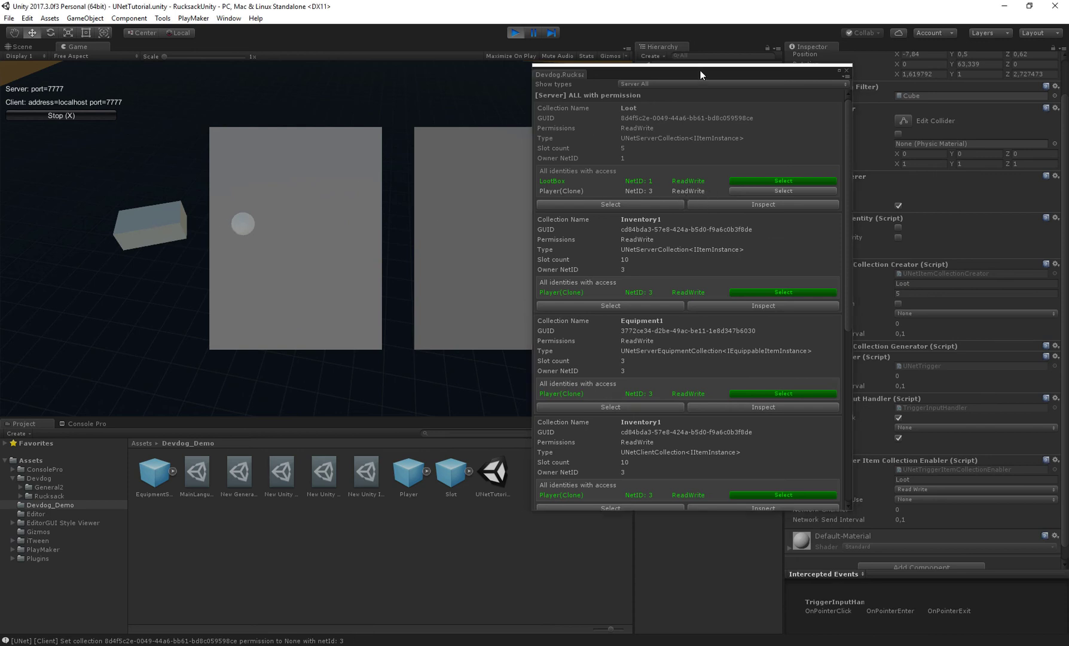
drag(699, 70, 689, 73)
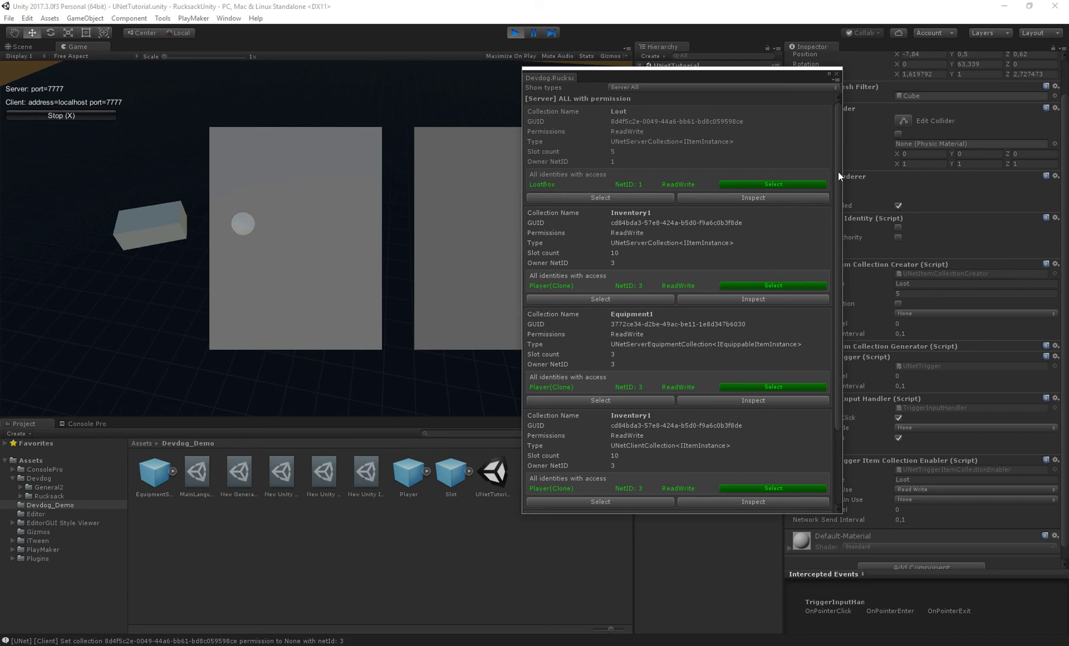
mouse_move(839, 171)
mouse_down()
mouse_move(830, 247)
mouse_move(830, 159)
mouse_up()
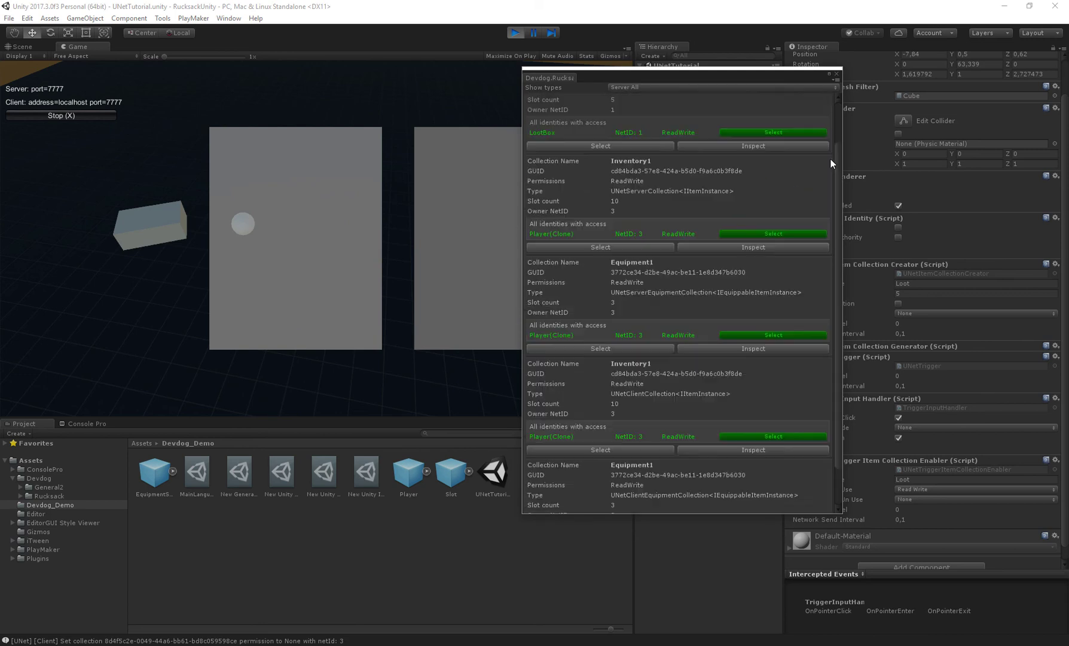
click(146, 233)
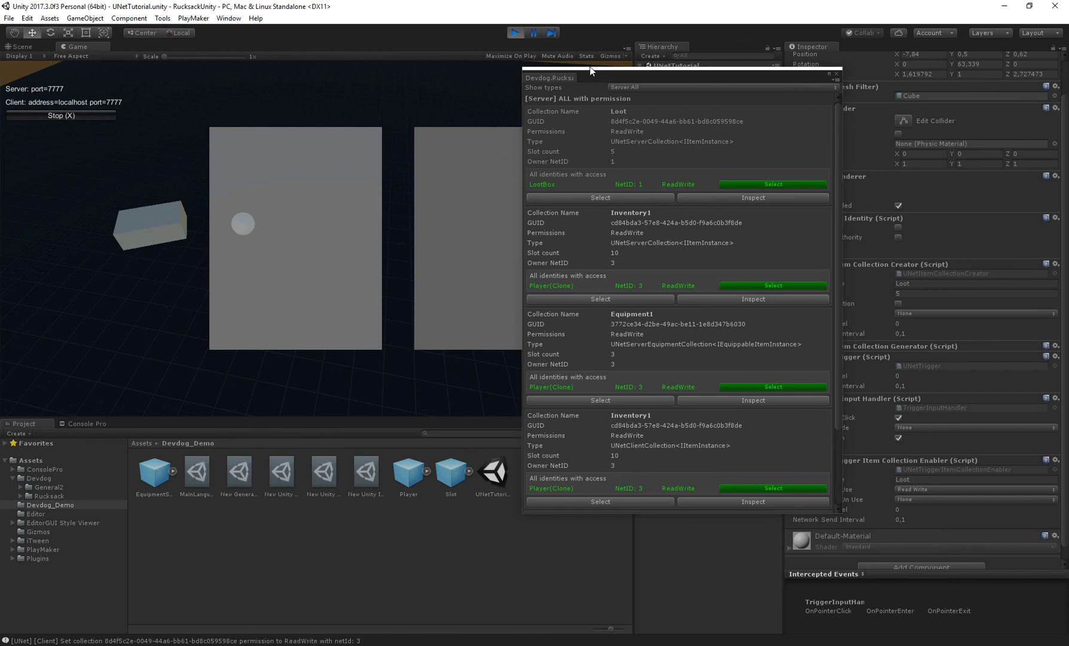
drag(614, 77, 618, 77)
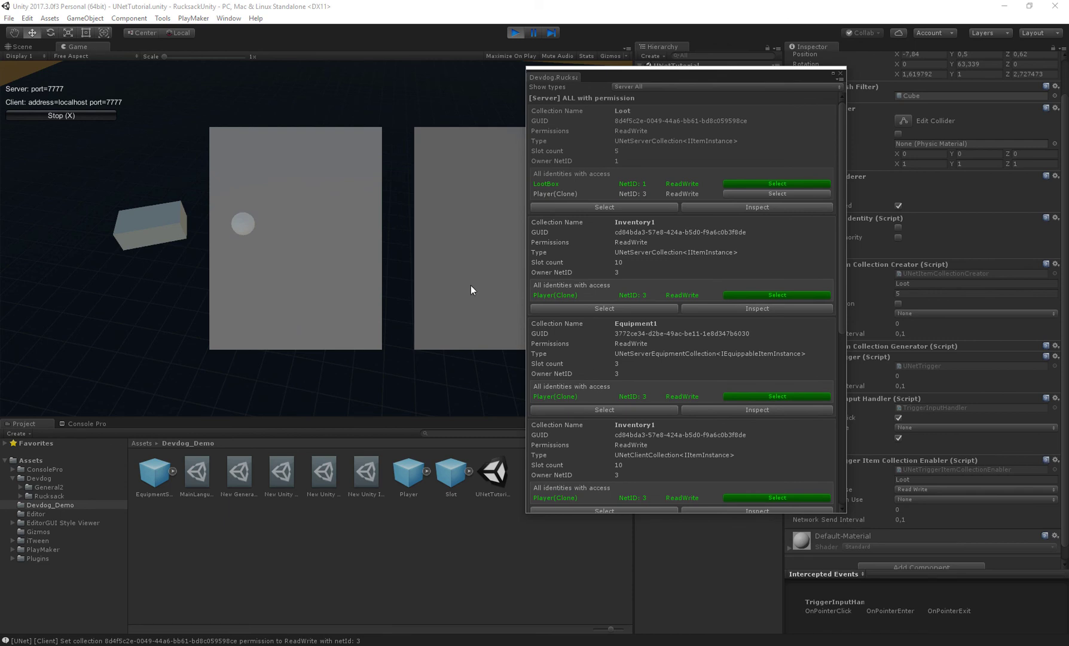
click(842, 76)
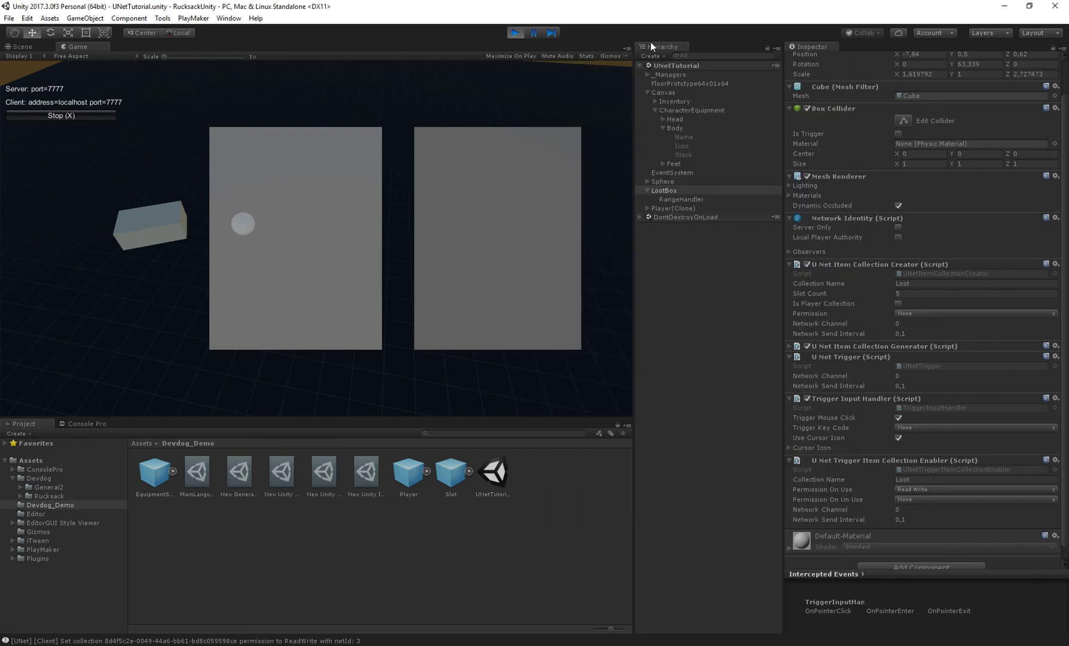
click(515, 33)
- Create an empty object under the Canvas and name it Loot
click(647, 199)
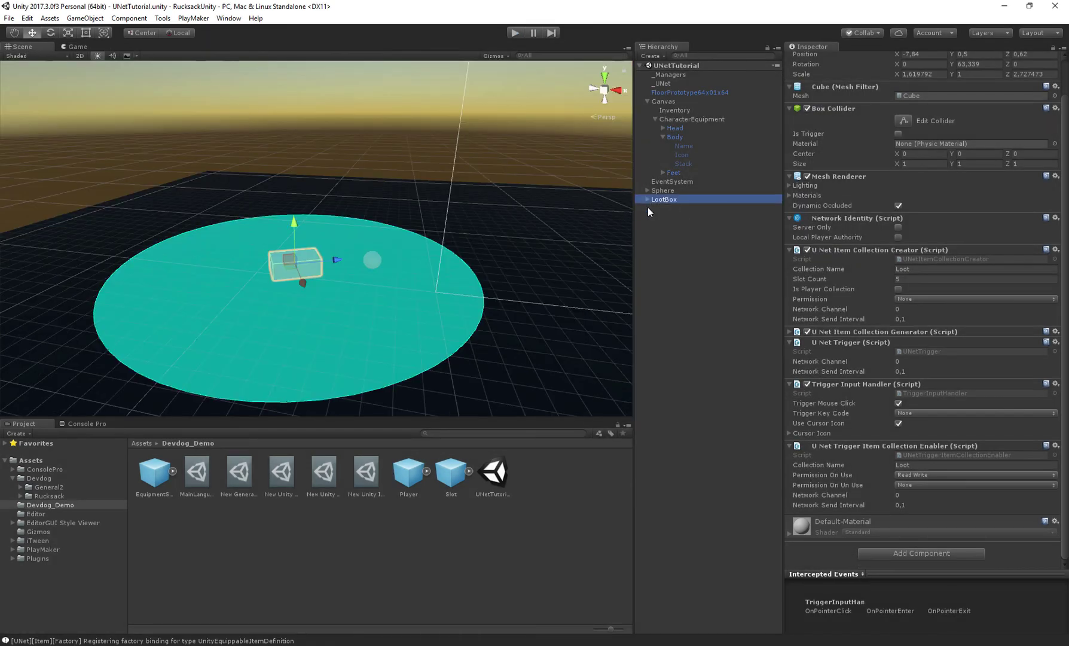
click(648, 209)
click(655, 119)
click(672, 101)
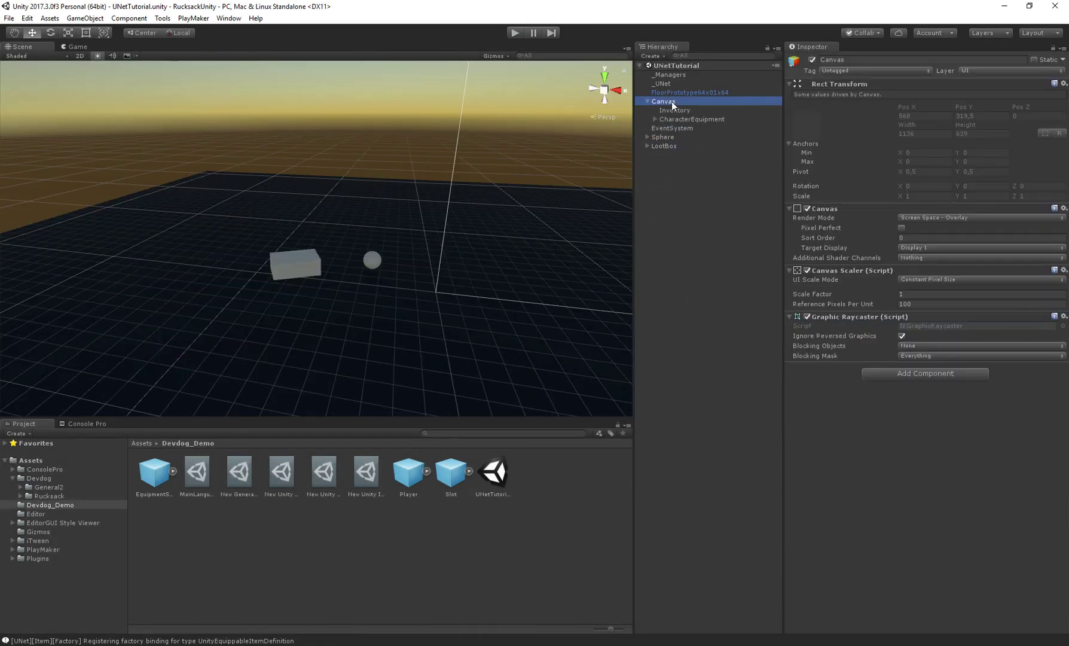
right_click(673, 101)
click(704, 195)
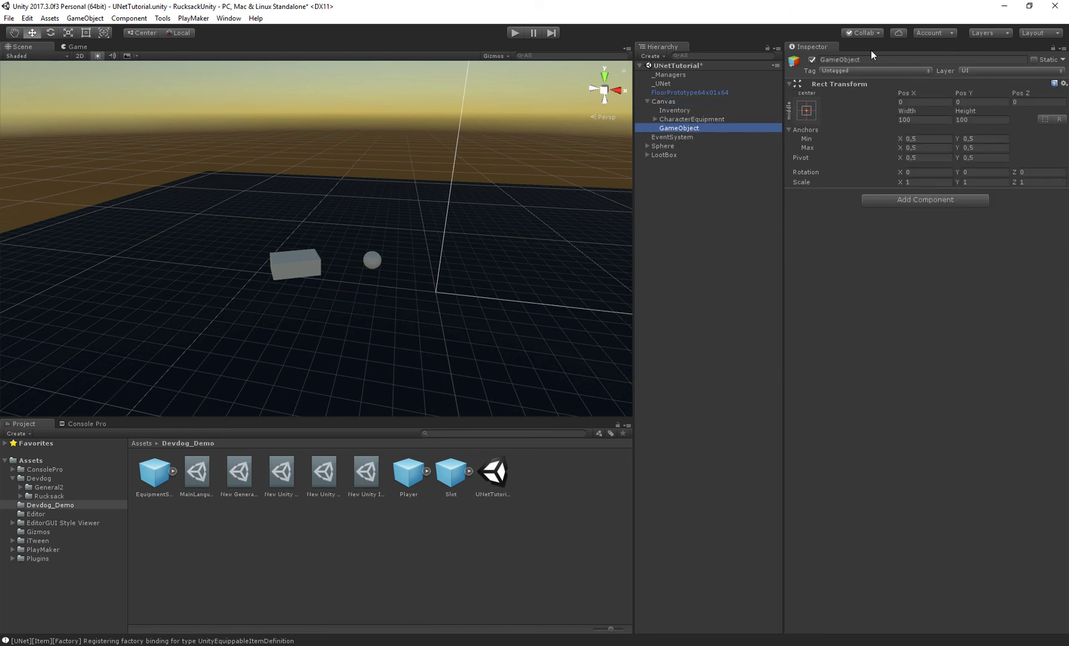
click(882, 61)
text(Loot)
key(Return)
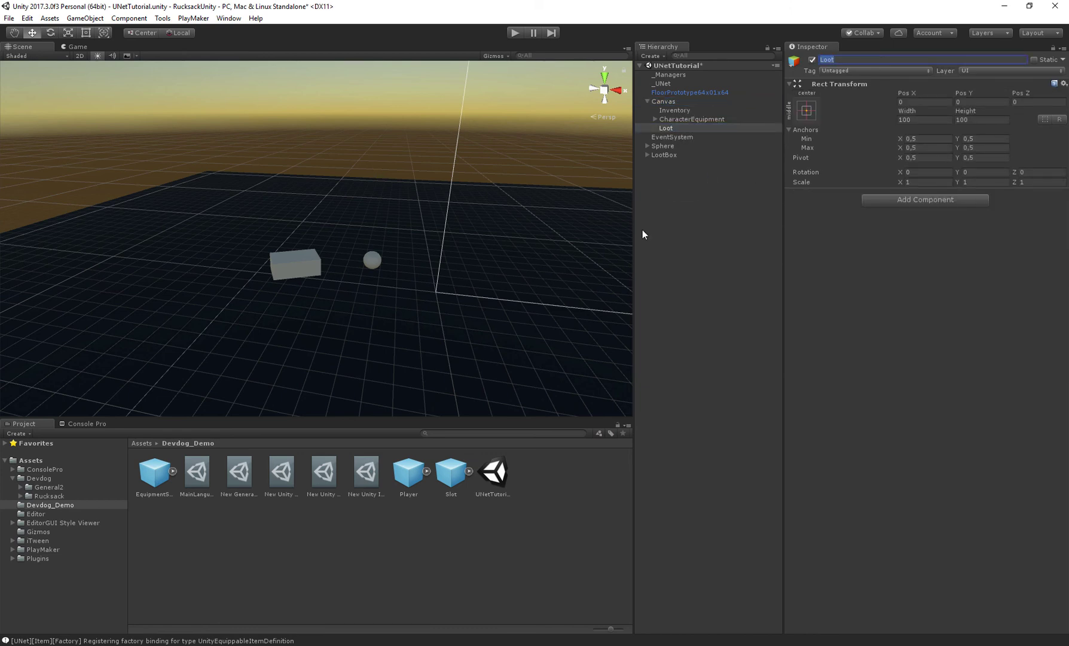
- Place the Loot rectangle beside the two existing UI panels, resizing it to about 286 by 157
right_drag(478, 177, 515, 223)
key(f)
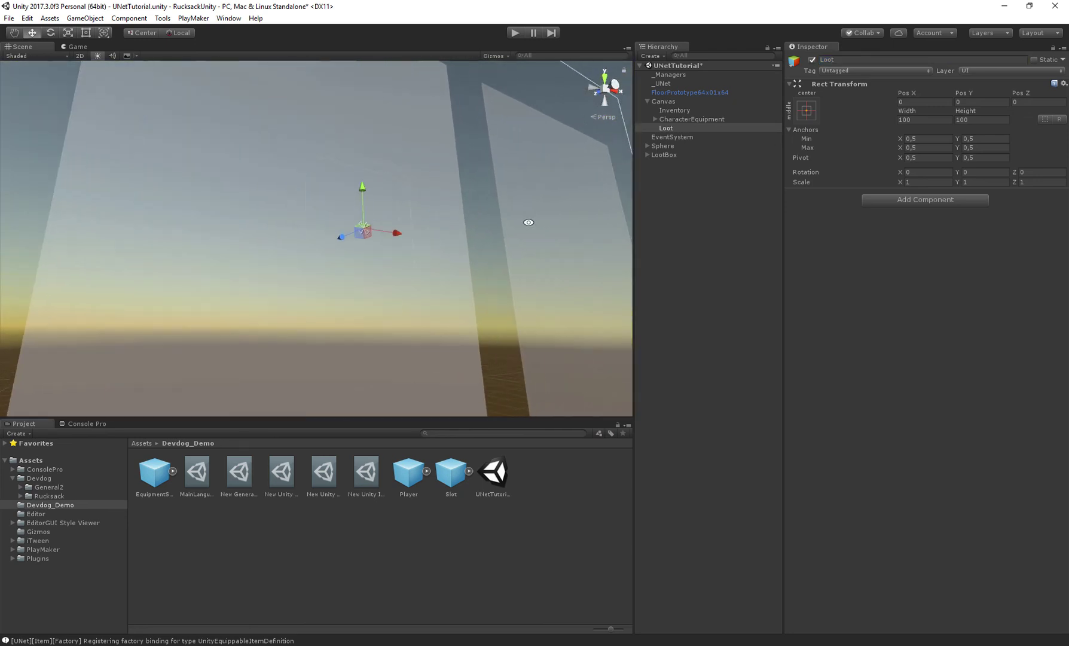
key(t)
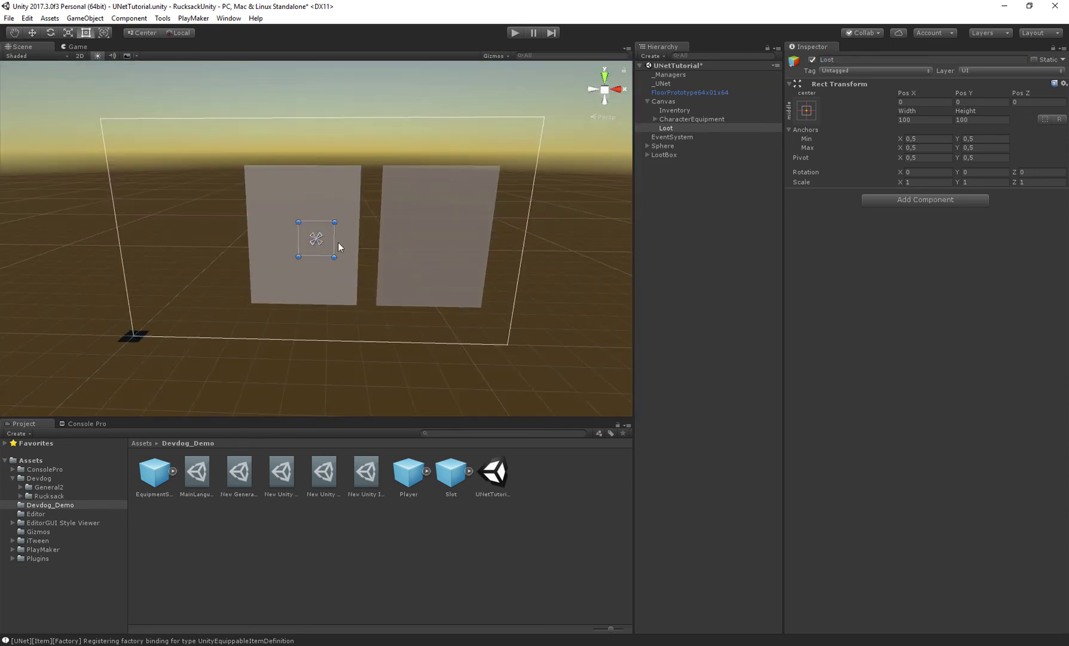
drag(334, 239, 180, 223)
- Add an Image component to Loot and lower its color's alpha to make it semi-transparent
click(906, 200)
text(ima)
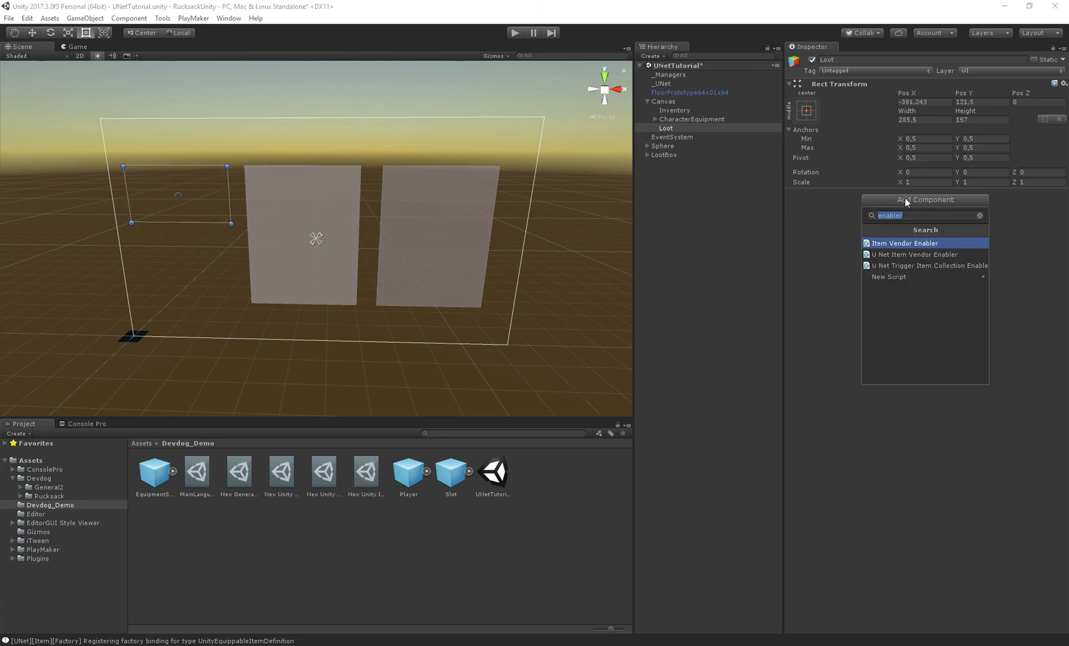
key(Return)
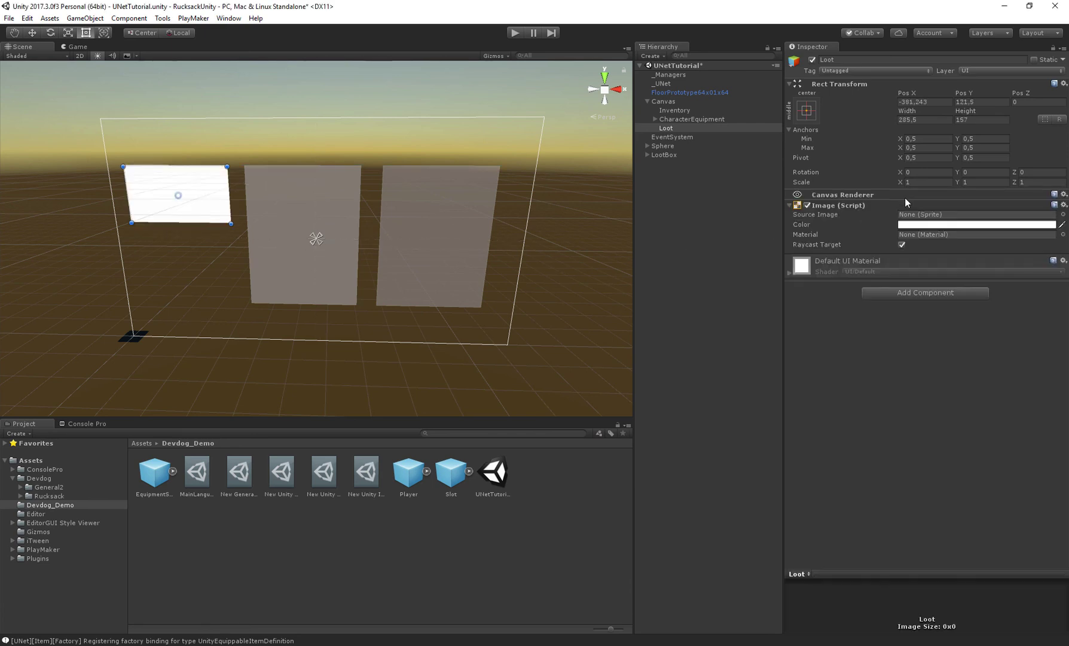
click(924, 225)
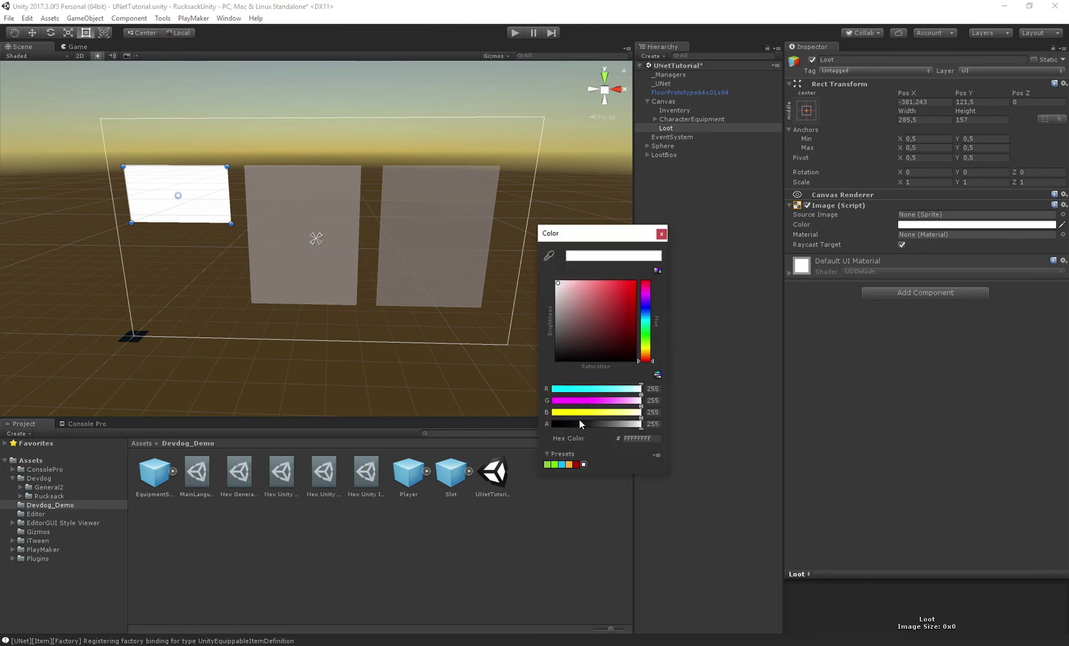
drag(580, 422, 567, 424)
click(661, 234)
- Add an Item Collection UI component to the Loot object
click(898, 292)
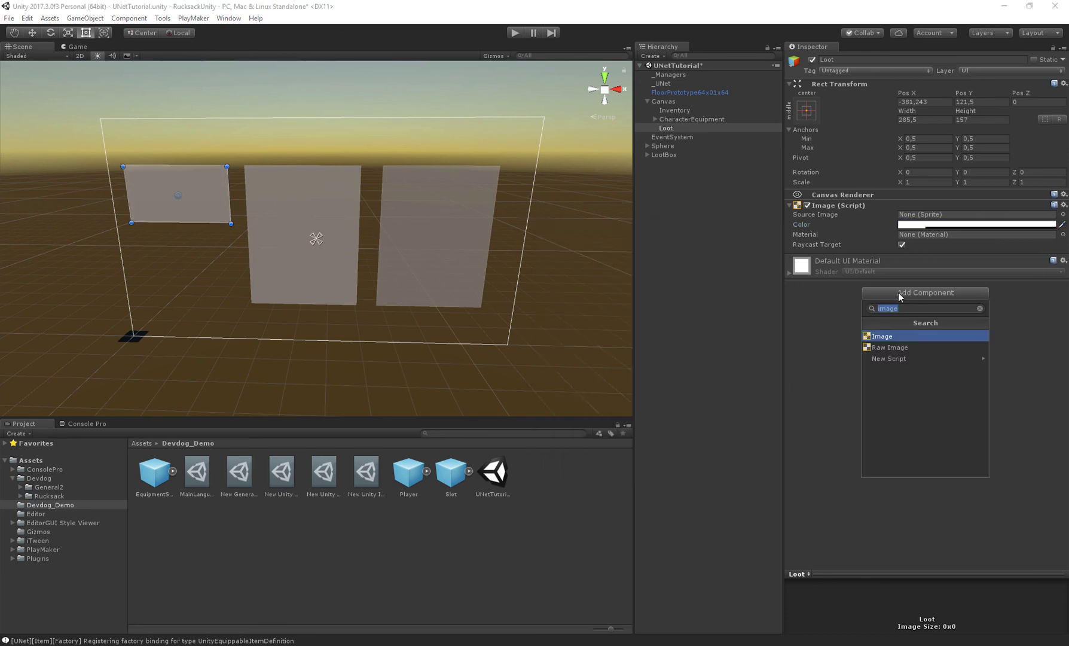
text(itemcollectio)
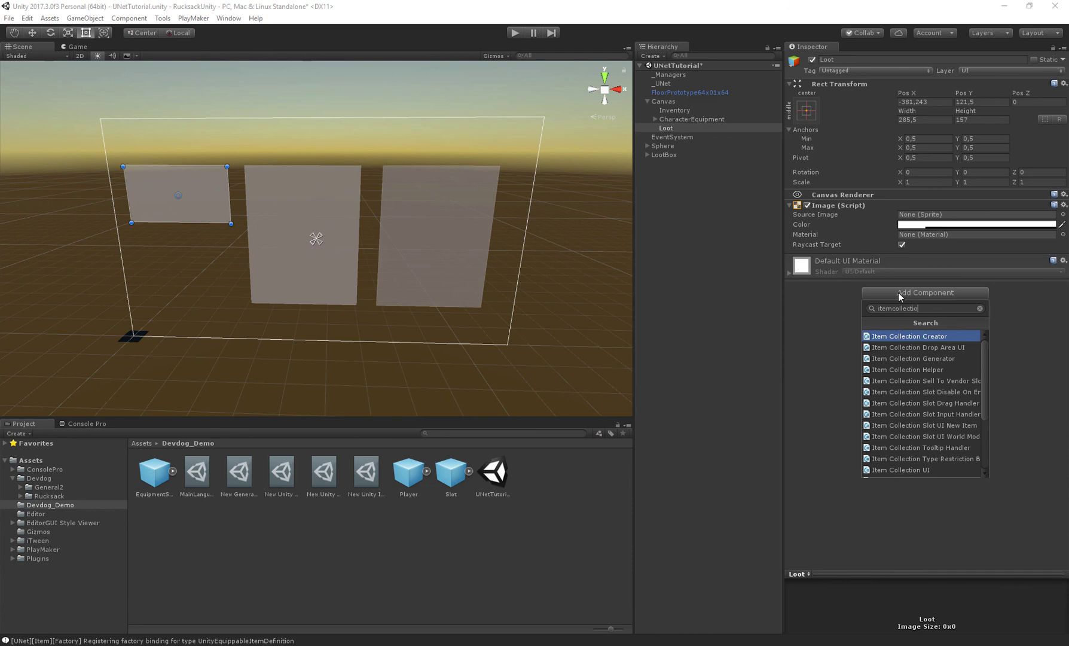
text(nui)
key(Return)
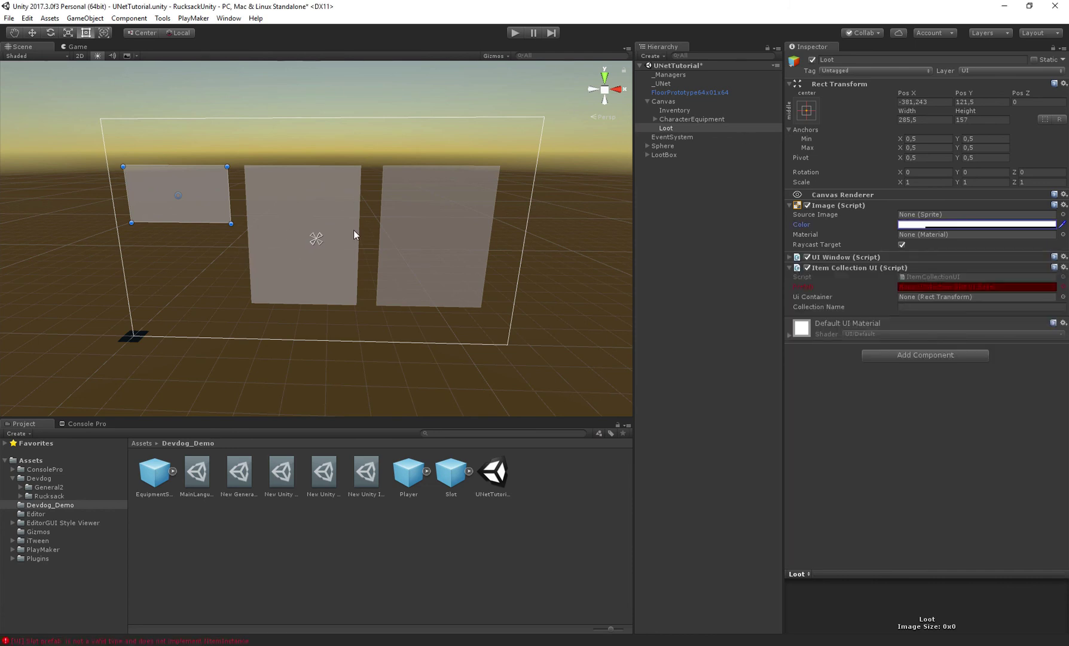
- Name Loot's UI Window Loot and disable its Hide On Start and Reset Position On Start options
click(859, 258)
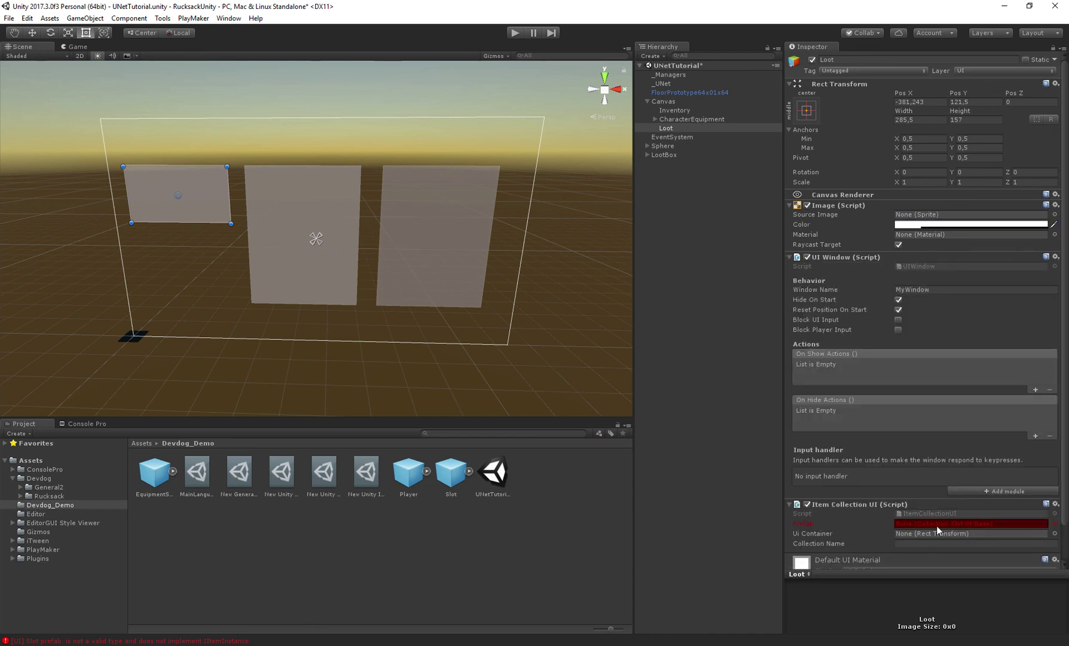
scroll(945, 266, down, 3)
scroll(945, 281, up, 3)
click(946, 289)
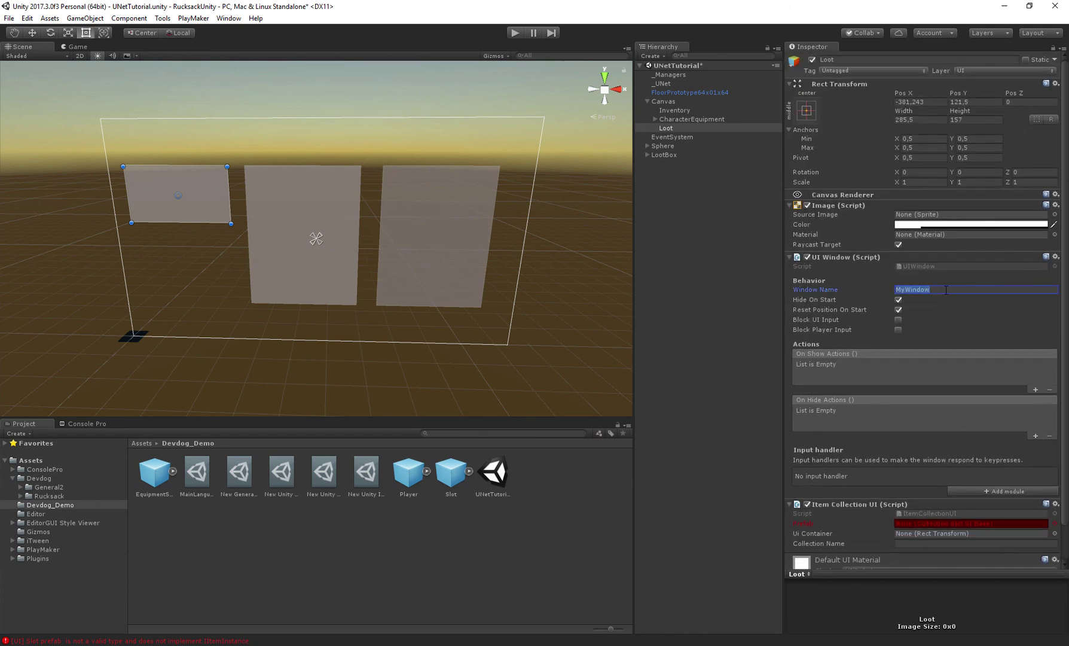
text(Loot)
click(899, 299)
click(898, 310)
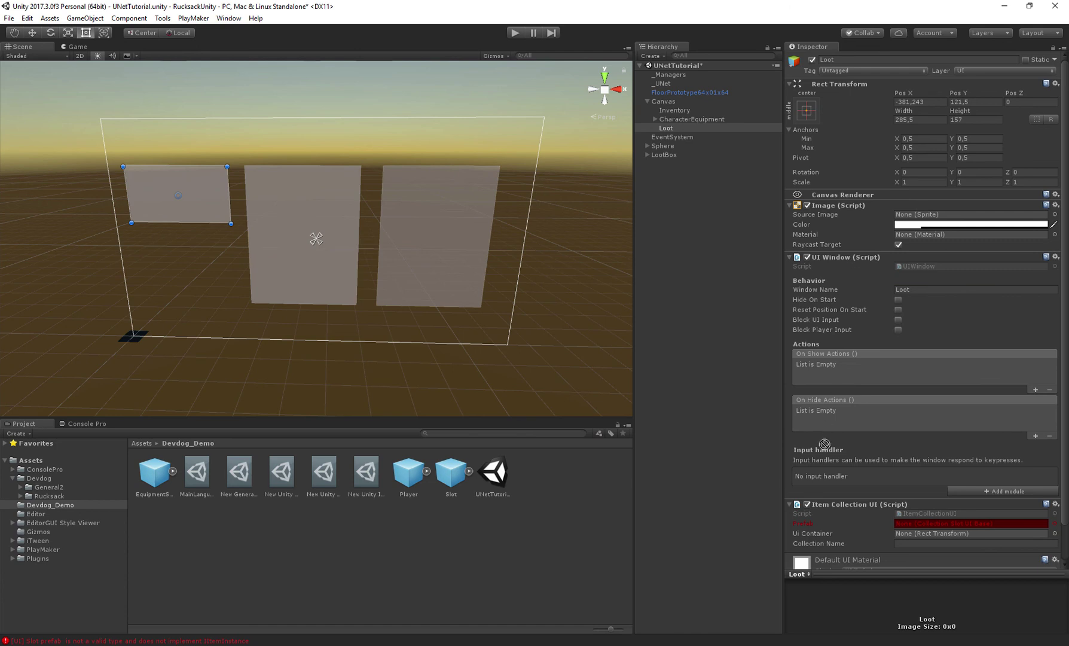
- Add a UIWindowInputHandler module to Loot's UI Window with L as its key code
click(991, 492)
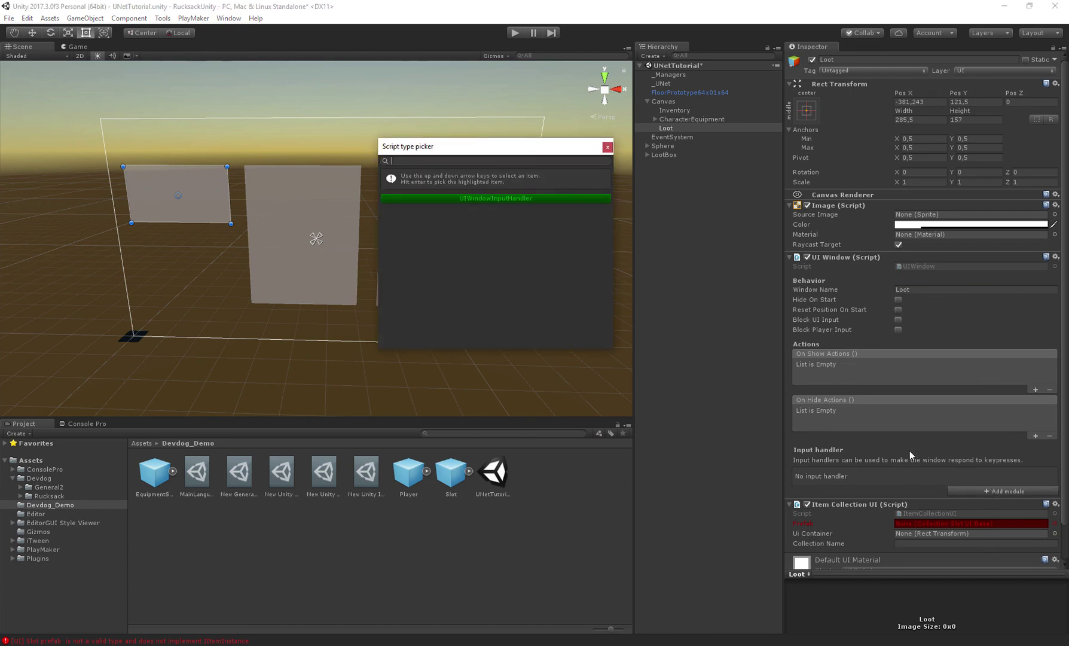
click(477, 199)
click(943, 483)
scroll(942, 484, down, 12)
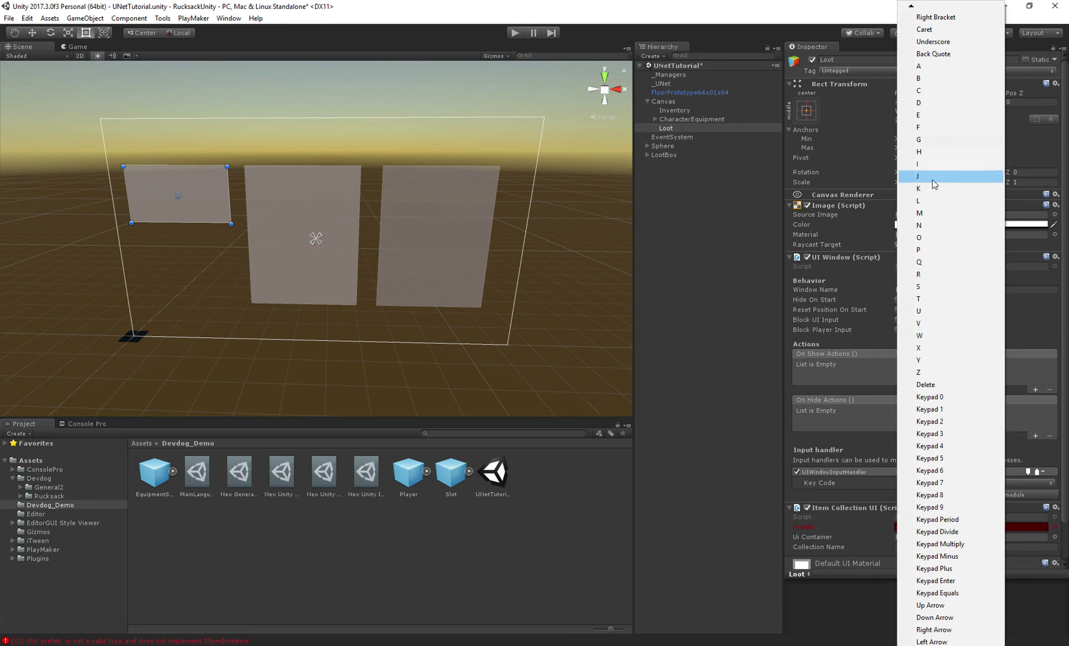
click(933, 201)
click(838, 257)
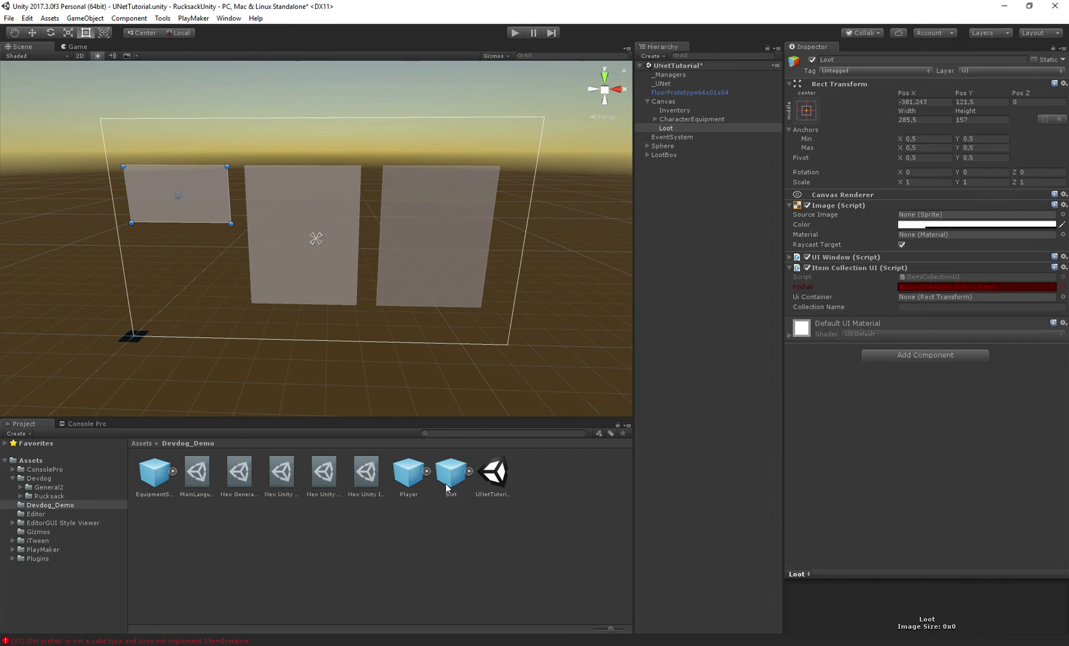
- Configure Loot's Item Collection UI with the Slot prefab, the Loot object as UI container, and the collection name Loot
drag(448, 484, 929, 289)
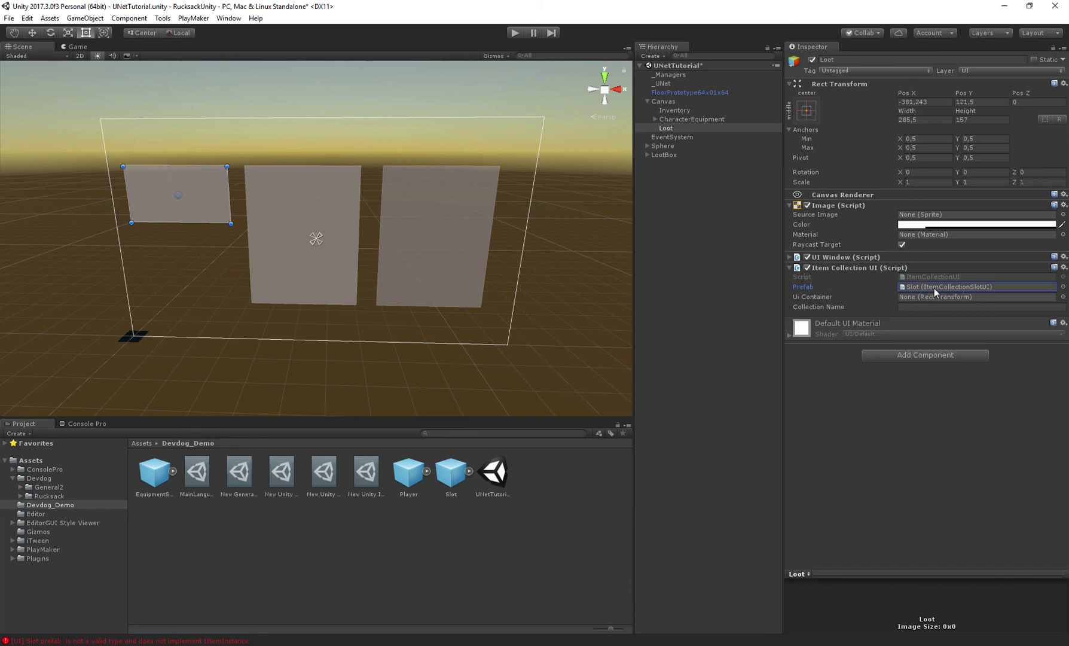
click(812, 296)
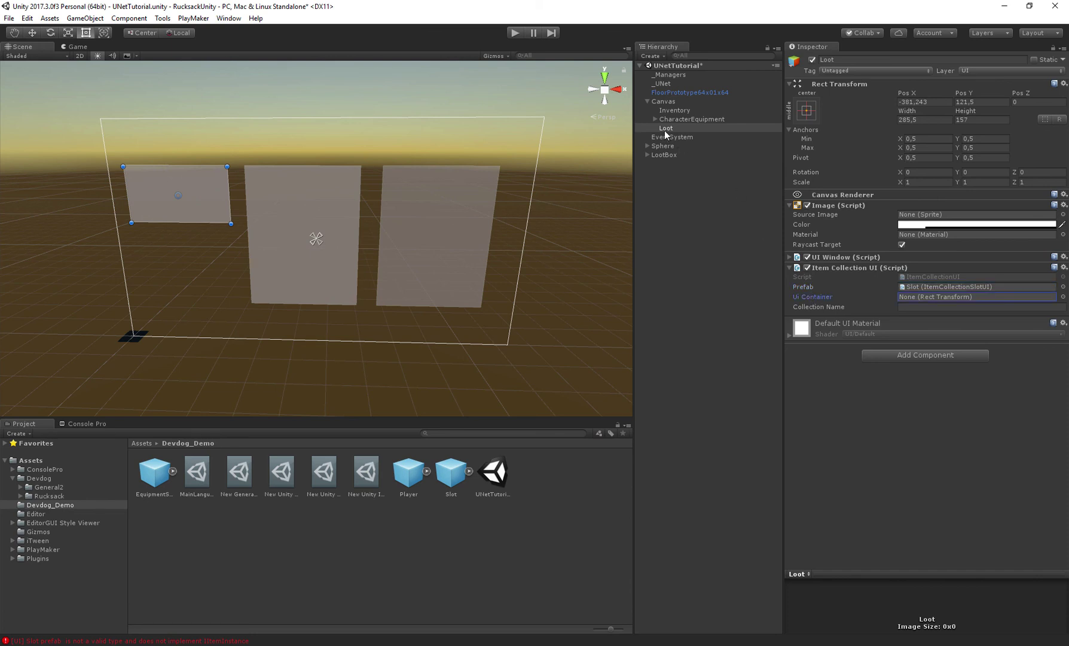
drag(665, 130, 928, 302)
click(916, 306)
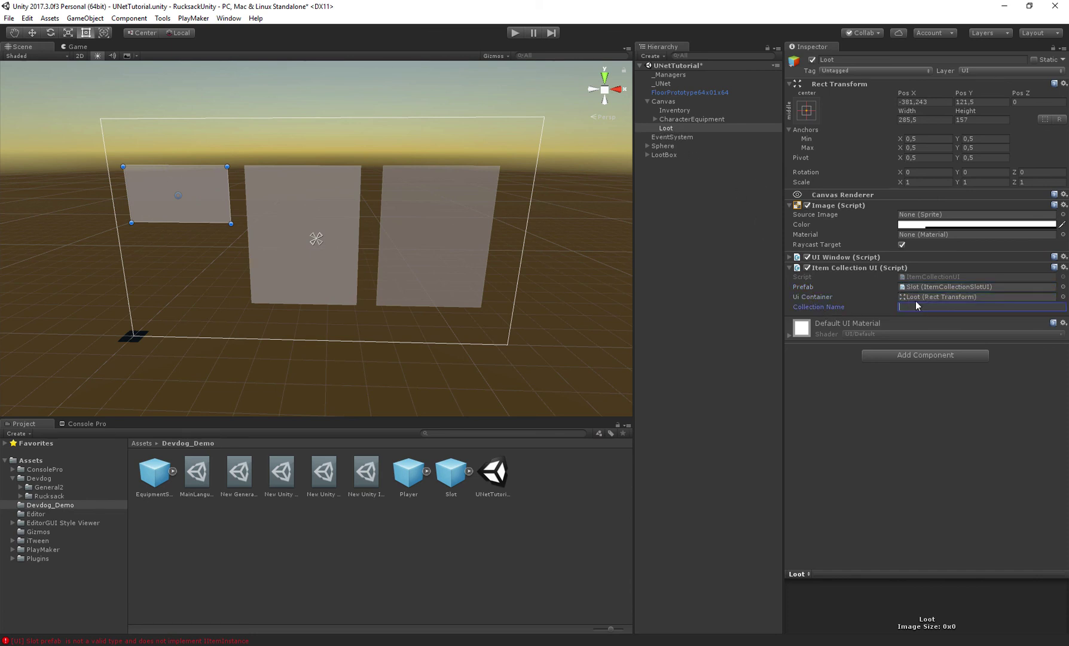
click(838, 296)
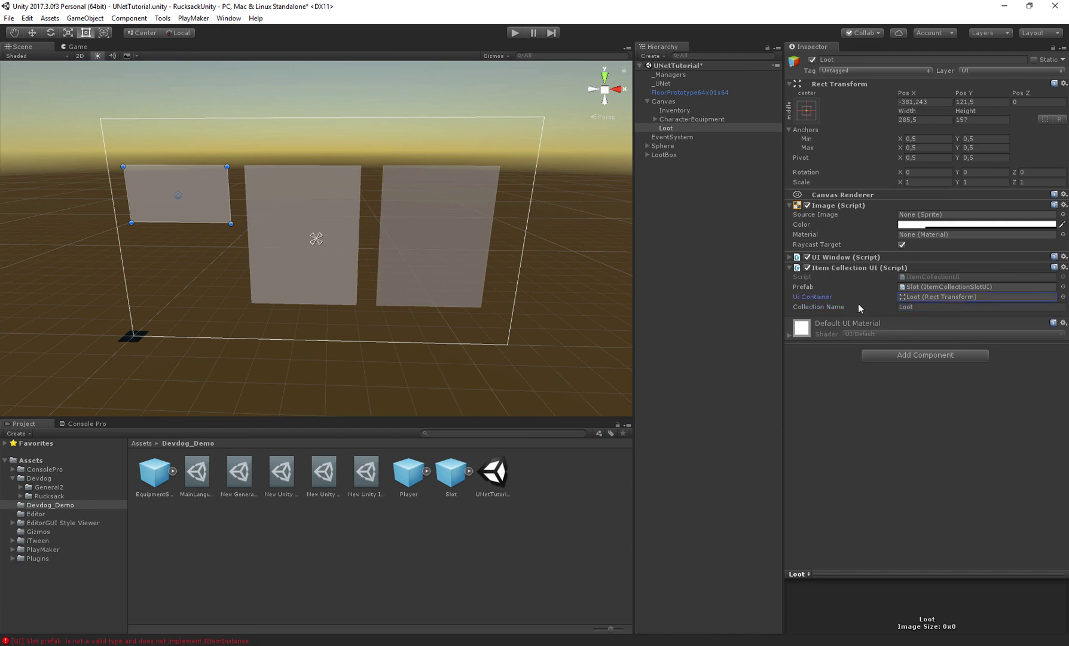
- Save the scene and add a Grid Layout Group component to the Loot object
key(ctrl+s)
click(672, 128)
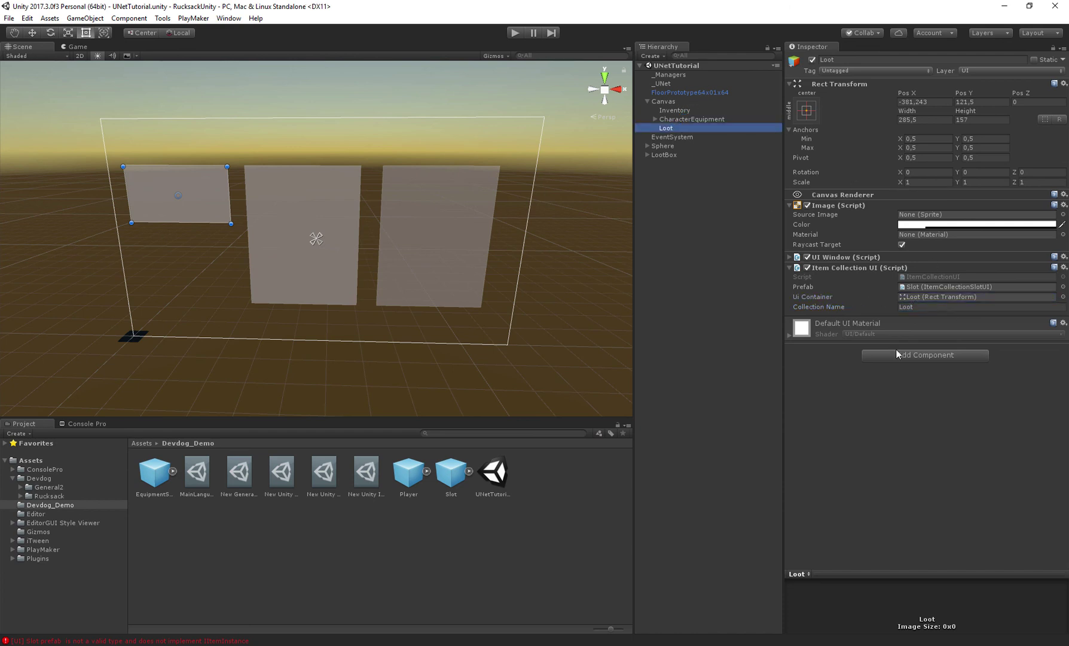
click(902, 354)
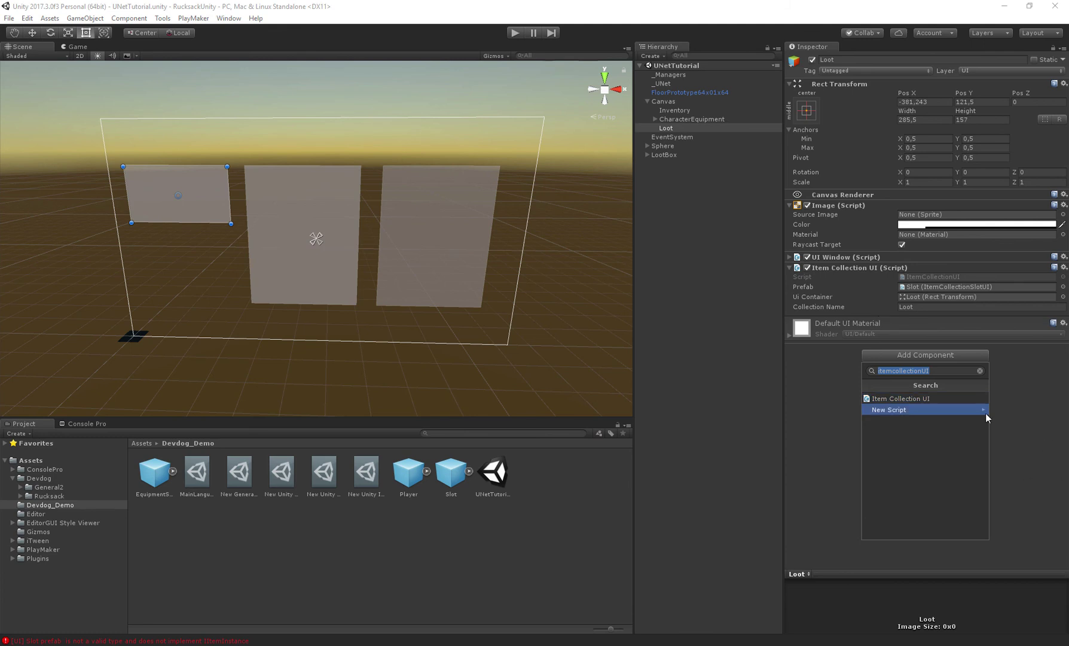
text(gridla)
key(Return)
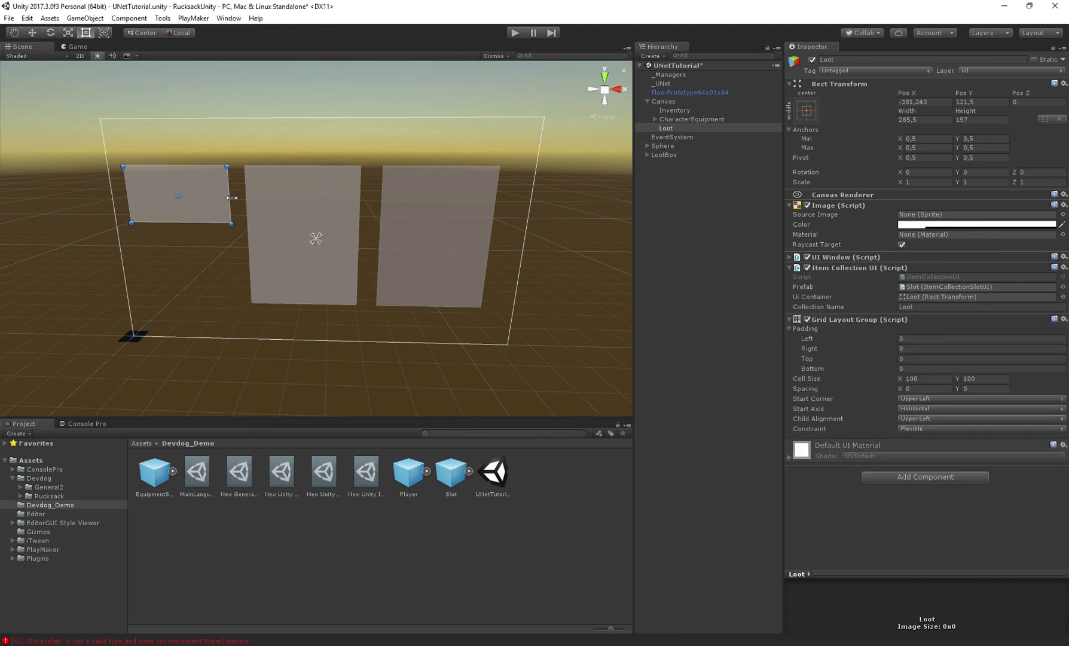
- Enlarge the Loot panel to about 304 by 200 and move it up to about X -372, Y 188
drag(230, 200, 238, 196)
mouse_move(179, 221)
mouse_down()
mouse_move(178, 281)
mouse_move(178, 236)
mouse_up()
drag(193, 192, 190, 152)
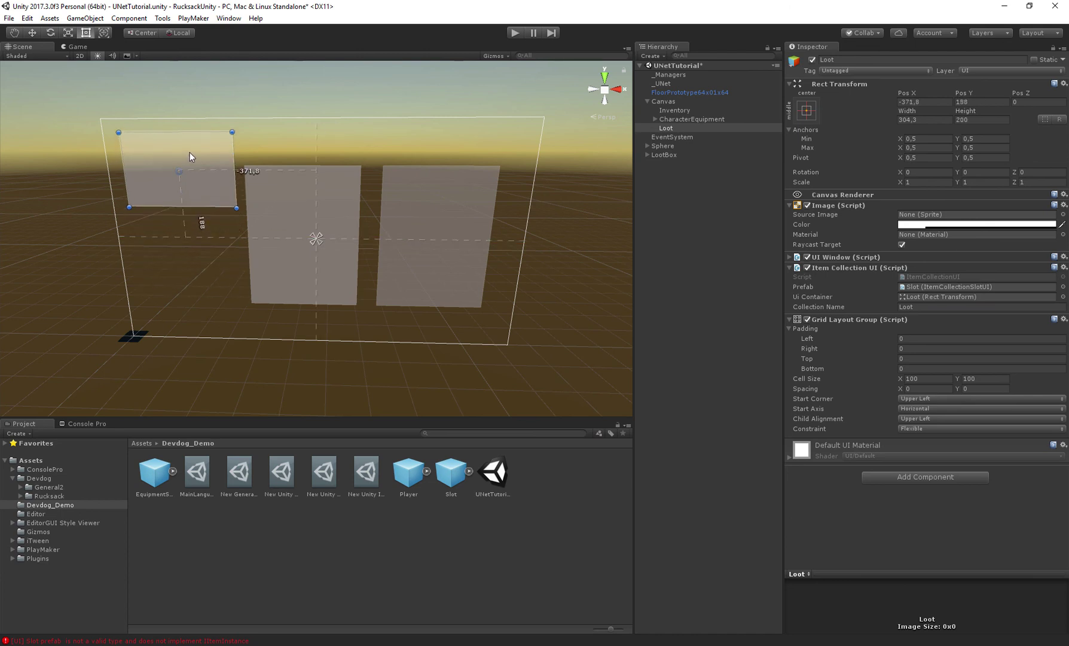
- Play-test the scene by moving the sword from the Loot window to the inventory, equipping it and returning it to the inventory
click(515, 32)
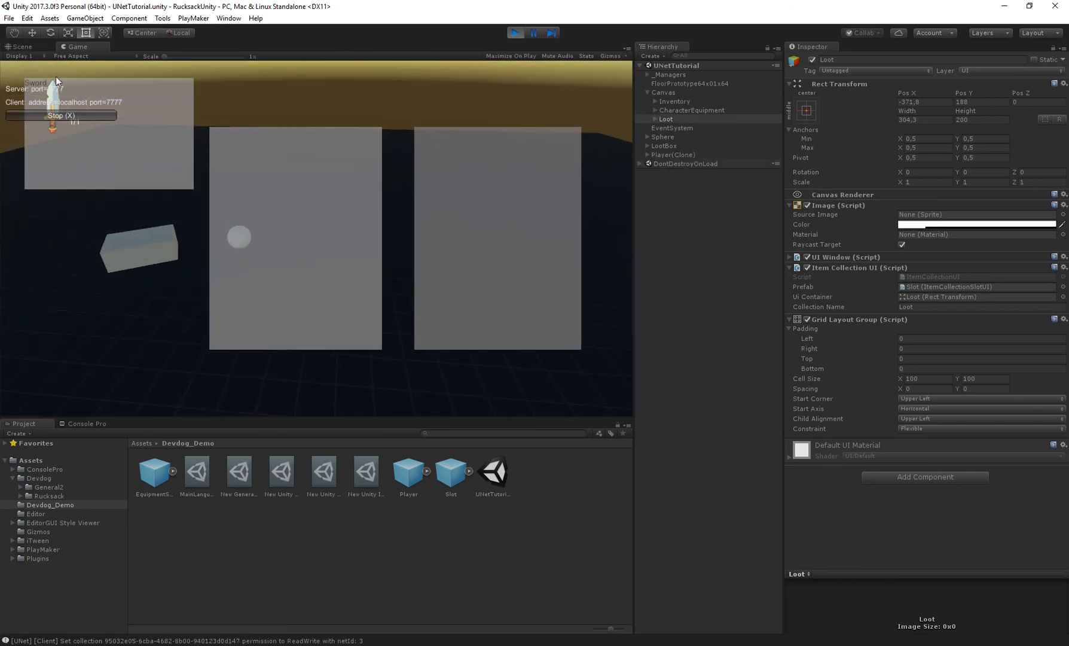
mouse_move(36, 86)
mouse_down()
mouse_move(408, 175)
mouse_move(444, 146)
mouse_move(454, 157)
mouse_up()
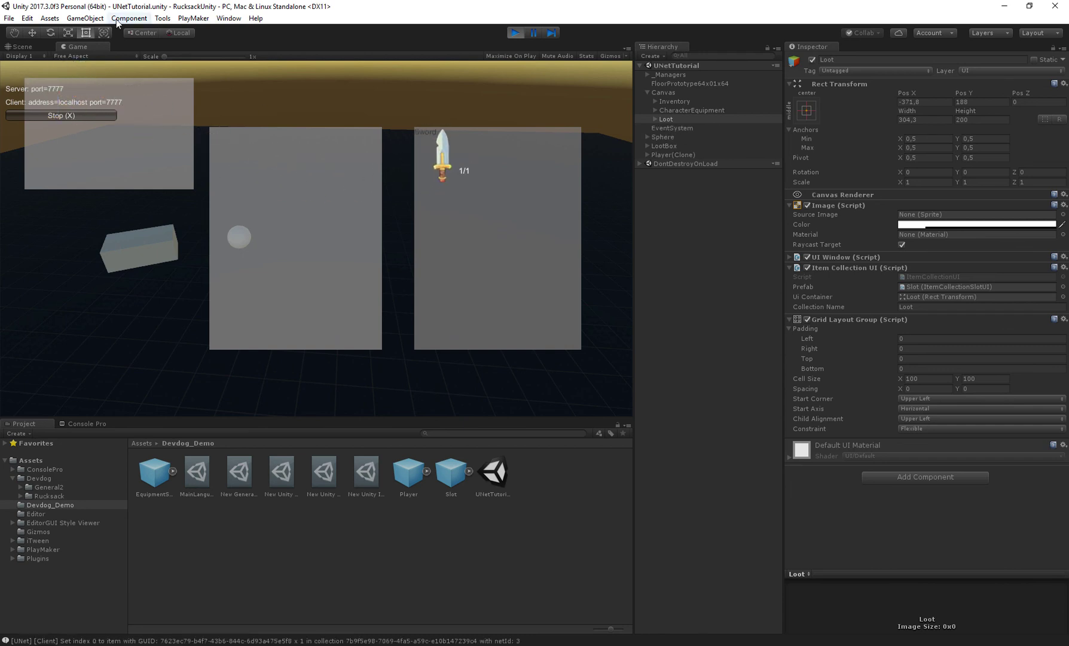
right_click(450, 154)
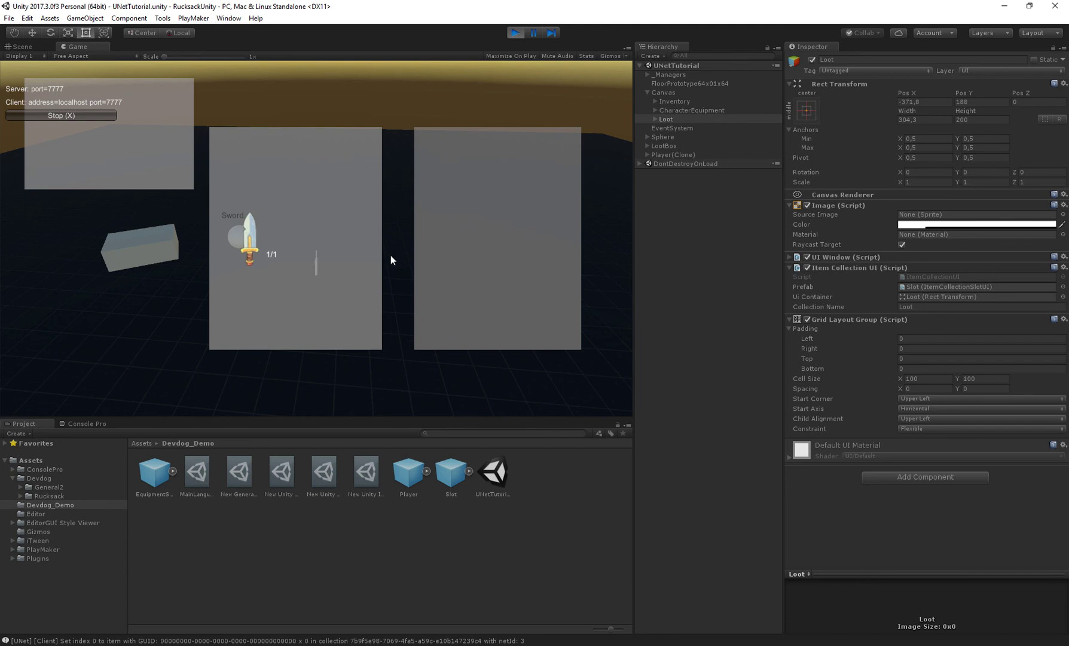
drag(251, 241, 454, 140)
click(516, 33)
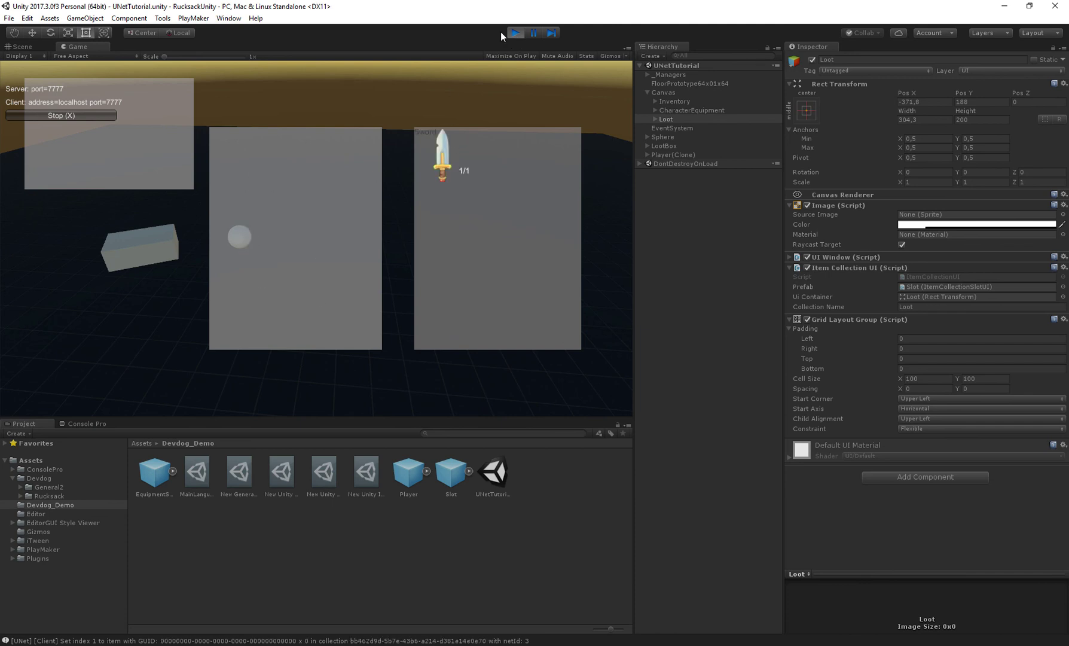